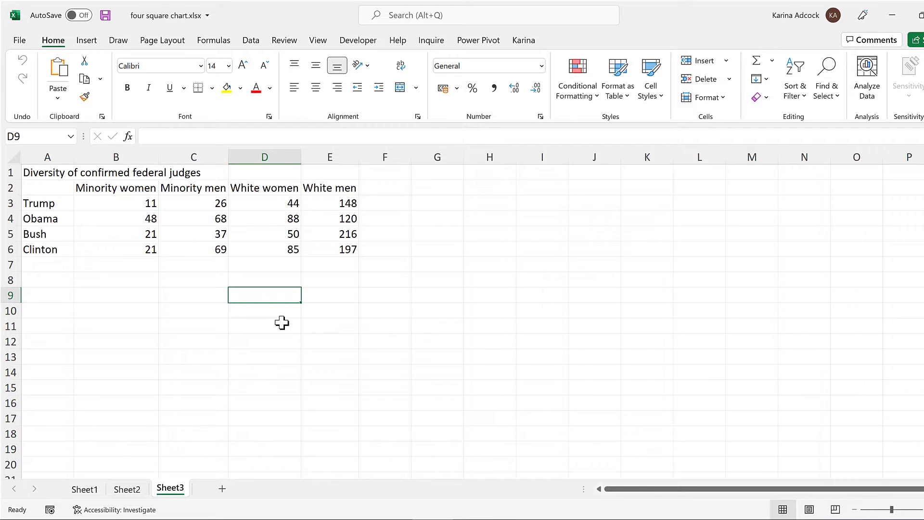
Enter the headers x and y in cells B8 and C8 below the judges table.
{"action": "left_click_drag", "start_coordinate": [147, 203], "coordinate": [318, 248]}
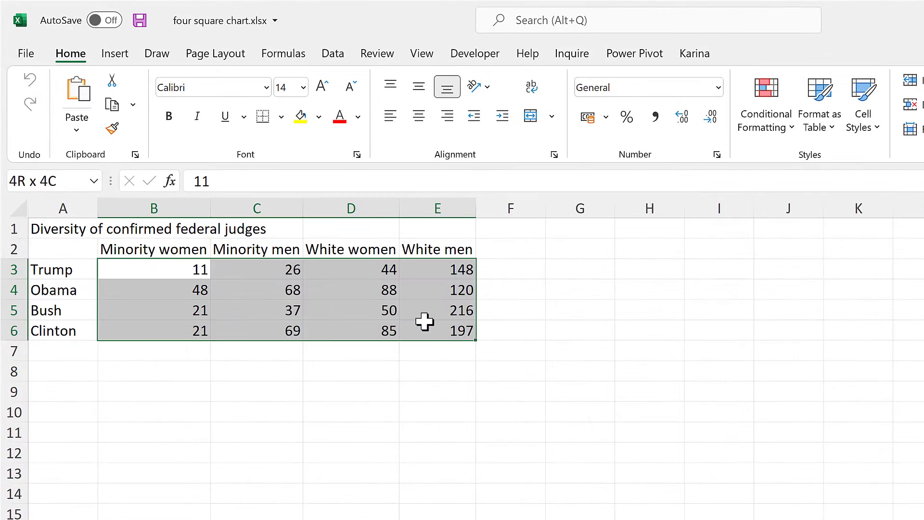
{"action": "left_click", "coordinate": [180, 377]}
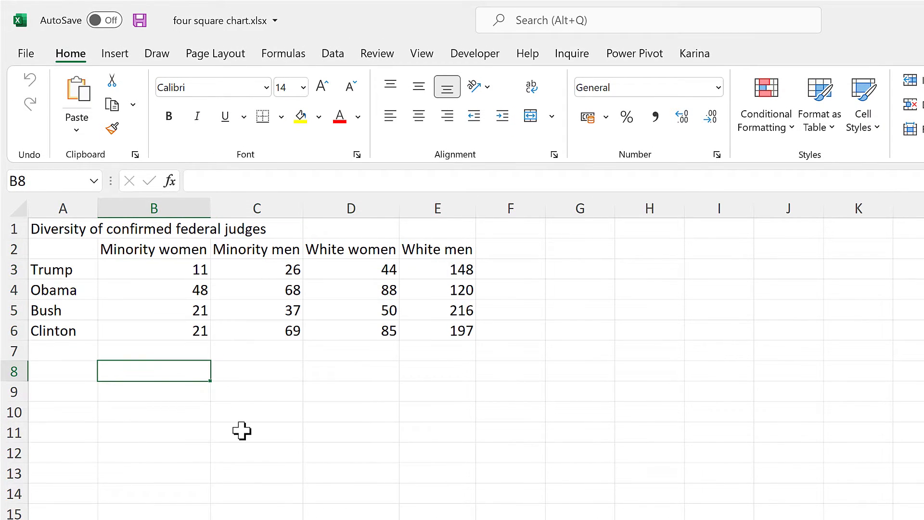
{"action": "type", "text": "x"}
{"action": "key", "text": "Tab"}
{"action": "type", "text": "y"}
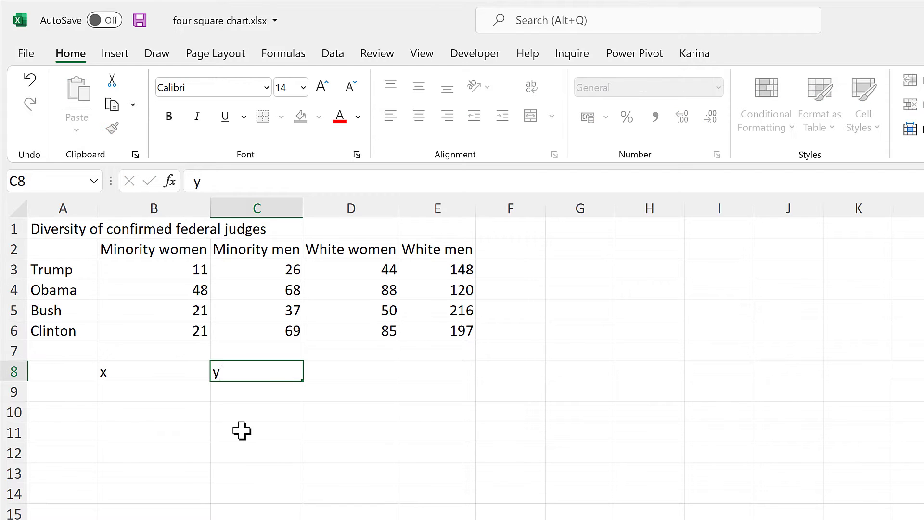
{"action": "key", "text": "Return"}
Copy the four president names from A3:A6 into A9:A12.
{"action": "left_click", "coordinate": [72, 275]}
{"action": "left_click_drag", "start_coordinate": [68, 300], "coordinate": [73, 323]}
{"action": "key", "text": "ctrl+c"}
{"action": "left_click", "coordinate": [62, 393]}
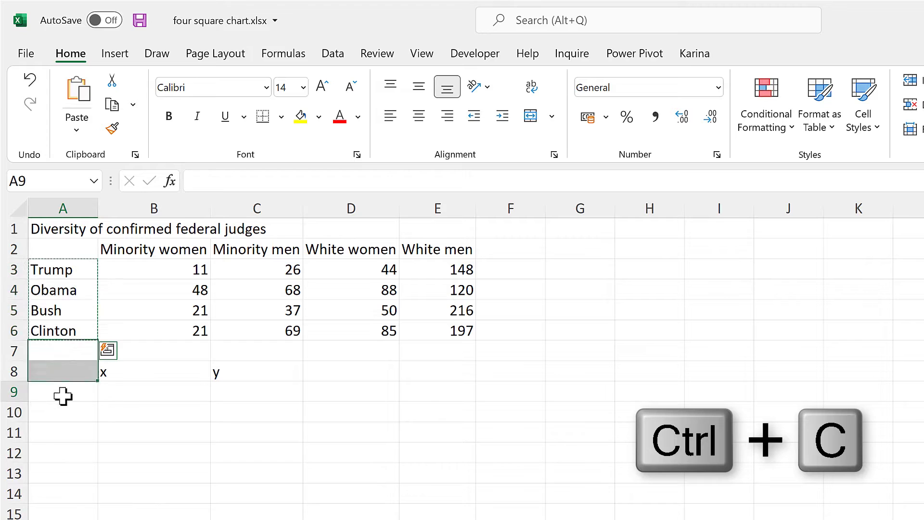
{"action": "key", "text": "ctrl+v"}
{"action": "left_click", "coordinate": [131, 390]}
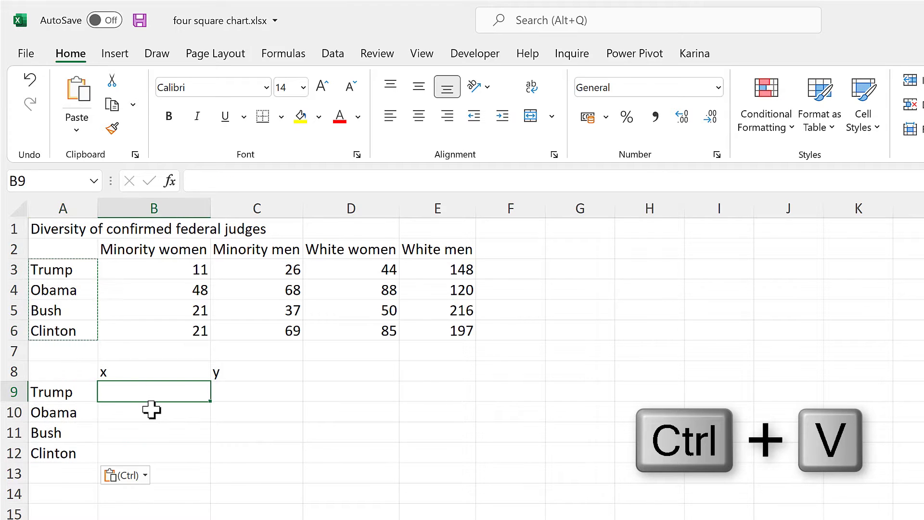
{"action": "key", "text": "Escape"}
Enter a y value of 2 for both Bush and Clinton in C11:C12.
{"action": "left_click", "coordinate": [69, 432]}
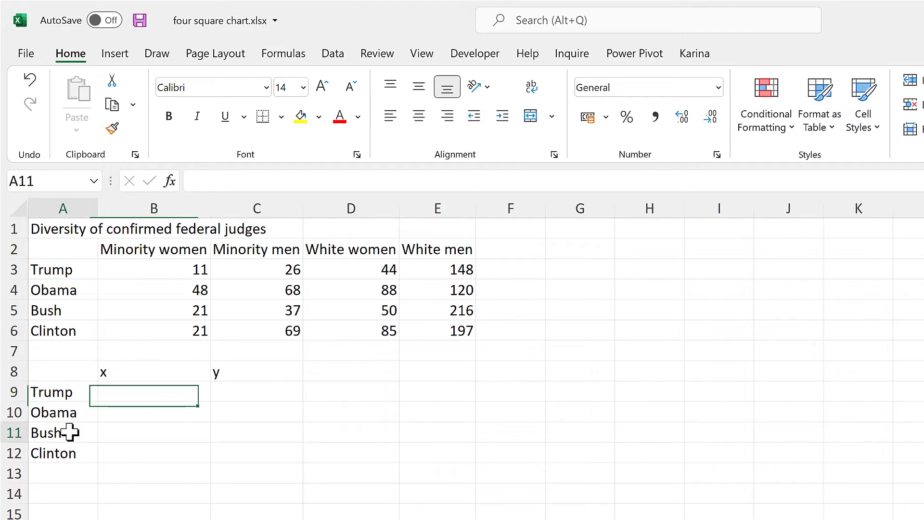
{"action": "left_click", "coordinate": [227, 374]}
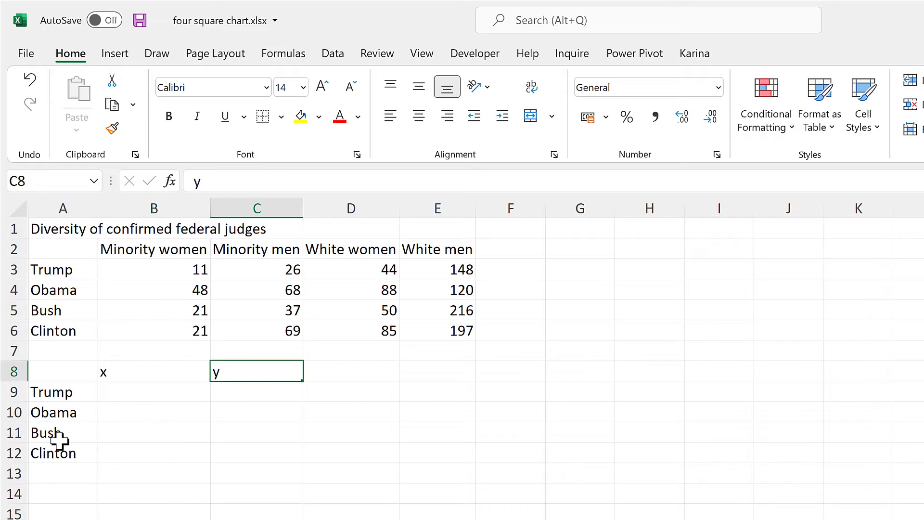
{"action": "left_click_drag", "start_coordinate": [60, 437], "coordinate": [237, 426]}
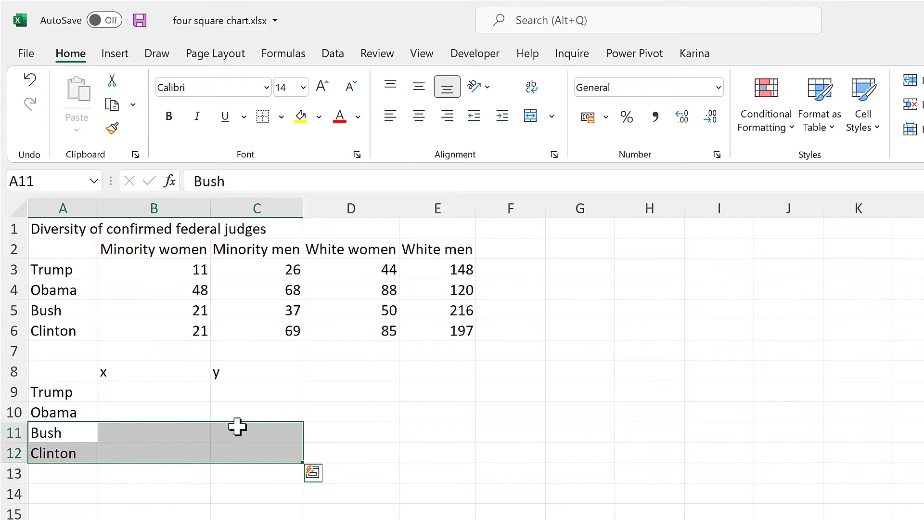
{"action": "left_click", "coordinate": [234, 431]}
{"action": "type", "text": "2"}
{"action": "key", "text": "Return"}
{"action": "type", "text": "2"}
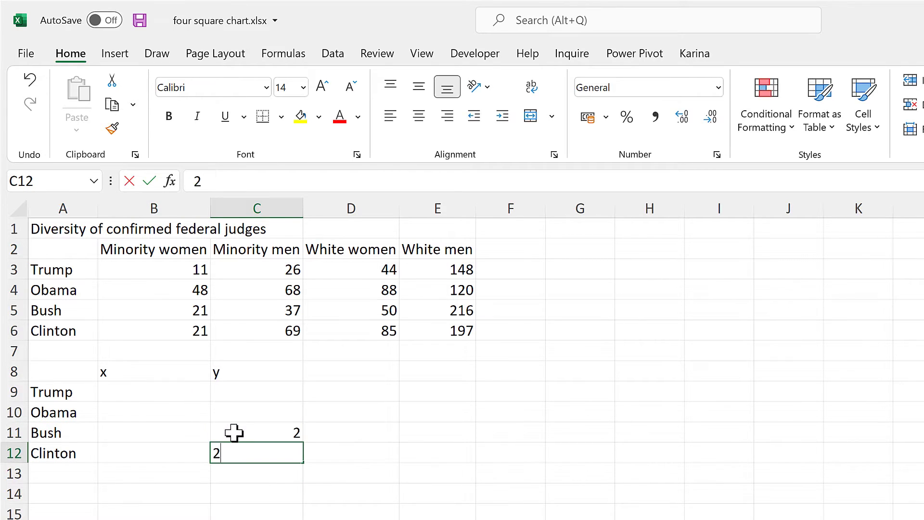
{"action": "key", "text": "Return"}
Enter a y value of 1 for both Trump and Obama in C9:C10.
{"action": "left_click_drag", "start_coordinate": [57, 390], "coordinate": [219, 410]}
{"action": "left_click", "coordinate": [243, 396]}
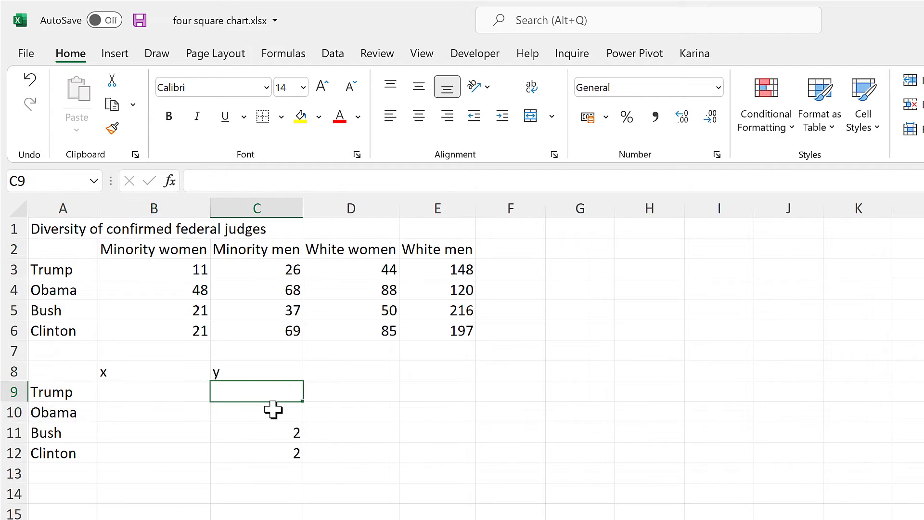
{"action": "type", "text": "1"}
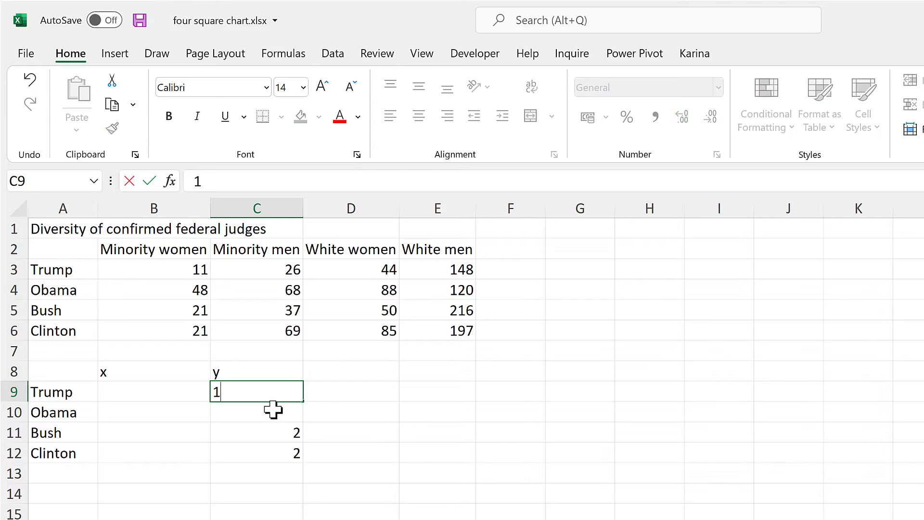
{"action": "key", "text": "Return"}
{"action": "type", "text": "1"}
{"action": "key", "text": "Return"}
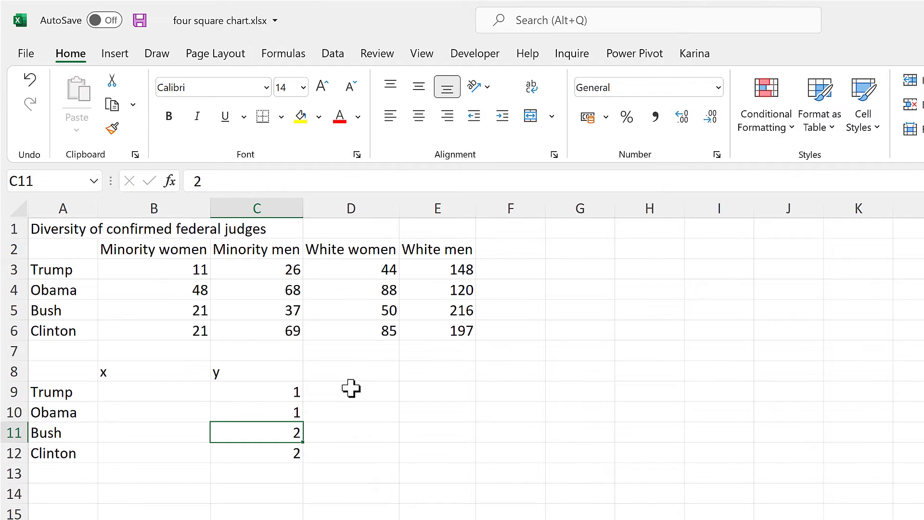
Fill in the x values in B9:B12: Trump 2, Obama 1, Bush 2 and Clinton 1.
{"action": "left_click_drag", "start_coordinate": [134, 380], "coordinate": [115, 452]}
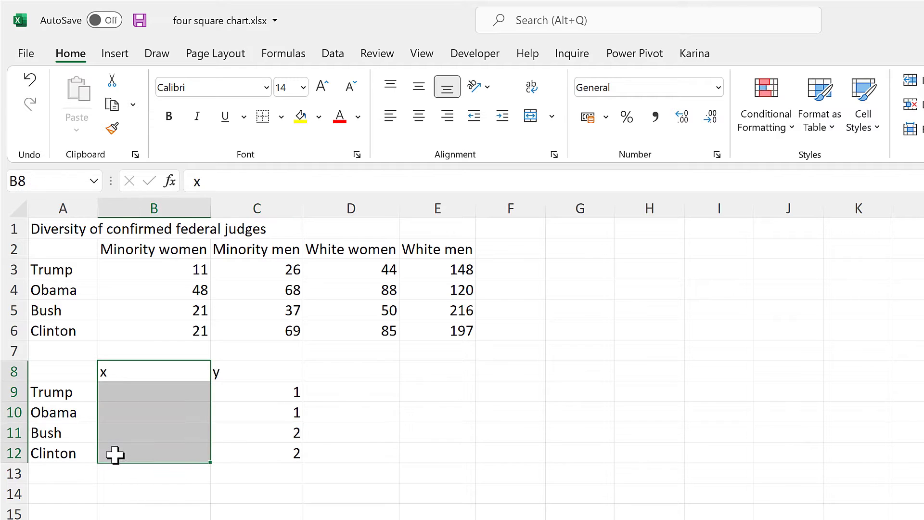
{"action": "left_click", "coordinate": [159, 455]}
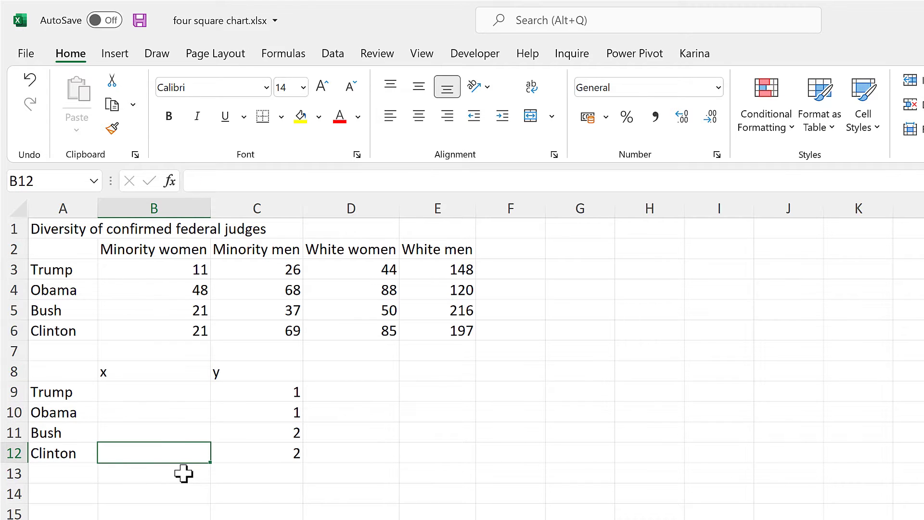
{"action": "type", "text": "1"}
{"action": "key", "text": "Up"}
{"action": "type", "text": "2"}
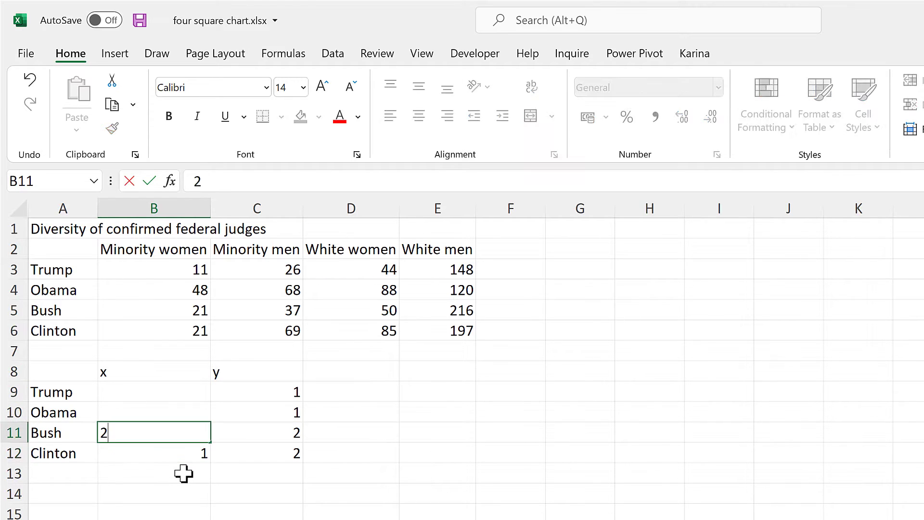
{"action": "key", "text": "Up"}
{"action": "type", "text": "1"}
{"action": "key", "text": "Up"}
{"action": "type", "text": "2"}
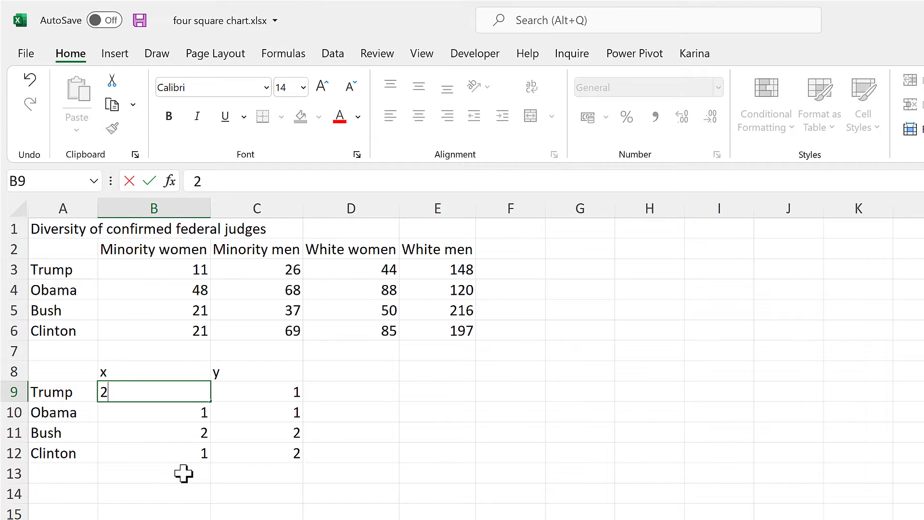
{"action": "key", "text": "Up"}
{"action": "left_click", "coordinate": [570, 394]}
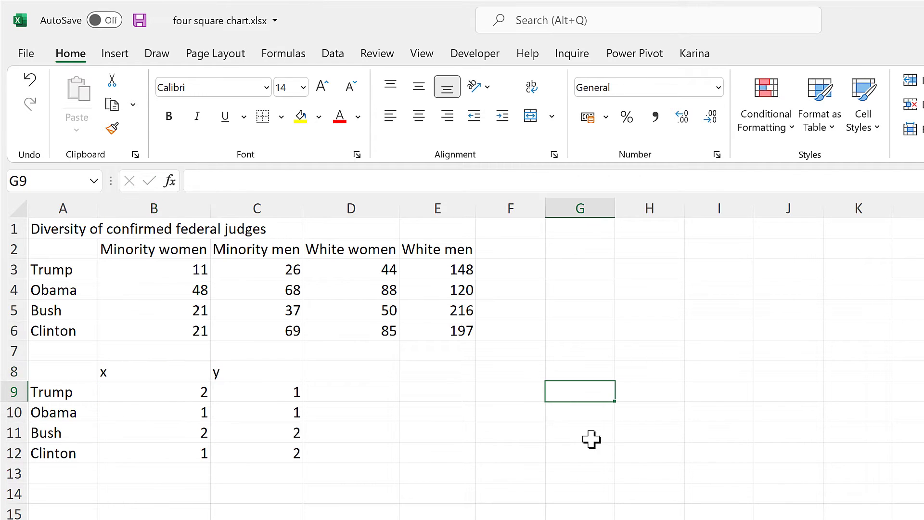
Insert an empty 2-D bubble chart and move it to the free area starting around column I.
{"action": "left_click", "coordinate": [115, 53]}
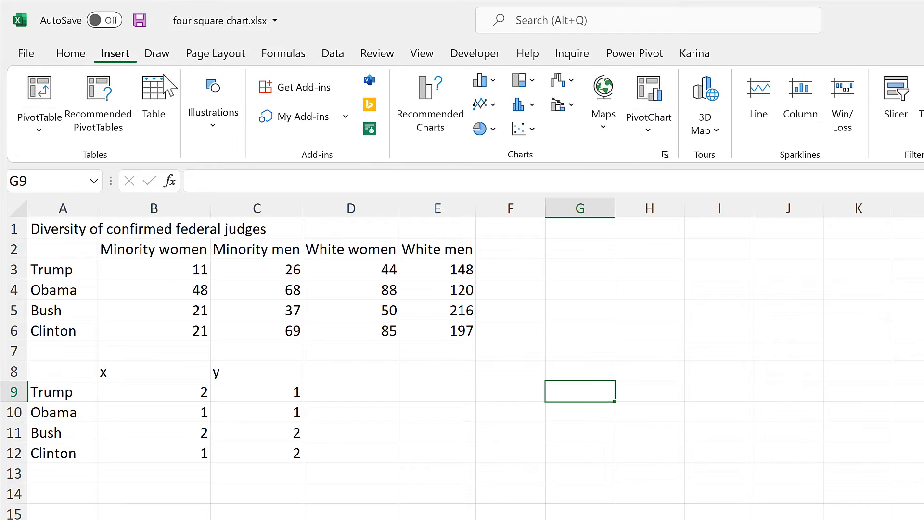
{"action": "left_click", "coordinate": [523, 129]}
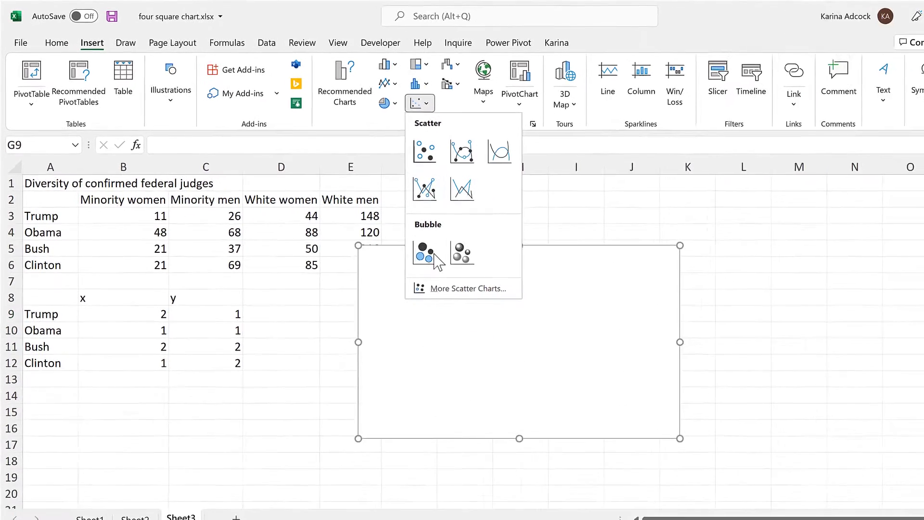
{"action": "left_click", "coordinate": [509, 303]}
{"action": "left_click_drag", "start_coordinate": [402, 244], "coordinate": [587, 214]}
Add a data series to the chart, named from B2, with B9:B12 as its X values.
{"action": "right_click", "coordinate": [587, 214]}
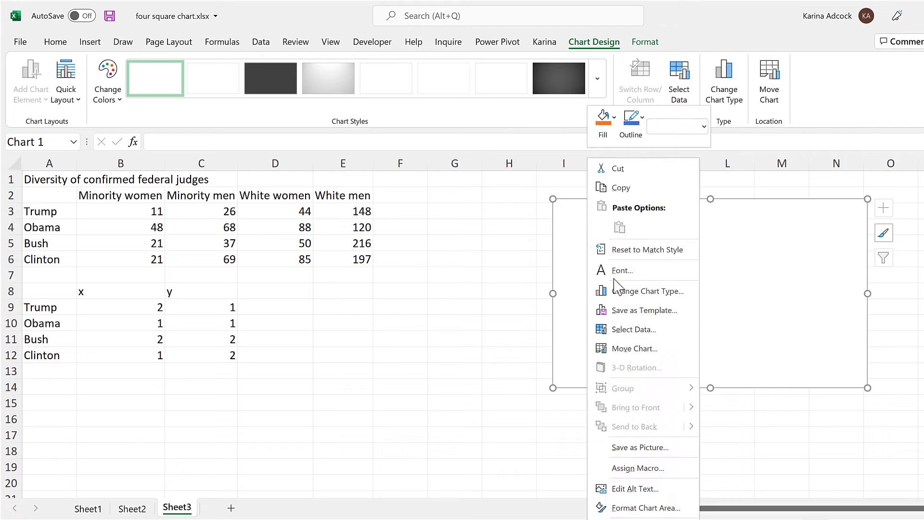
{"action": "left_click", "coordinate": [640, 329]}
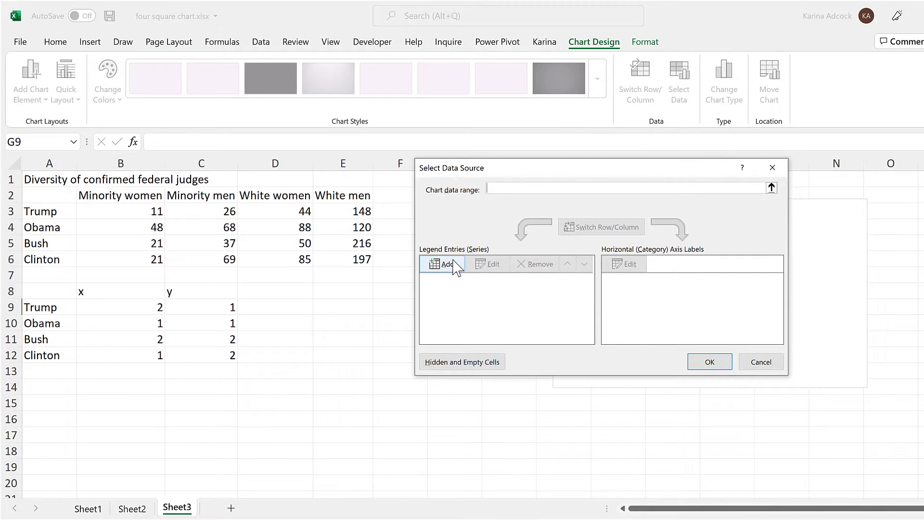
{"action": "left_click", "coordinate": [455, 265]}
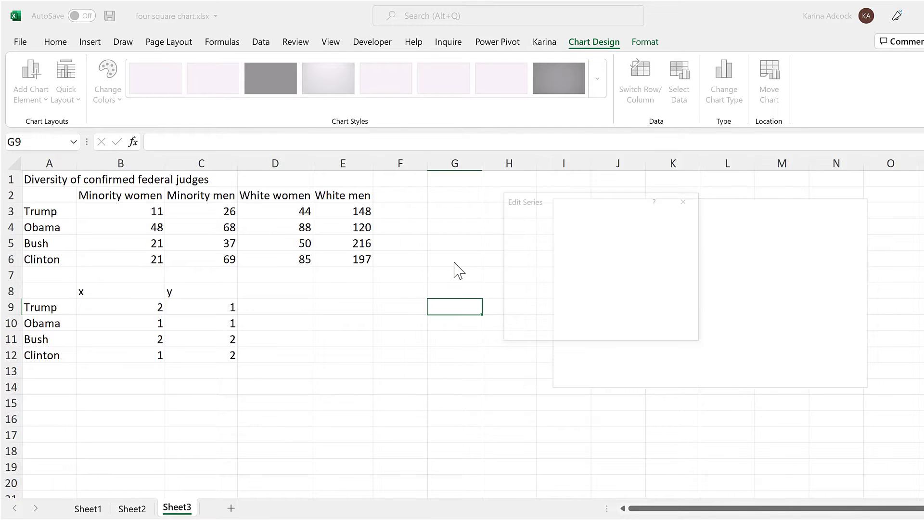
{"action": "left_click", "coordinate": [137, 193]}
{"action": "left_click", "coordinate": [521, 258]}
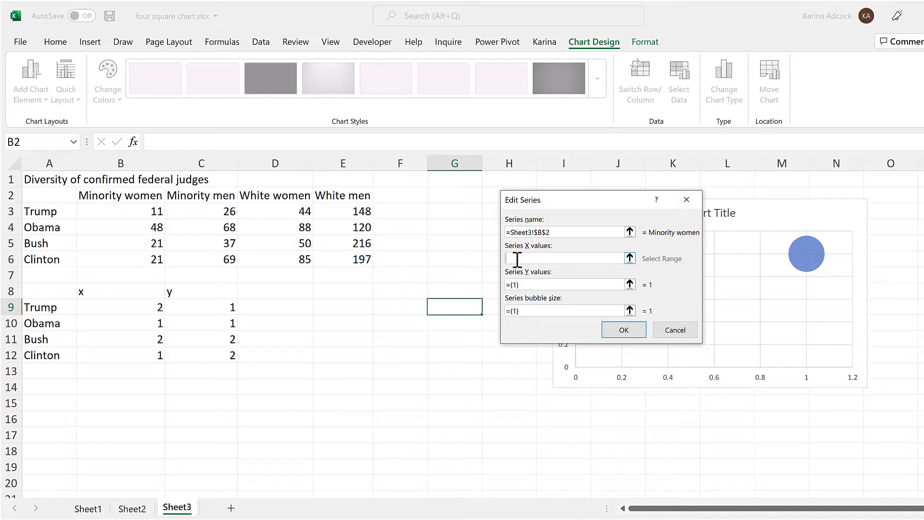
{"action": "left_click_drag", "start_coordinate": [128, 310], "coordinate": [134, 353]}
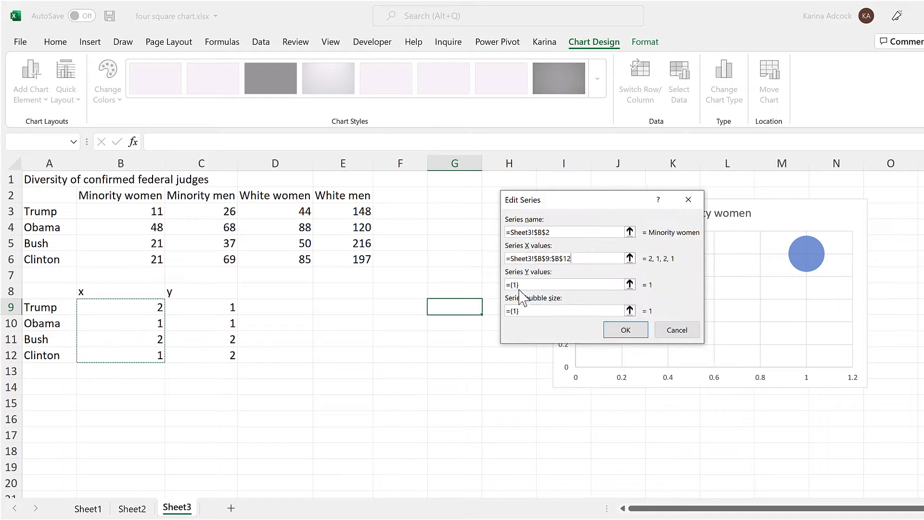
Set the series' Y values to C9:C12 and its bubble size to B3:B6, and accept the data source.
{"action": "left_click_drag", "start_coordinate": [522, 284], "coordinate": [491, 284]}
{"action": "key", "text": "BackSpace"}
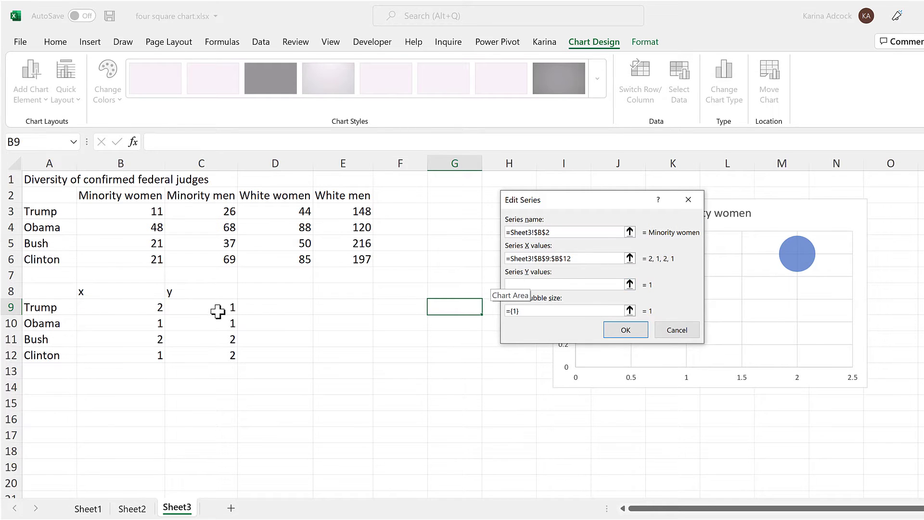
{"action": "left_click_drag", "start_coordinate": [217, 310], "coordinate": [221, 353]}
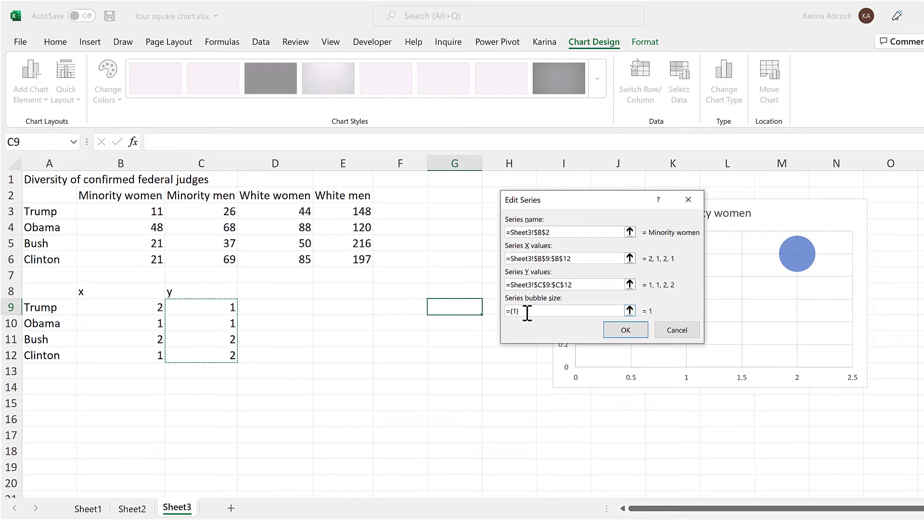
{"action": "left_click_drag", "start_coordinate": [528, 310], "coordinate": [500, 311]}
{"action": "key", "text": "BackSpace"}
{"action": "left_click_drag", "start_coordinate": [146, 212], "coordinate": [152, 257]}
{"action": "left_click", "coordinate": [614, 331]}
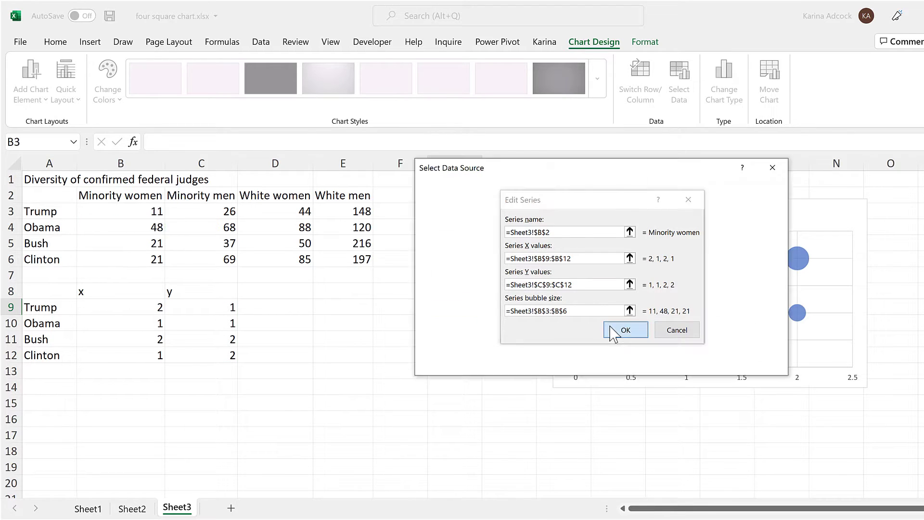
{"action": "left_click", "coordinate": [707, 361]}
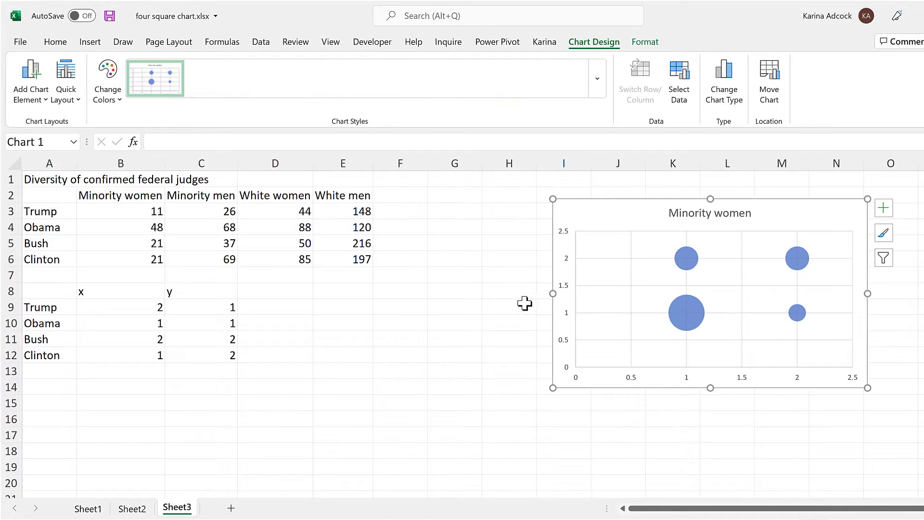
Narrow columns G and H to a width of about 5.04 and heighten rows 7 and 8 so their cells are square.
{"action": "left_click", "coordinate": [517, 291]}
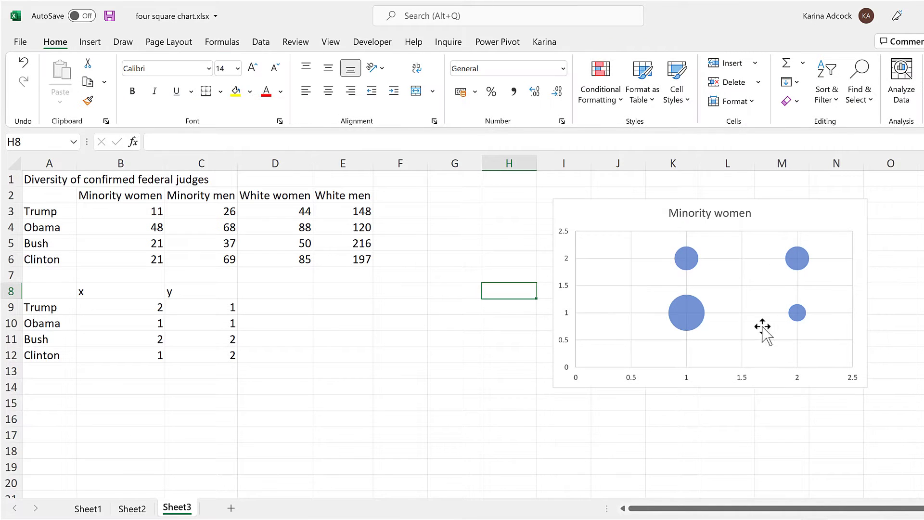
{"action": "left_click", "coordinate": [508, 323]}
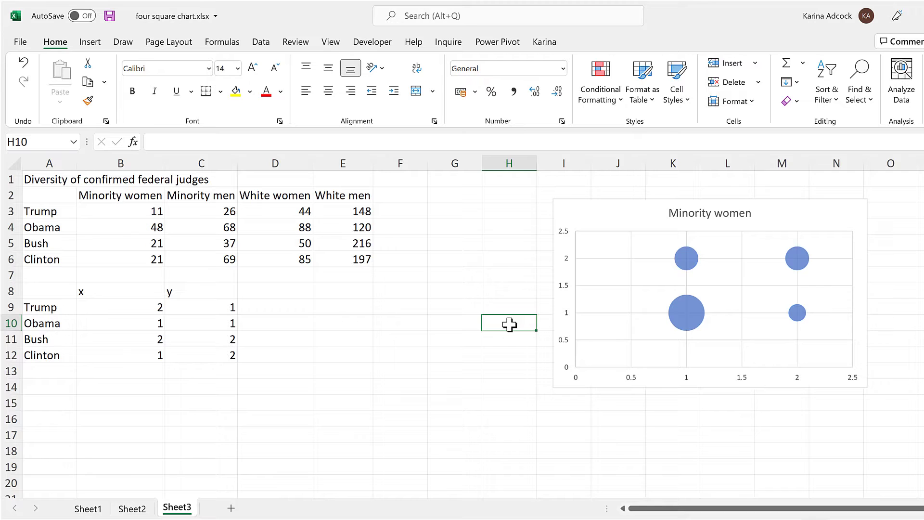
{"action": "left_click_drag", "start_coordinate": [454, 163], "coordinate": [520, 162]}
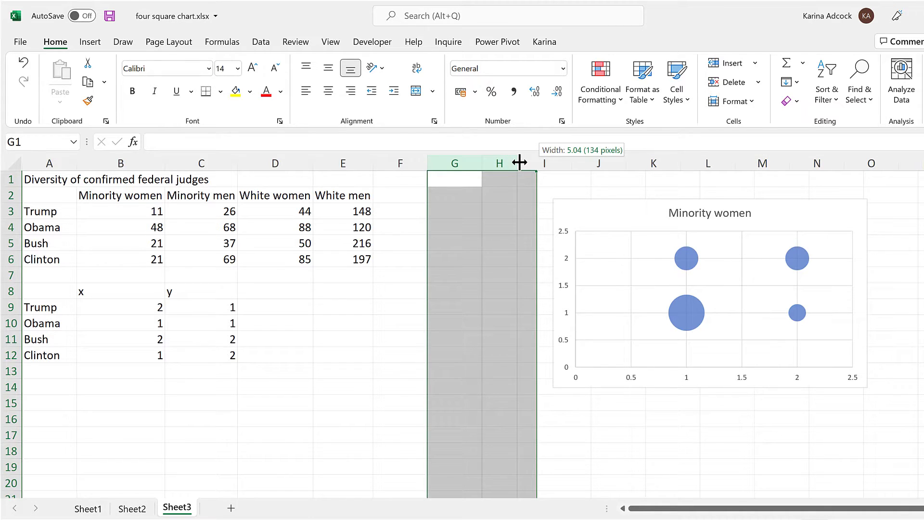
{"action": "left_click_drag", "start_coordinate": [520, 162], "coordinate": [520, 161]}
{"action": "left_click_drag", "start_coordinate": [14, 278], "coordinate": [10, 318]}
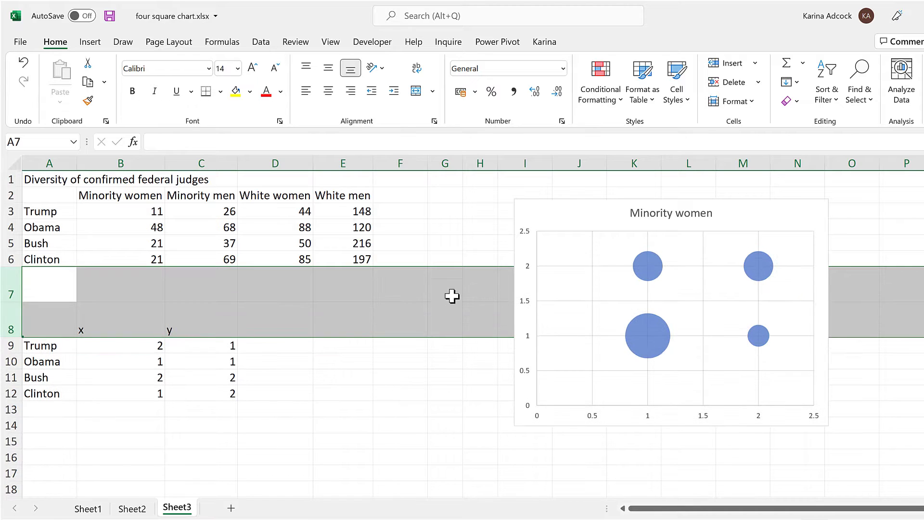
Fill the four square cells G7:H8 with a medium grey theme colour.
{"action": "left_click_drag", "start_coordinate": [454, 278], "coordinate": [475, 313]}
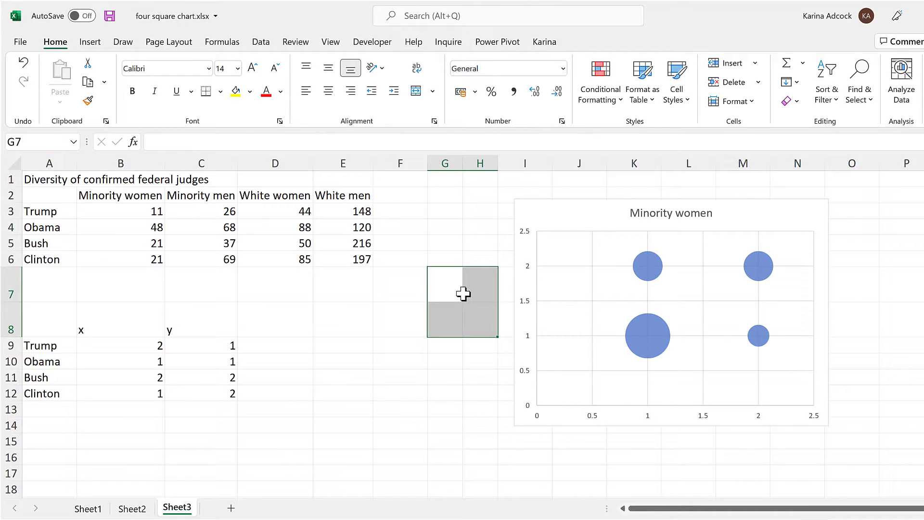
{"action": "left_click", "coordinate": [250, 91]}
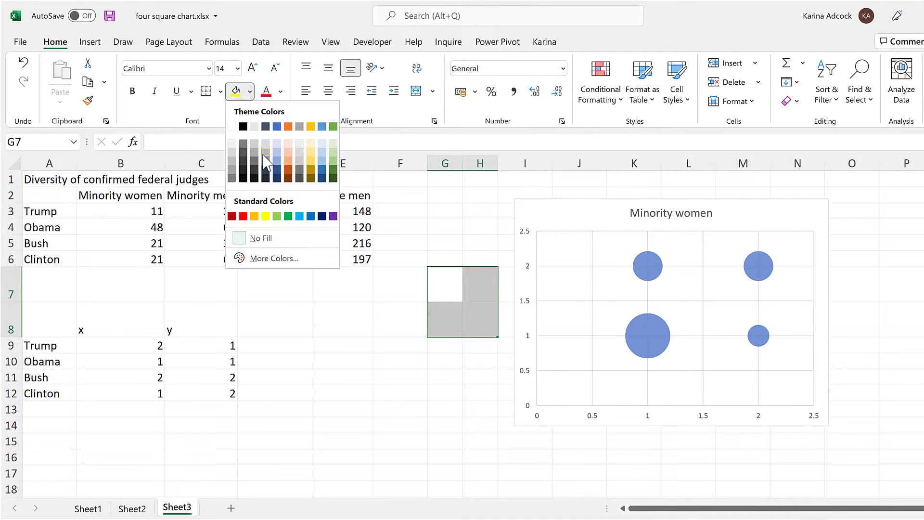
{"action": "left_click", "coordinate": [299, 161]}
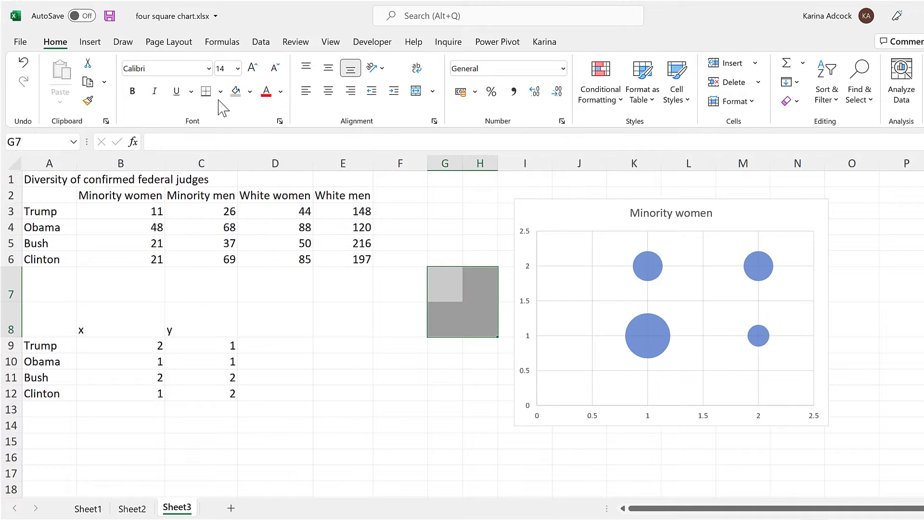
Apply all borders to the four grey square cells G7:H8.
{"action": "left_click", "coordinate": [221, 93]}
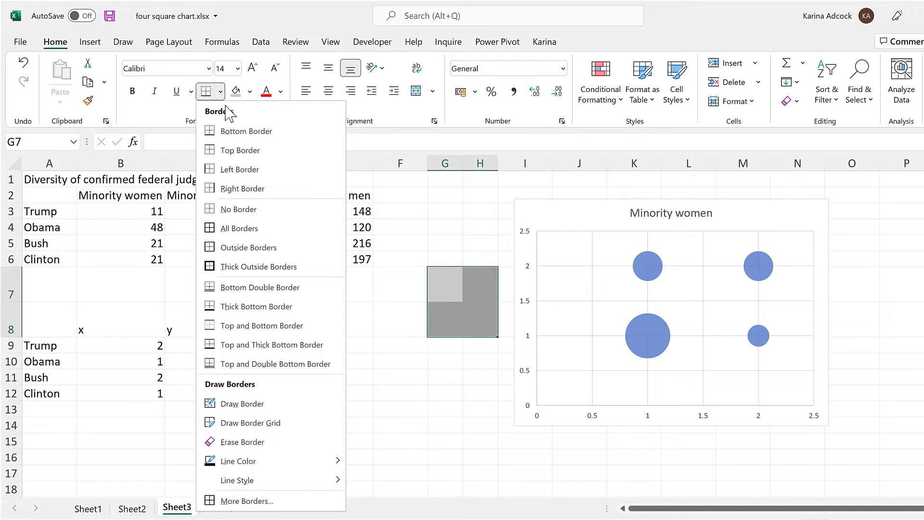
{"action": "left_click", "coordinate": [252, 225]}
{"action": "left_click", "coordinate": [415, 292]}
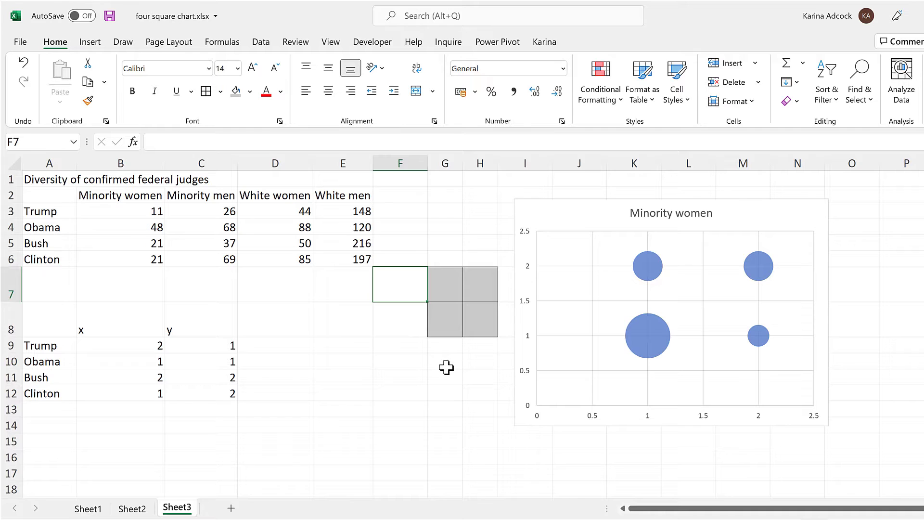
Draw a rectangle shape about 1.87 cm high and 1.79 cm wide over the grey square cells.
{"action": "left_click", "coordinate": [90, 44]}
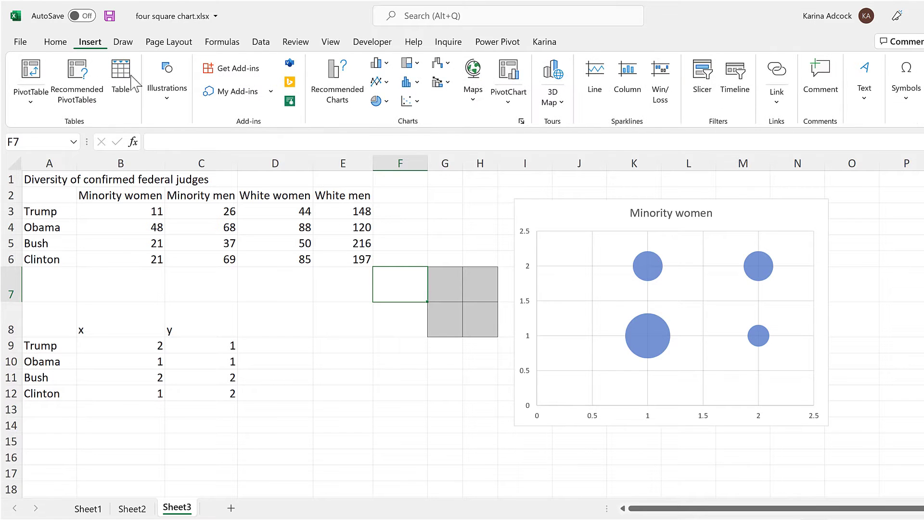
{"action": "left_click", "coordinate": [168, 104]}
{"action": "left_click", "coordinate": [193, 168]}
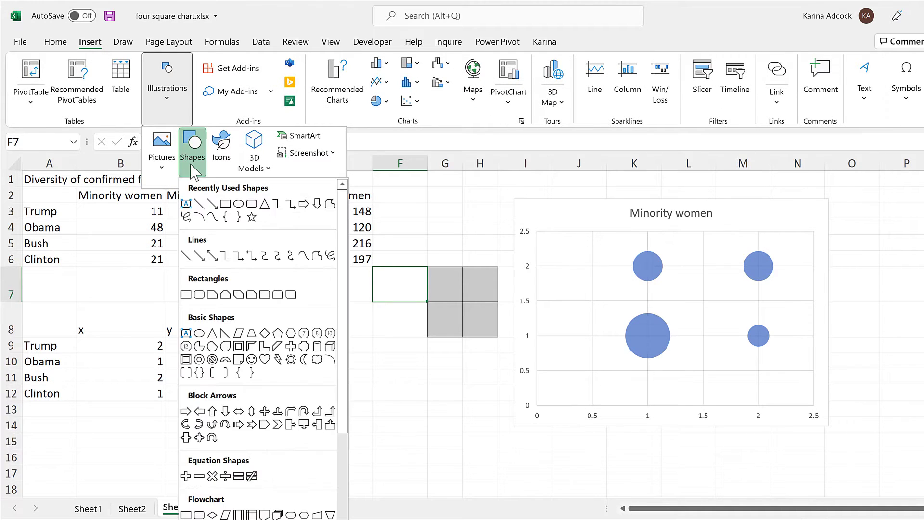
{"action": "left_click", "coordinate": [187, 295]}
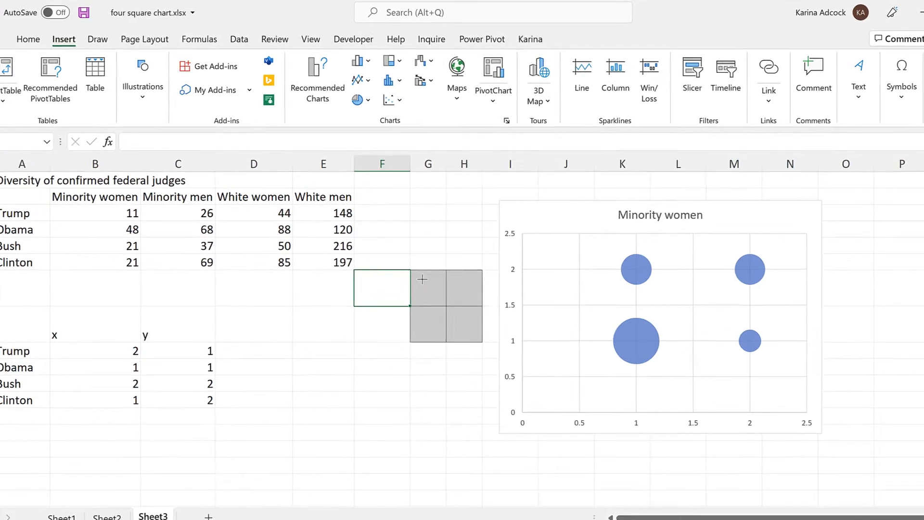
{"action": "left_click_drag", "start_coordinate": [439, 275], "coordinate": [483, 322]}
{"action": "left_click_drag", "start_coordinate": [317, 354], "coordinate": [318, 353]}
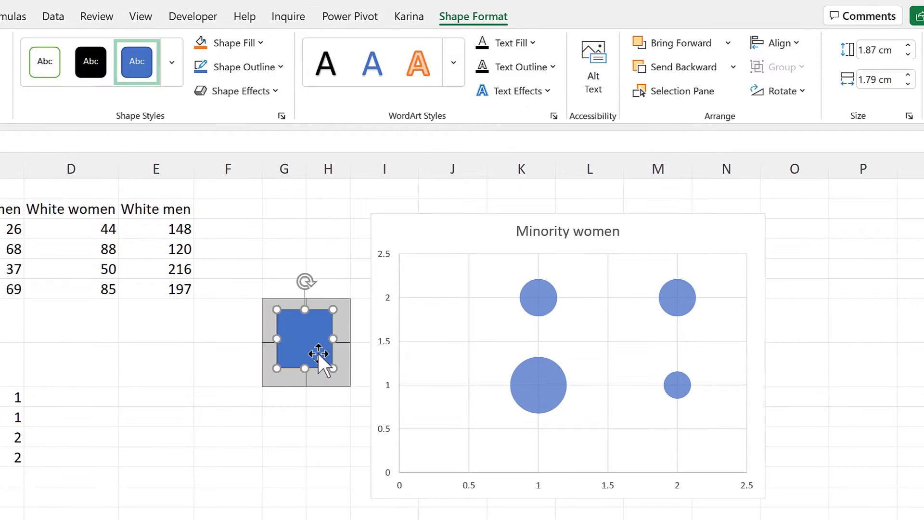
Turn on Snap to Grid and resize the rectangle to cover G7:H8 exactly, 2.84 cm by 2.84 cm.
{"action": "left_click", "coordinate": [787, 43]}
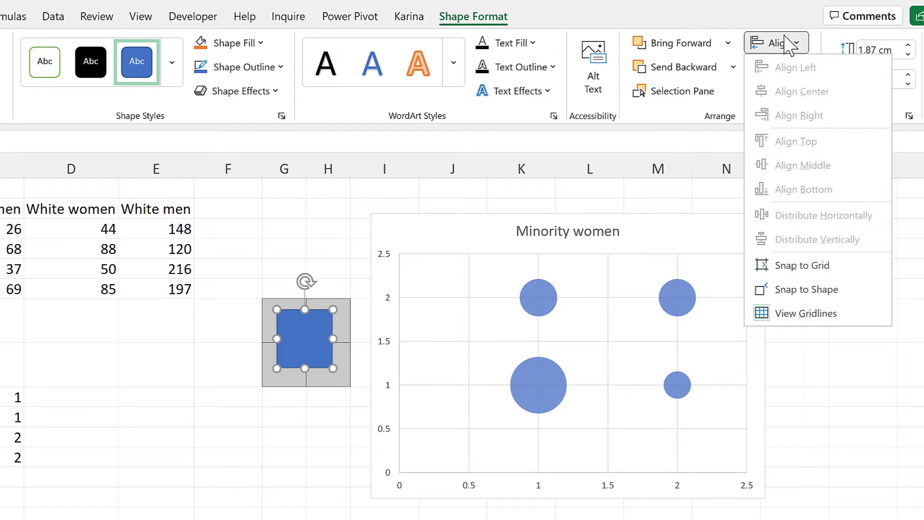
{"action": "left_click", "coordinate": [840, 270]}
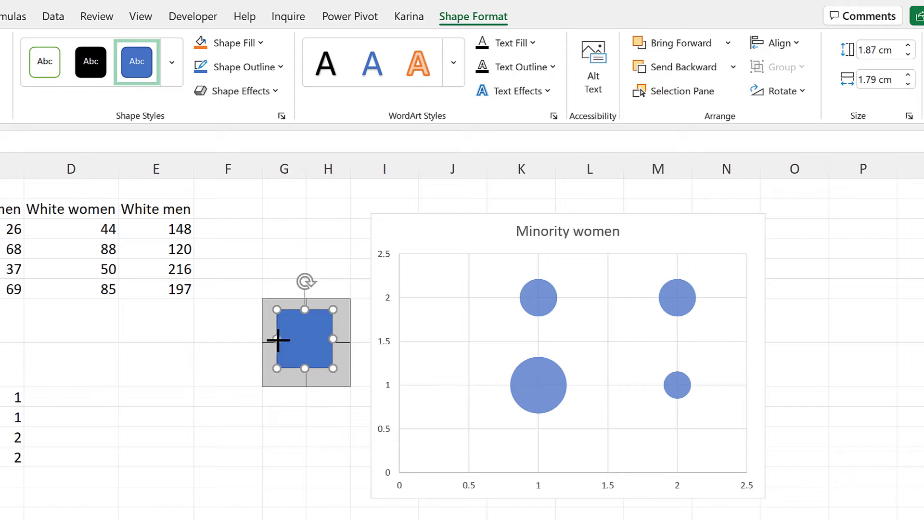
{"action": "left_click_drag", "start_coordinate": [278, 339], "coordinate": [269, 341]}
{"action": "left_click_drag", "start_coordinate": [296, 309], "coordinate": [297, 299]}
{"action": "left_click_drag", "start_coordinate": [348, 337], "coordinate": [351, 337]}
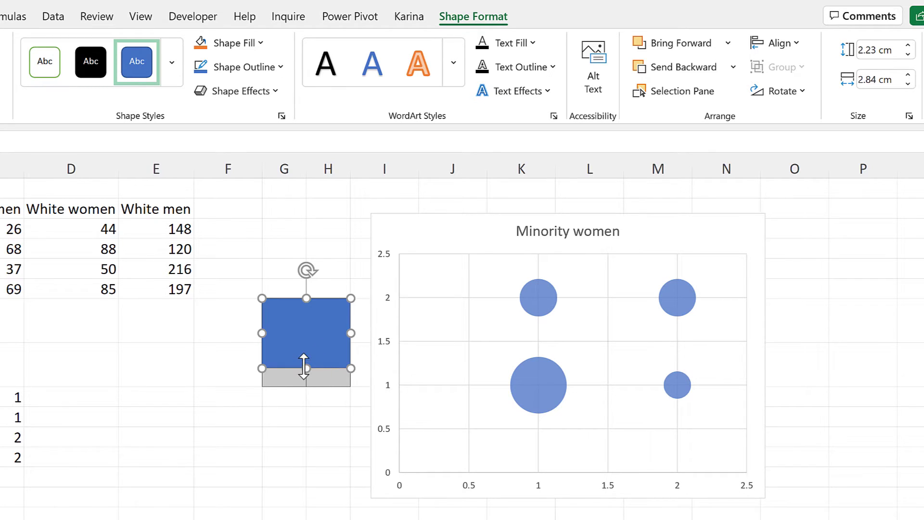
{"action": "left_click_drag", "start_coordinate": [303, 367], "coordinate": [303, 385]}
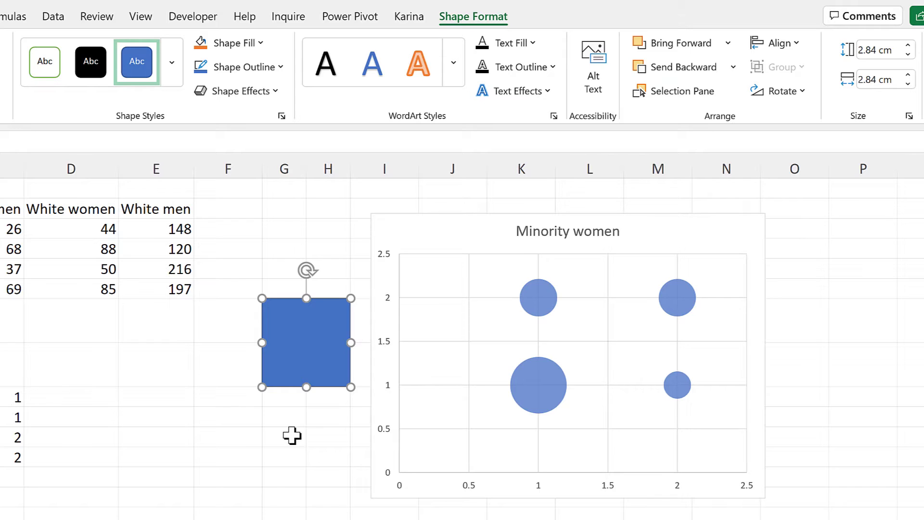
Duplicate the square and fit the copy to cell G7, 1.42 cm by 1.42 cm.
{"action": "key", "text": "ctrl+d"}
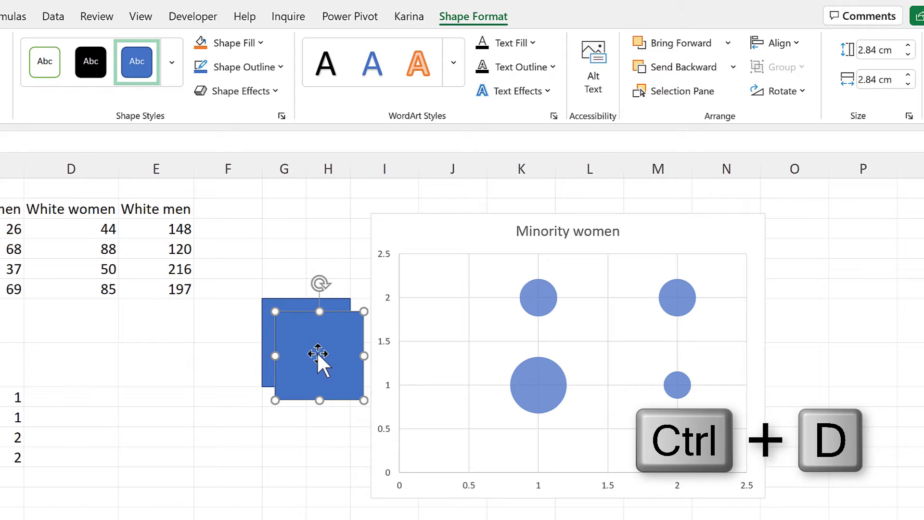
{"action": "left_click_drag", "start_coordinate": [287, 310], "coordinate": [280, 299]}
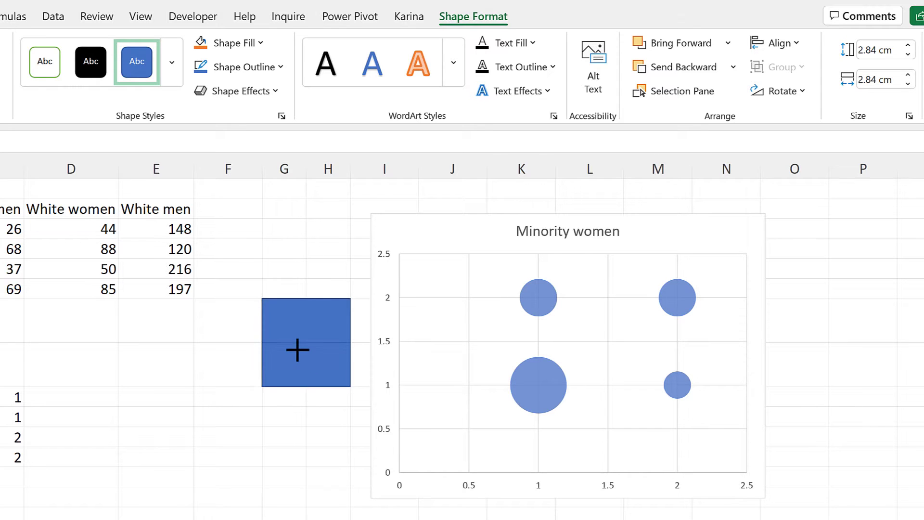
{"action": "left_click_drag", "start_coordinate": [297, 349], "coordinate": [297, 342]}
{"action": "left_click_drag", "start_coordinate": [350, 317], "coordinate": [306, 320]}
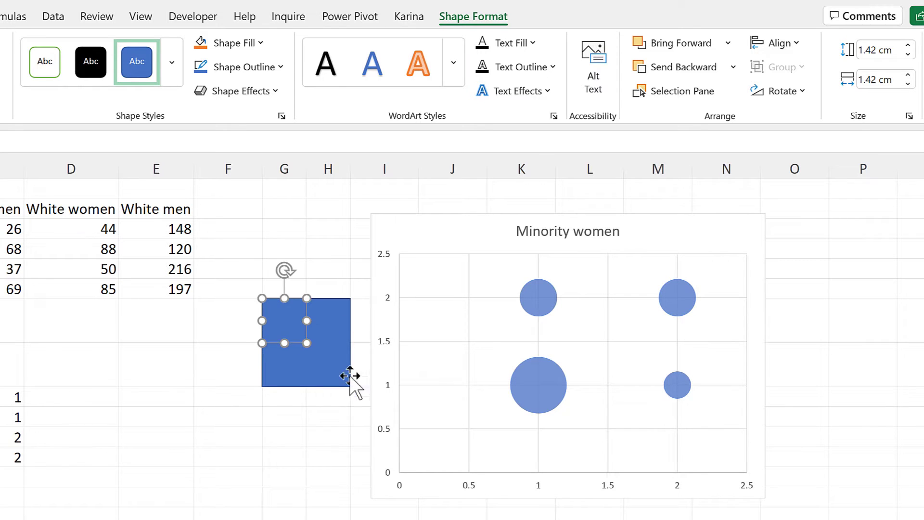
Remove the outline and the fill from the large square.
{"action": "left_click", "coordinate": [340, 326]}
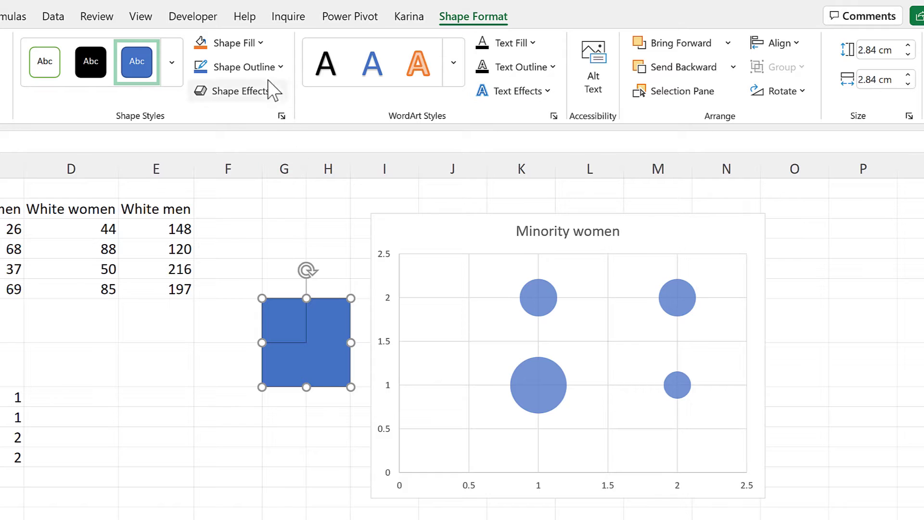
{"action": "left_click", "coordinate": [269, 67]}
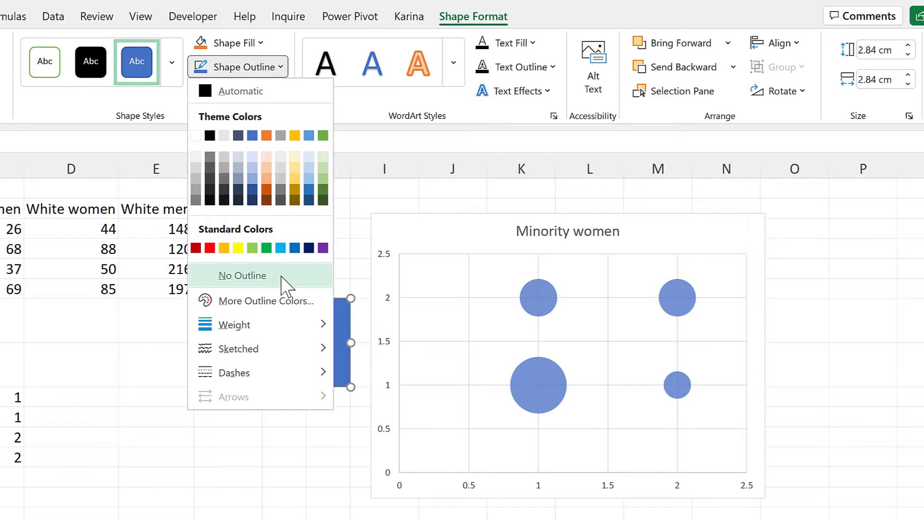
{"action": "left_click", "coordinate": [283, 279]}
{"action": "left_click", "coordinate": [260, 43]}
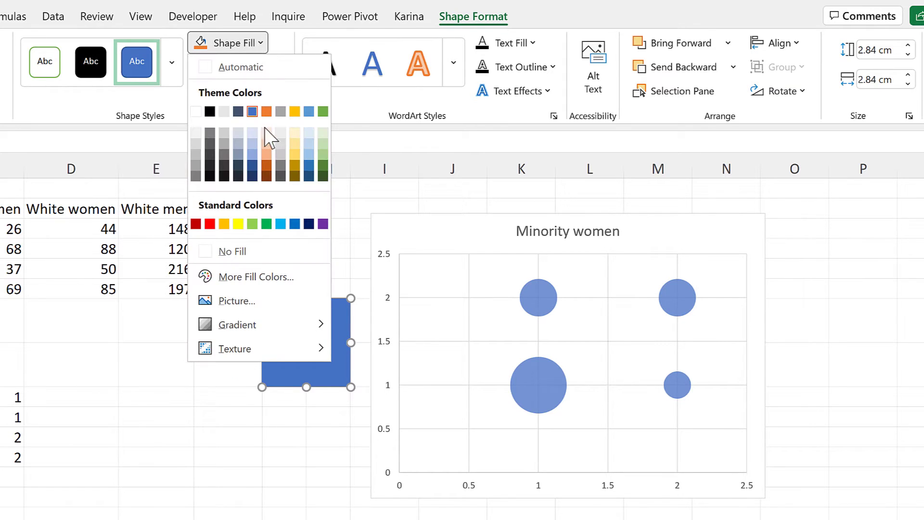
{"action": "left_click", "coordinate": [256, 252]}
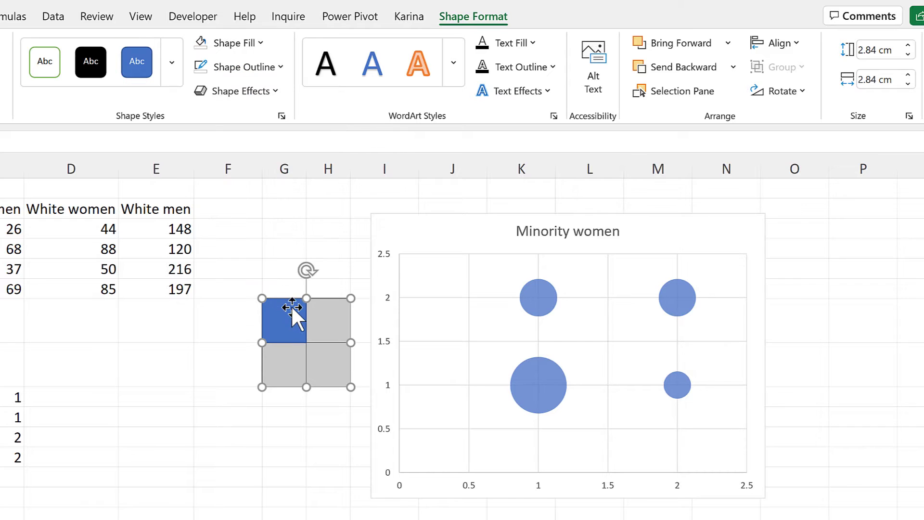
Fill the small square over G7 with a dark green theme colour.
{"action": "left_click", "coordinate": [292, 312]}
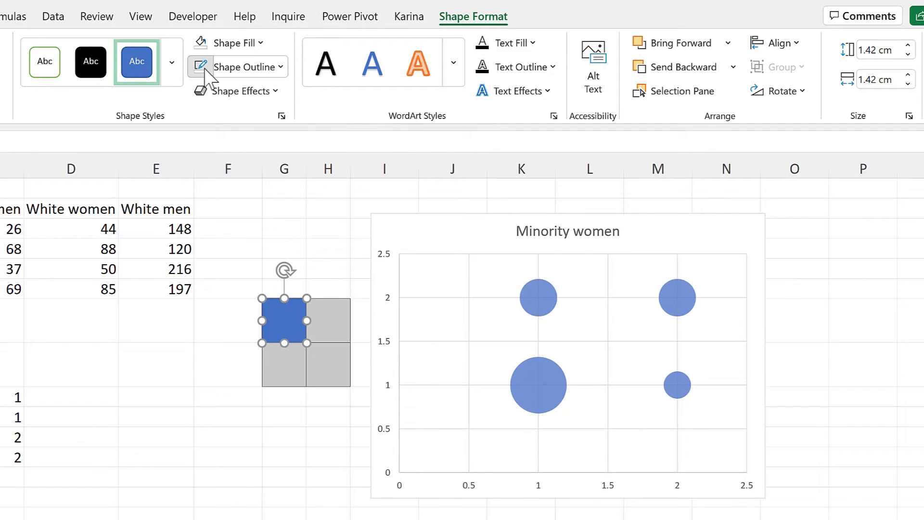
{"action": "left_click", "coordinate": [244, 40]}
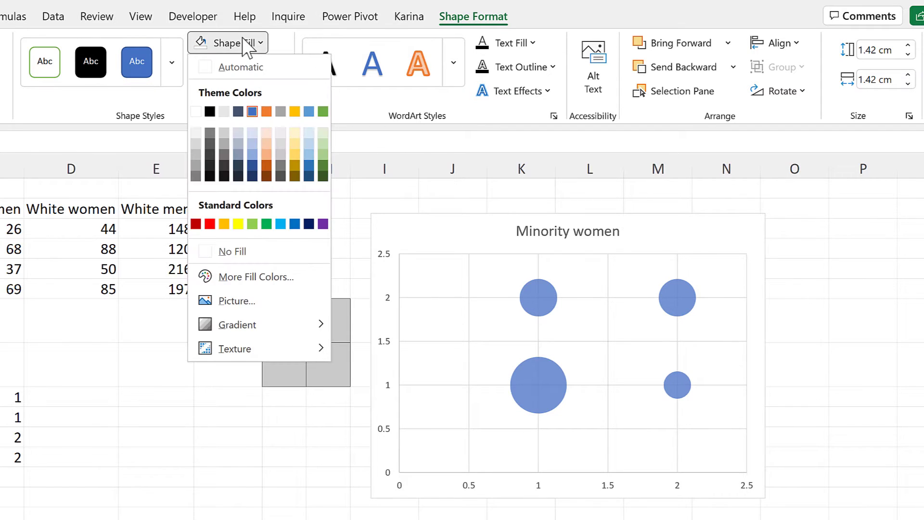
{"action": "left_click", "coordinate": [323, 166]}
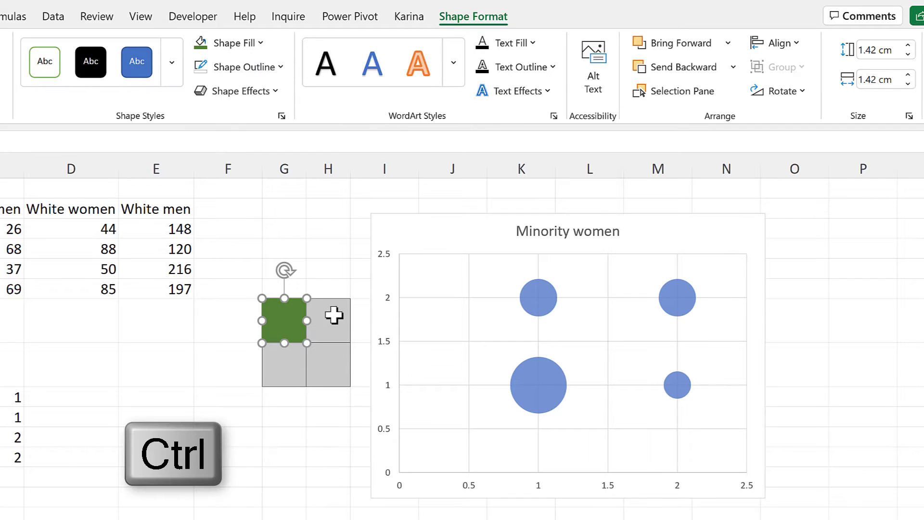
Copy the green square together with the large transparent square and paste them as the fill of the Minority women bubbles.
{"action": "left_click", "coordinate": [333, 302], "text": "ctrl"}
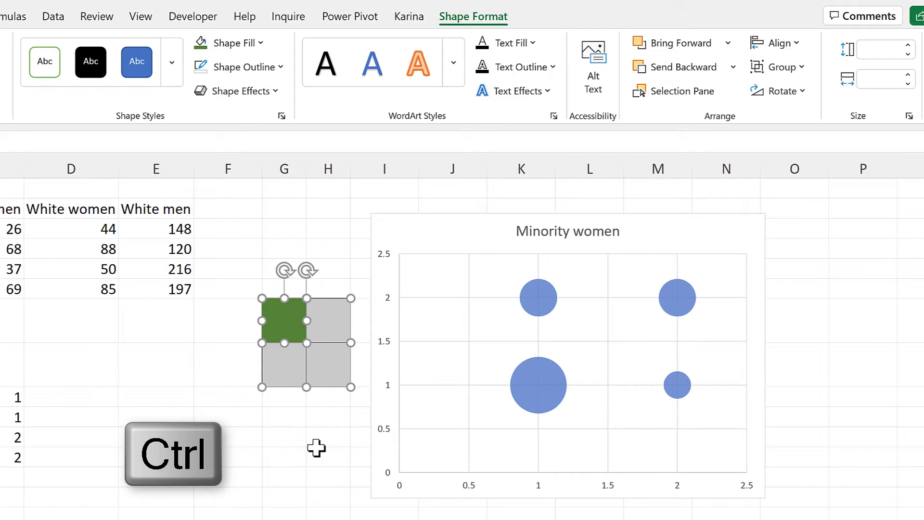
{"action": "key", "text": "ctrl+c"}
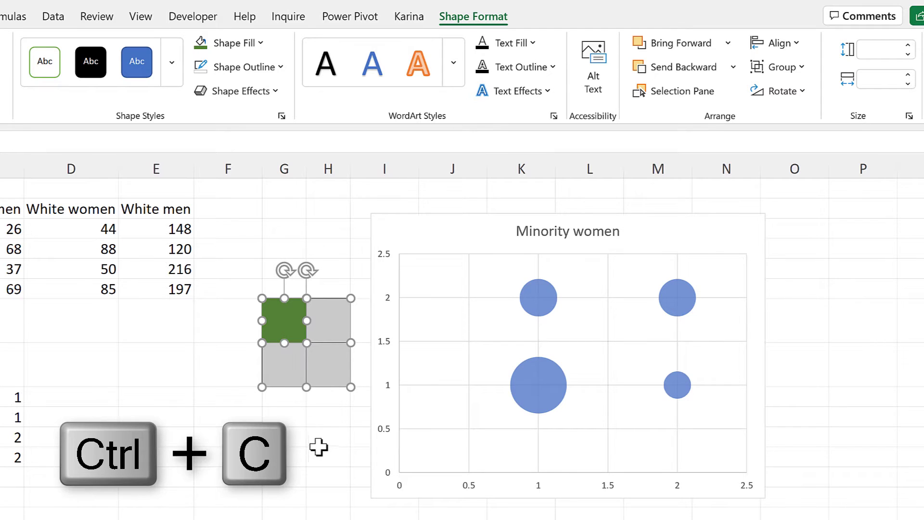
{"action": "left_click", "coordinate": [544, 295]}
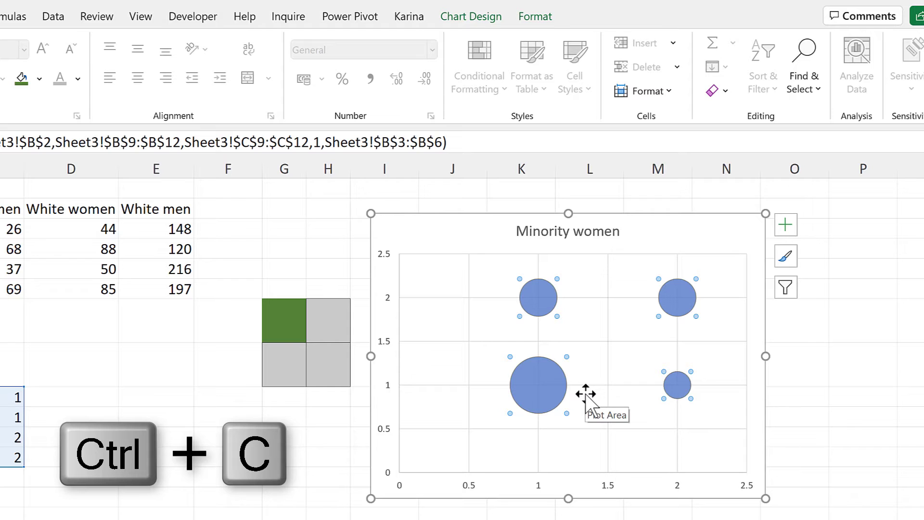
{"action": "key", "text": "ctrl+v"}
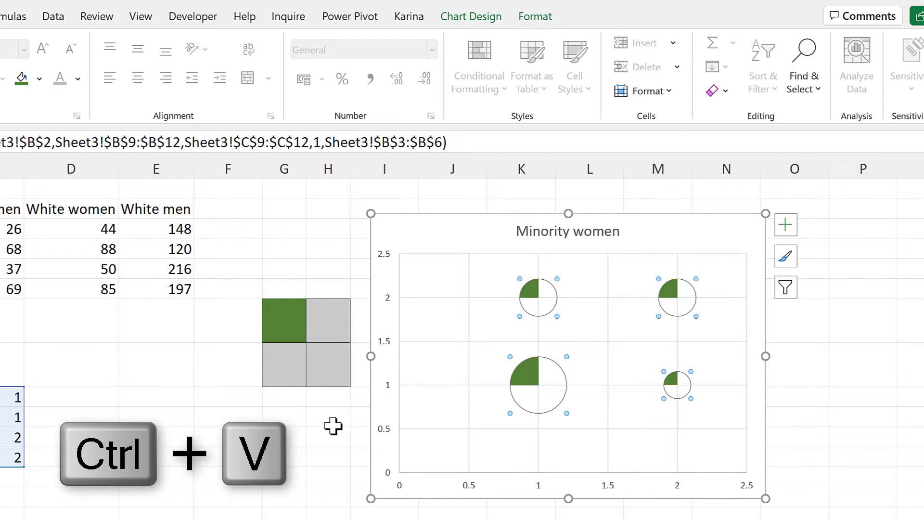
{"action": "left_click", "coordinate": [332, 424]}
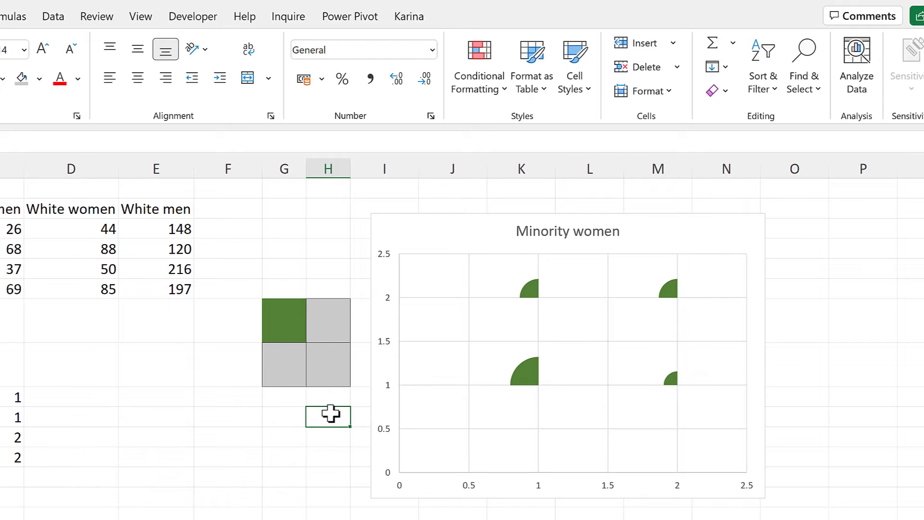
Add a second data series to the chart, named from C2, with B9:B12 as its X values.
{"action": "mouse_move", "coordinate": [529, 372]}
{"action": "left_click", "coordinate": [444, 218]}
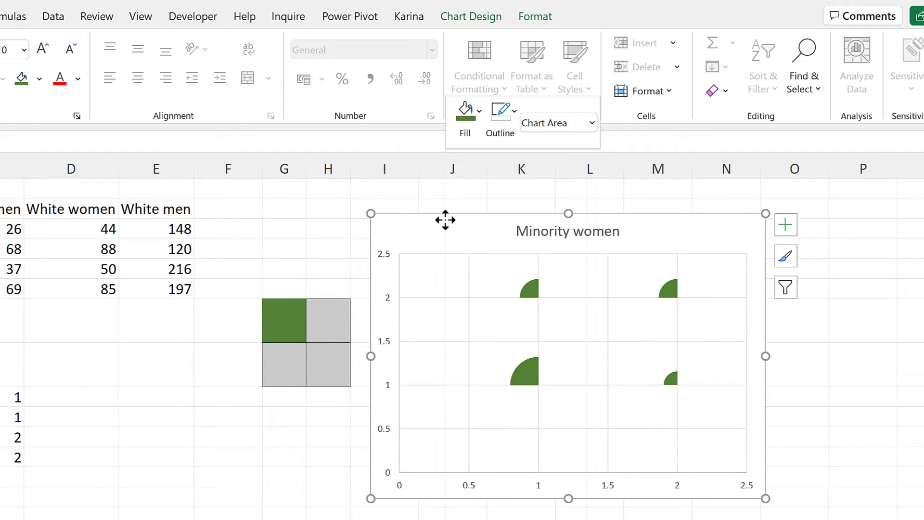
{"action": "right_click", "coordinate": [446, 220]}
{"action": "left_click", "coordinate": [523, 381]}
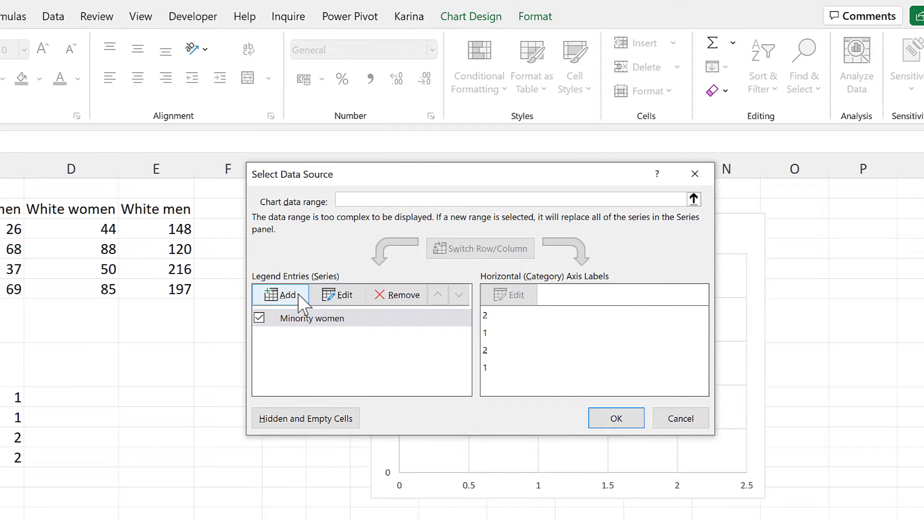
{"action": "left_click", "coordinate": [298, 294]}
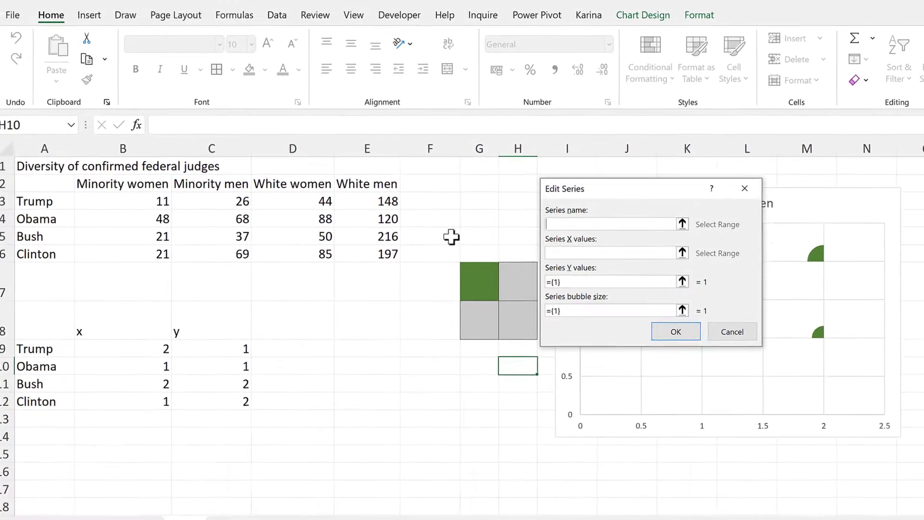
{"action": "left_click", "coordinate": [228, 185]}
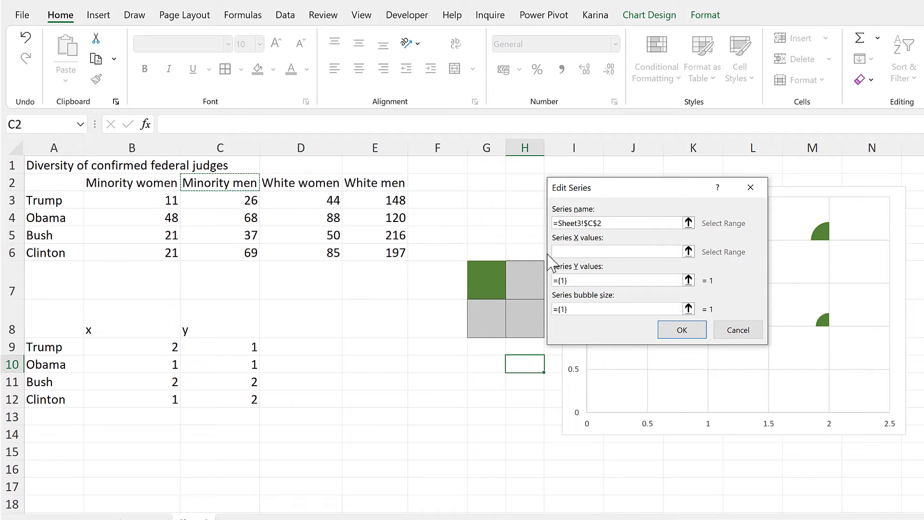
{"action": "left_click_drag", "start_coordinate": [171, 347], "coordinate": [174, 399]}
Set the Minority men series' Y values to C9:C12 and its bubble size to C3:C6.
{"action": "left_click", "coordinate": [577, 280]}
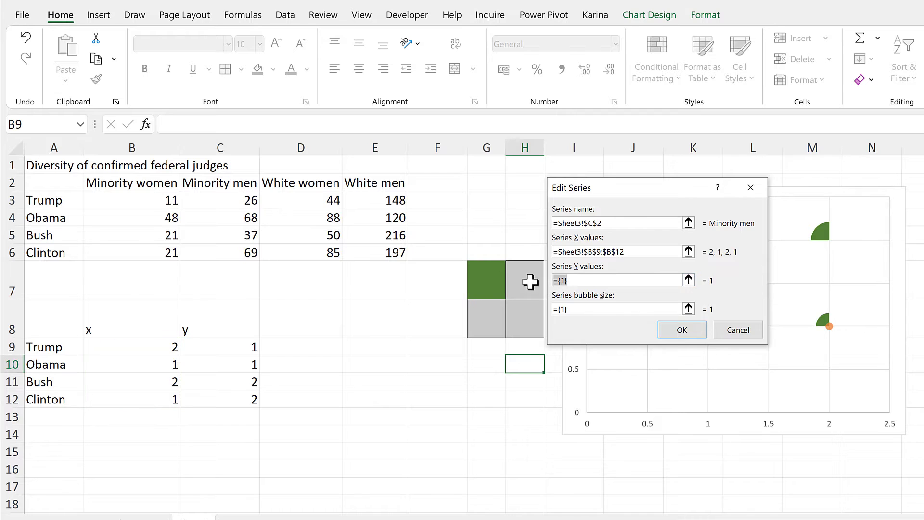
{"action": "left_click_drag", "start_coordinate": [245, 346], "coordinate": [242, 396]}
{"action": "left_click", "coordinate": [571, 308]}
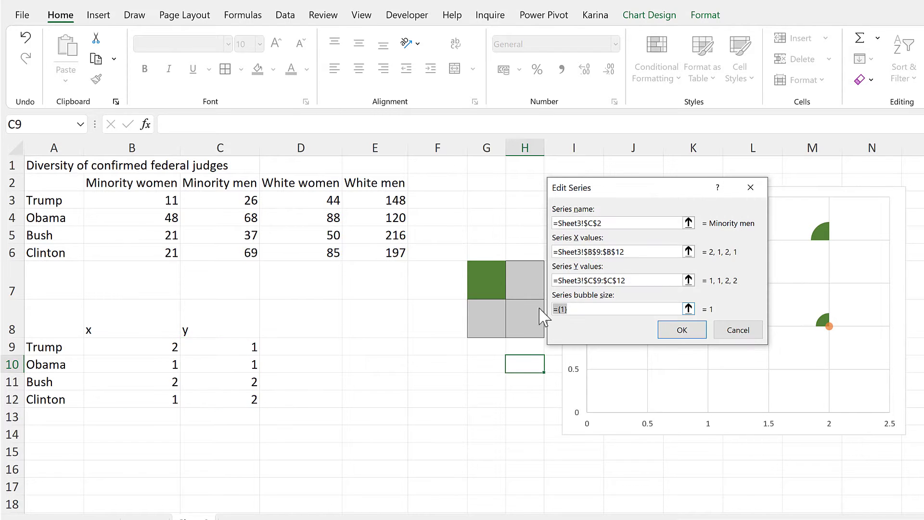
{"action": "key", "text": "BackSpace"}
{"action": "left_click_drag", "start_coordinate": [223, 203], "coordinate": [245, 256]}
{"action": "left_click", "coordinate": [668, 333]}
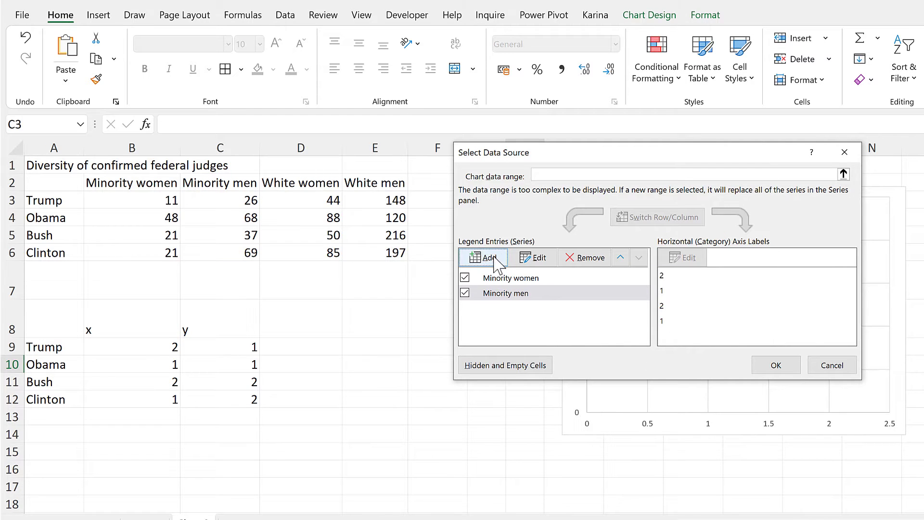
Add a series named from D2 with X values B9:B12, Y values C9:C12 and bubble size D3:D6.
{"action": "left_click", "coordinate": [502, 262]}
{"action": "left_click", "coordinate": [308, 185]}
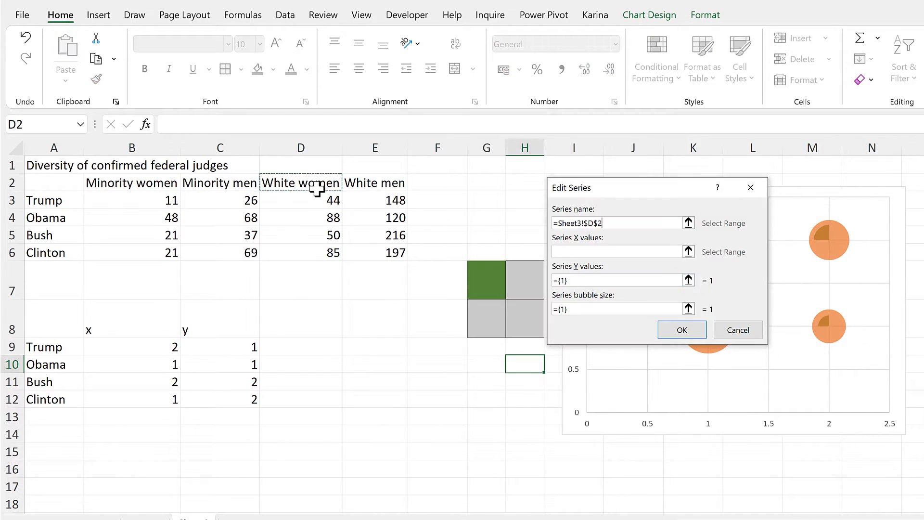
{"action": "key", "text": "Tab"}
{"action": "left_click_drag", "start_coordinate": [144, 347], "coordinate": [164, 399]}
{"action": "key", "text": "Tab"}
{"action": "left_click_drag", "start_coordinate": [240, 347], "coordinate": [255, 398]}
{"action": "key", "text": "Tab"}
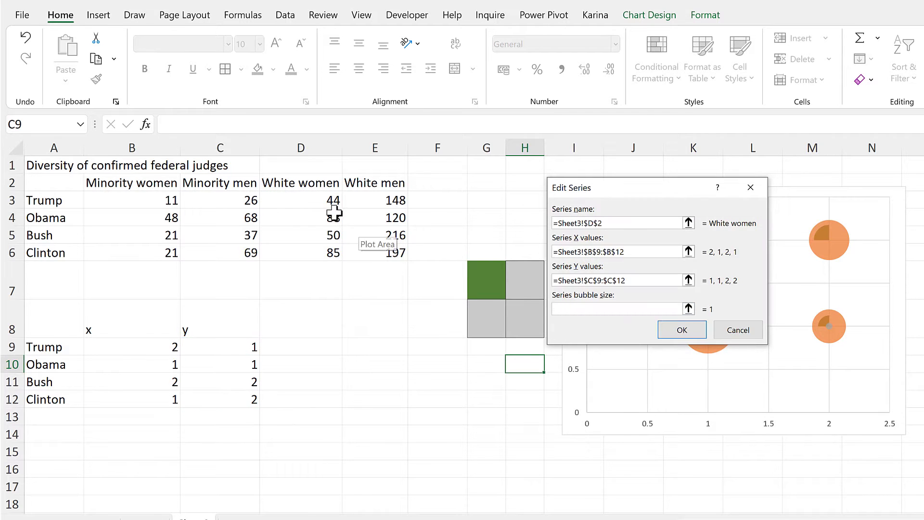
{"action": "left_click_drag", "start_coordinate": [334, 202], "coordinate": [334, 253]}
{"action": "left_click", "coordinate": [682, 329]}
Add a series named from E2 with X values B9:B12, Y values C9:C12 and bubble size E3:E6, and close the data selection.
{"action": "left_click", "coordinate": [483, 259]}
{"action": "left_click", "coordinate": [382, 185]}
{"action": "key", "text": "Tab"}
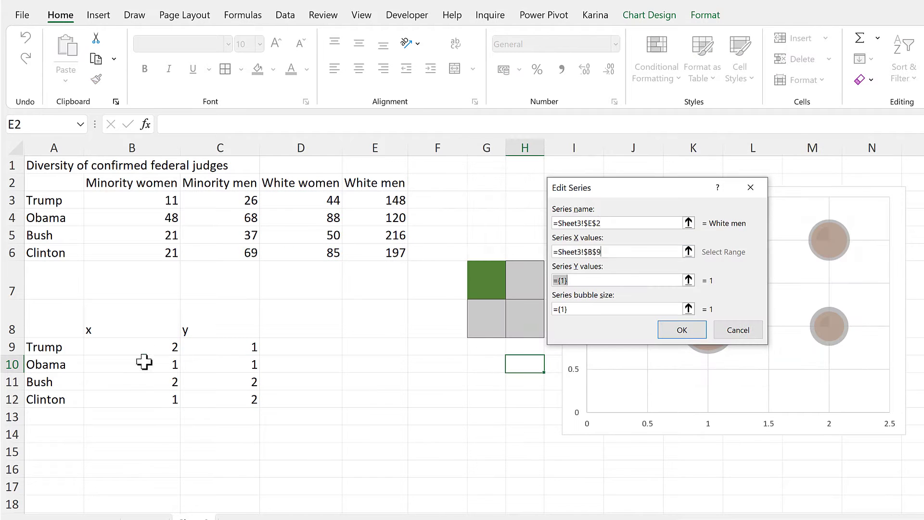
{"action": "left_click_drag", "start_coordinate": [145, 347], "coordinate": [163, 399]}
{"action": "key", "text": "Tab"}
{"action": "left_click_drag", "start_coordinate": [240, 347], "coordinate": [263, 404]}
{"action": "key", "text": "Tab"}
{"action": "left_click_drag", "start_coordinate": [381, 201], "coordinate": [380, 253]}
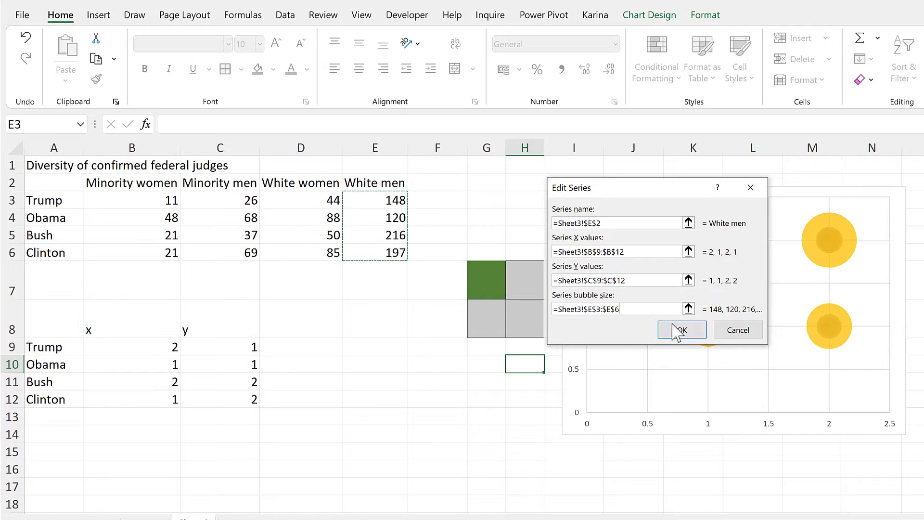
{"action": "left_click", "coordinate": [681, 334]}
{"action": "left_click", "coordinate": [782, 366]}
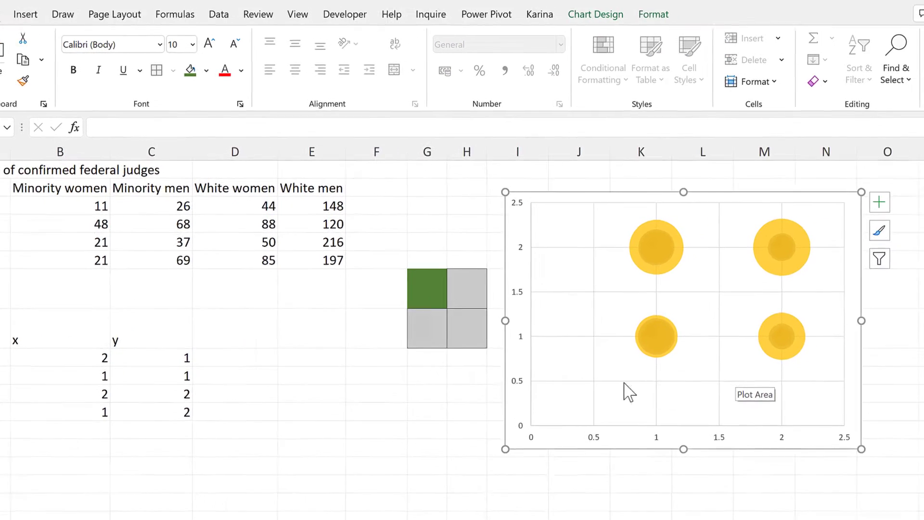
Move the dark green square to the upper-right quarter of the large square and fill it light green.
{"action": "left_click_drag", "start_coordinate": [427, 280], "coordinate": [455, 280]}
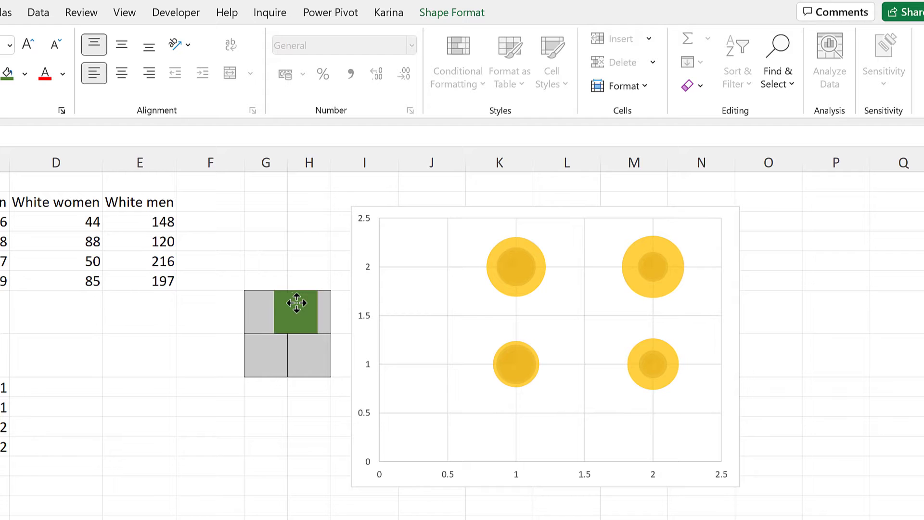
{"action": "left_click_drag", "start_coordinate": [296, 302], "coordinate": [299, 306]}
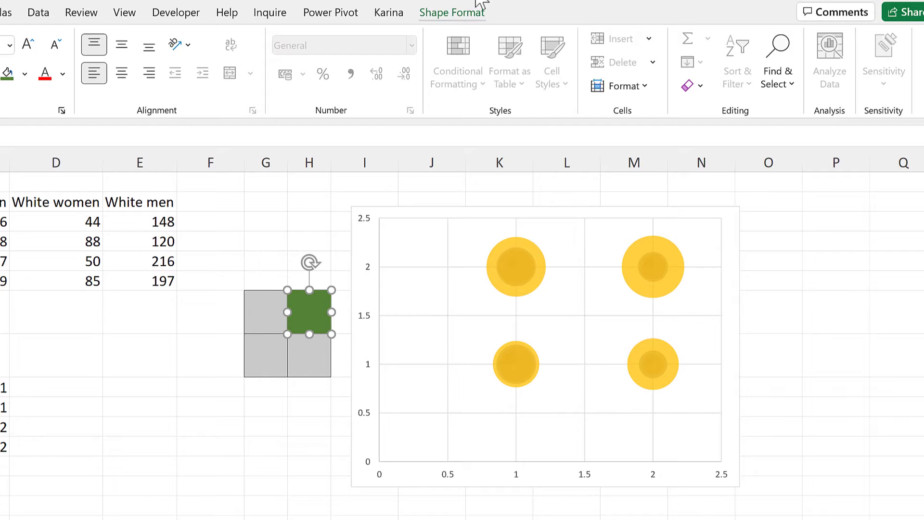
{"action": "left_click", "coordinate": [480, 13]}
{"action": "left_click", "coordinate": [242, 38]}
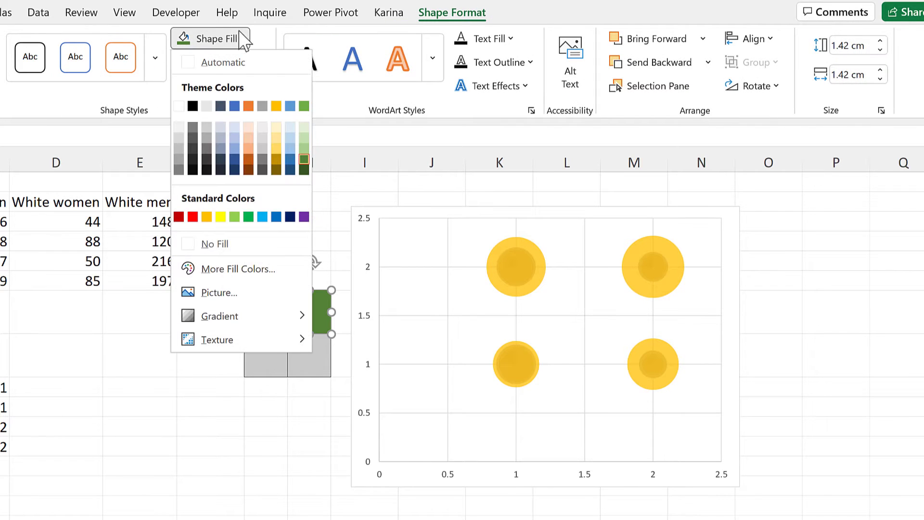
{"action": "left_click", "coordinate": [308, 146]}
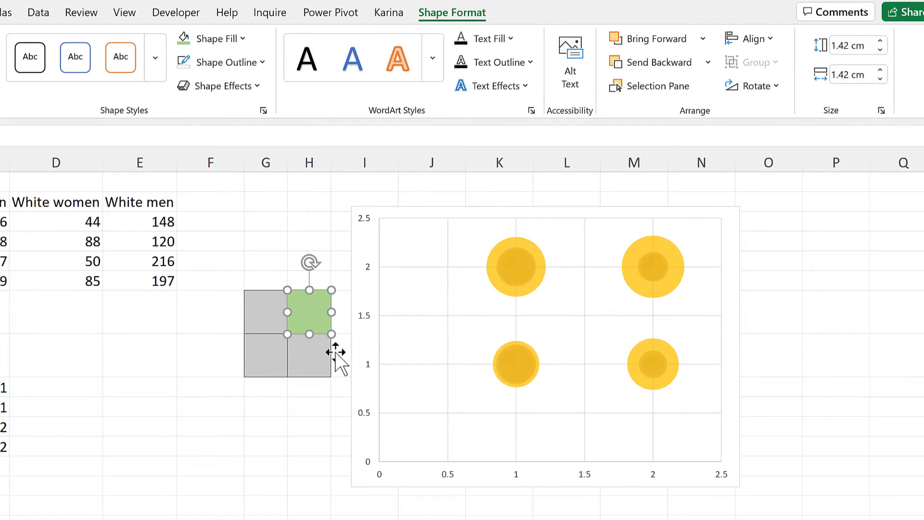
Copy the light green square together with the large transparent square and paste them as the fill of the Minority men bubbles.
{"action": "key", "text": "ctrl"}
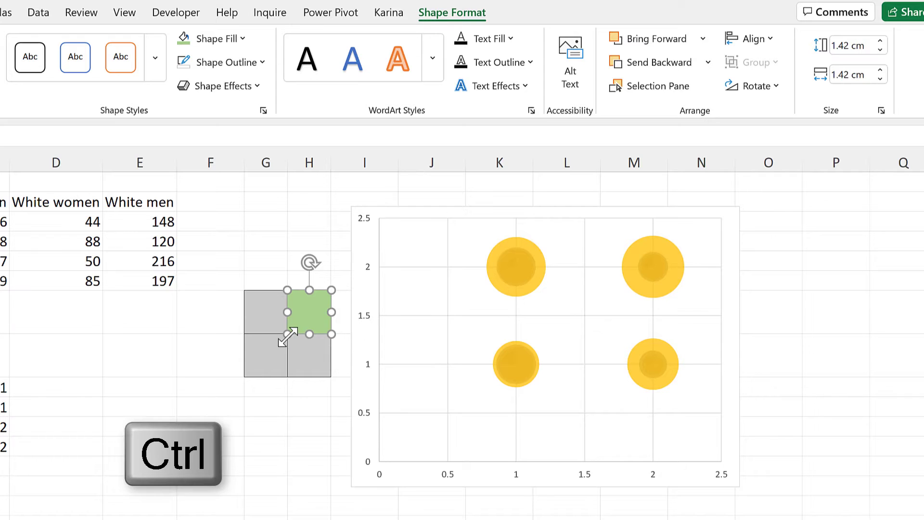
{"action": "left_click", "coordinate": [266, 294], "text": "ctrl"}
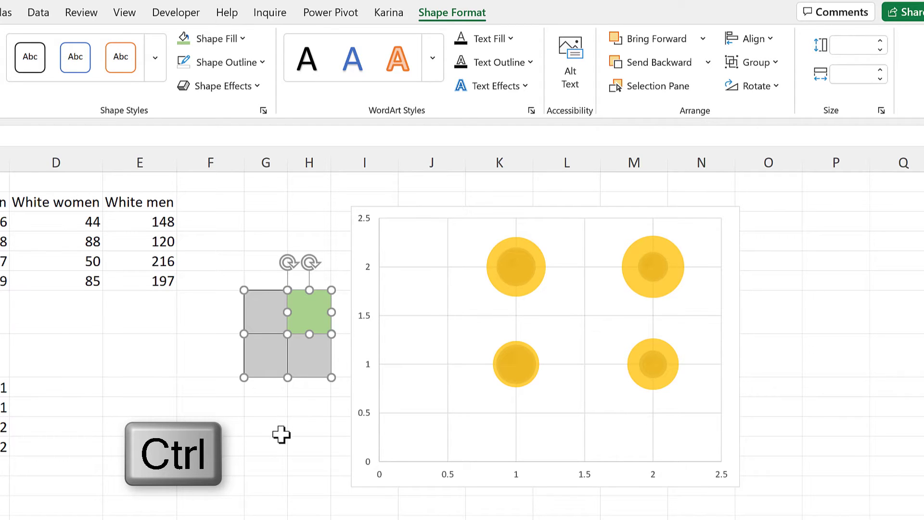
{"action": "key", "text": "ctrl+c"}
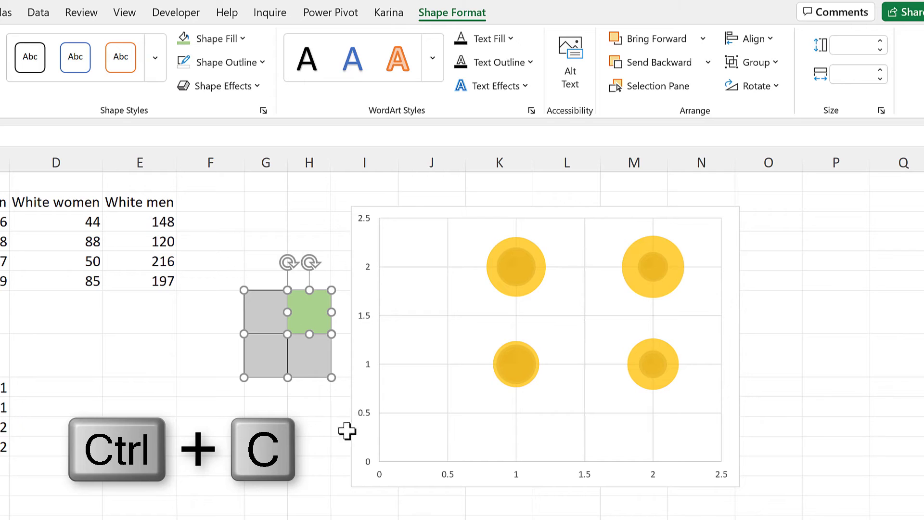
{"action": "left_click", "coordinate": [524, 262]}
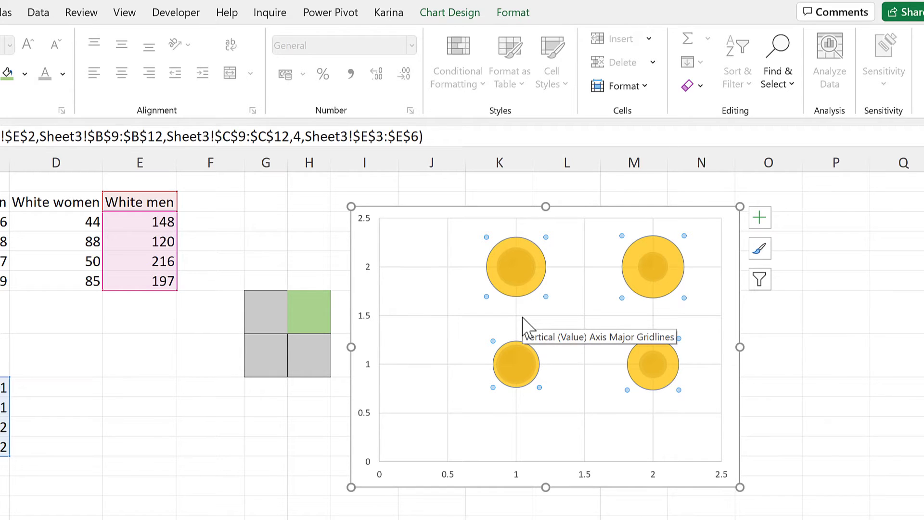
{"action": "key", "text": "shift+Tab"}
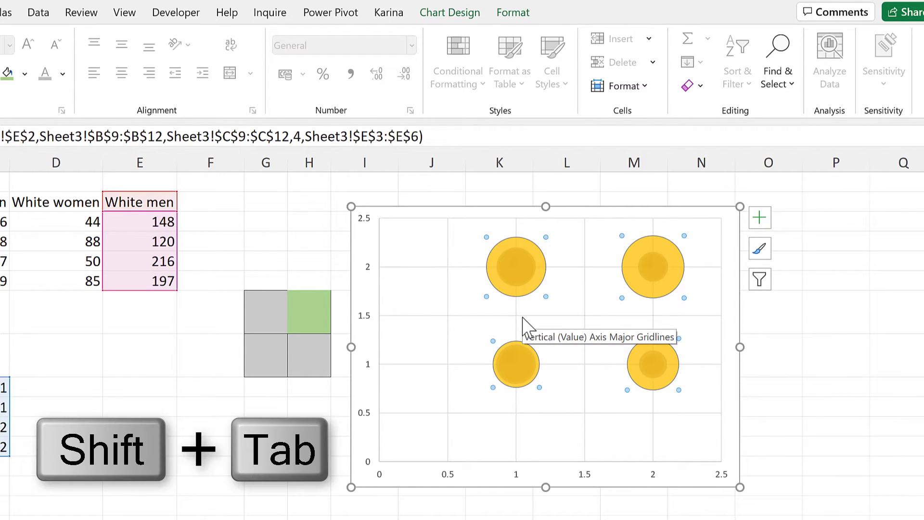
{"action": "key", "text": "shift+Tab"}
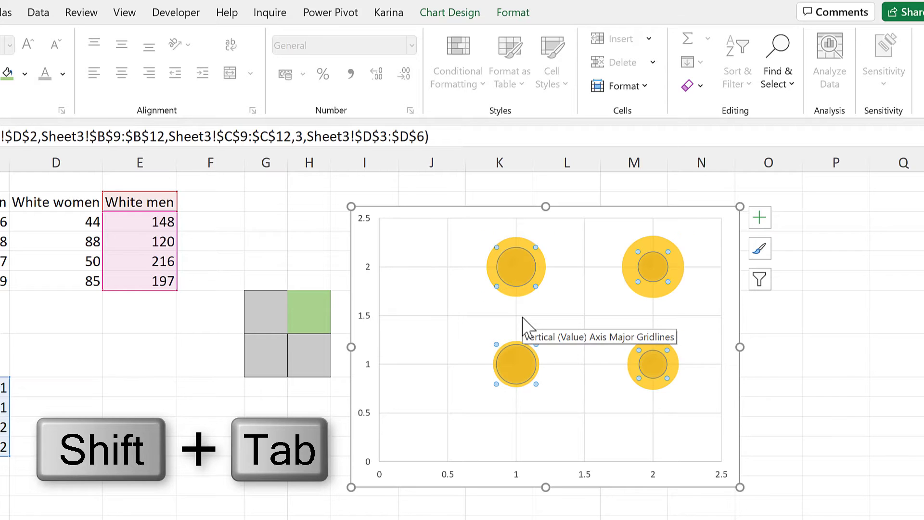
{"action": "key", "text": "shift+Tab"}
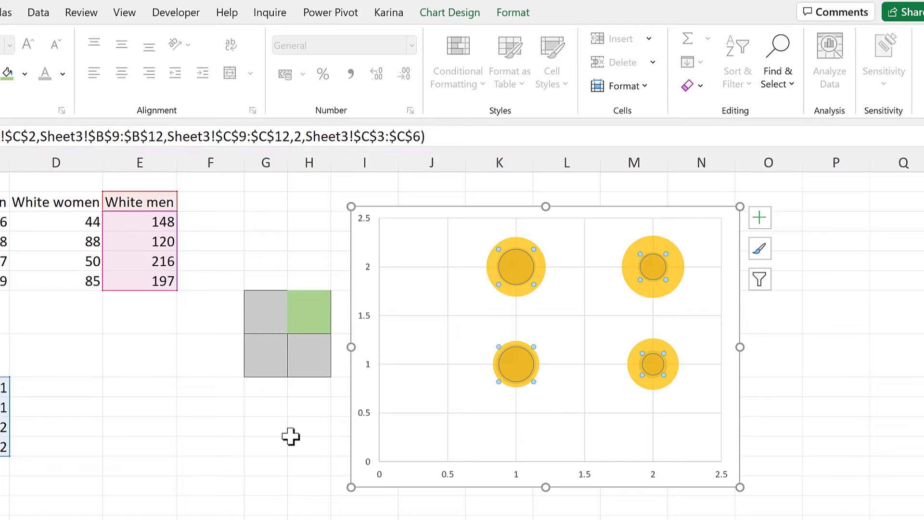
{"action": "key", "text": "ctrl+v"}
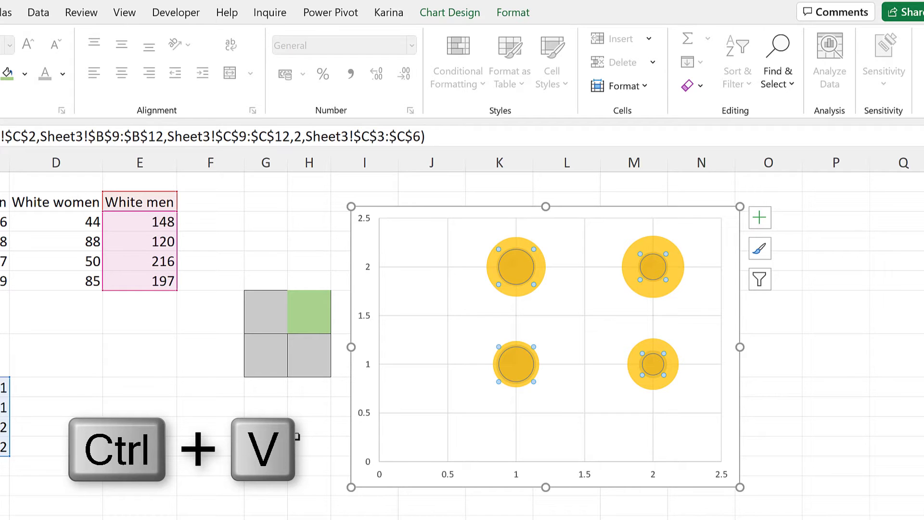
{"action": "left_click", "coordinate": [259, 403]}
Move the light green square to the lower-left quarter of the large square and fill it dark orange.
{"action": "left_click", "coordinate": [303, 310]}
{"action": "left_click_drag", "start_coordinate": [299, 313], "coordinate": [270, 351]}
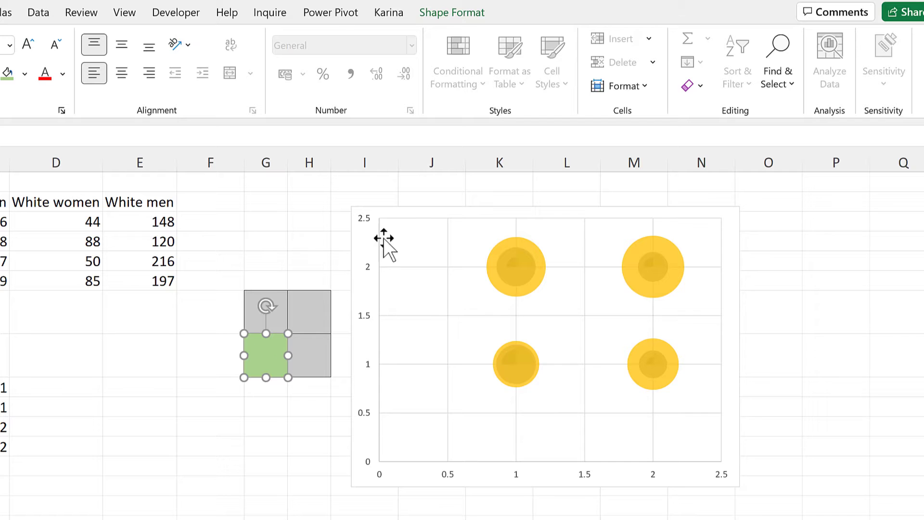
{"action": "left_click", "coordinate": [466, 20]}
{"action": "left_click", "coordinate": [248, 39]}
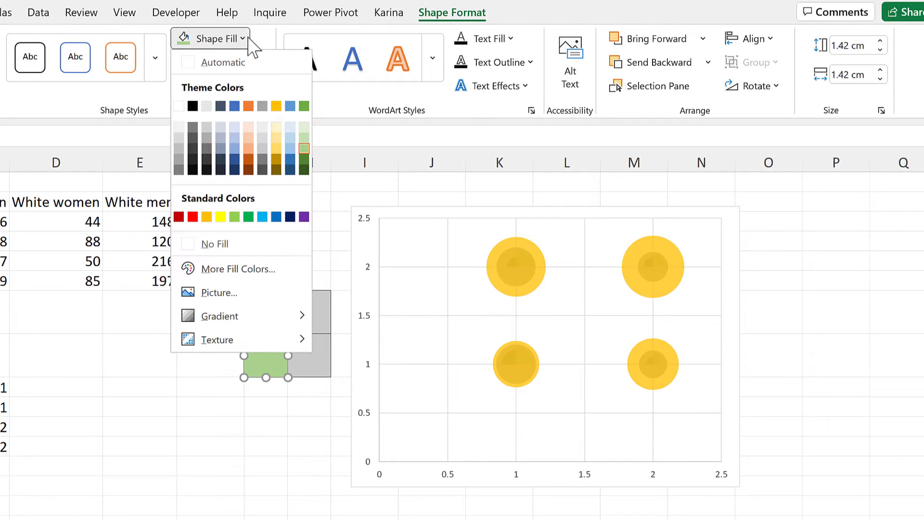
{"action": "left_click", "coordinate": [251, 155]}
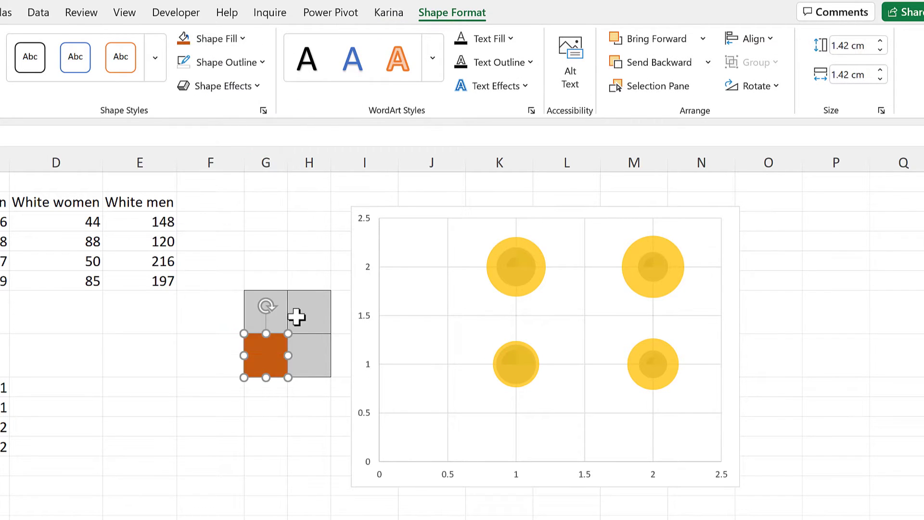
Copy the dark orange square together with the large transparent square and paste them as the fill of the White women bubbles.
{"action": "left_click", "coordinate": [286, 294], "text": "ctrl"}
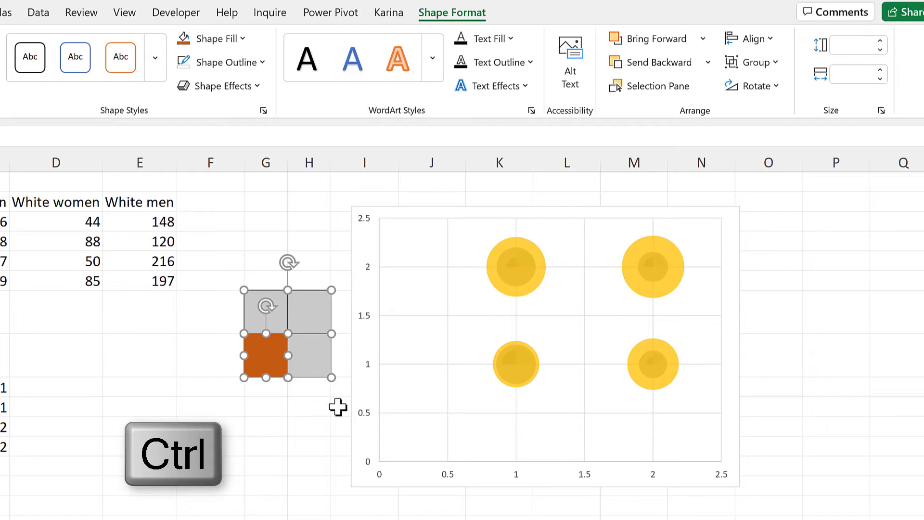
{"action": "key", "text": "ctrl+c"}
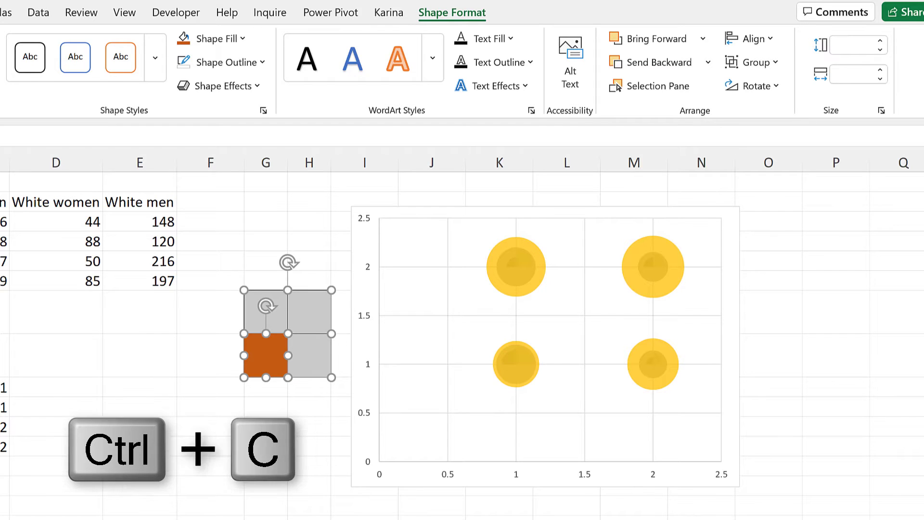
{"action": "left_click", "coordinate": [527, 244]}
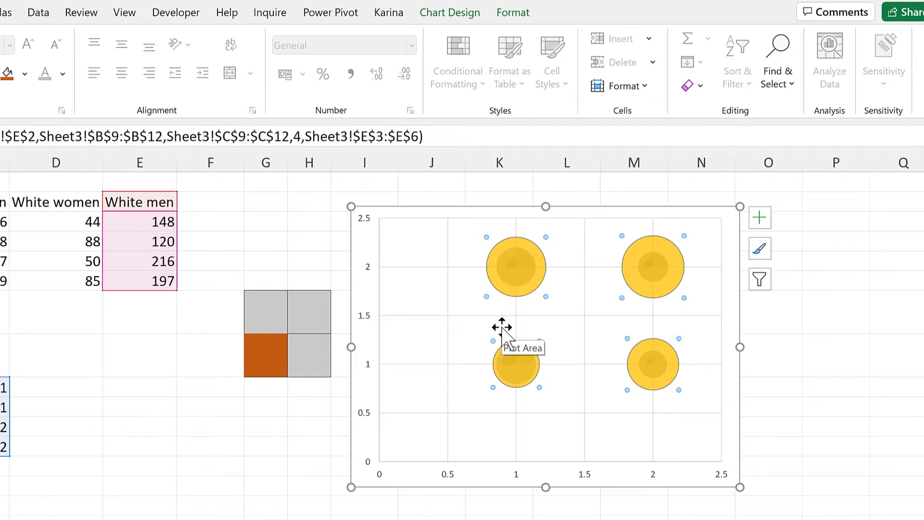
{"action": "key", "text": "shift+Tab"}
{"action": "key", "text": "shift+Tab"}
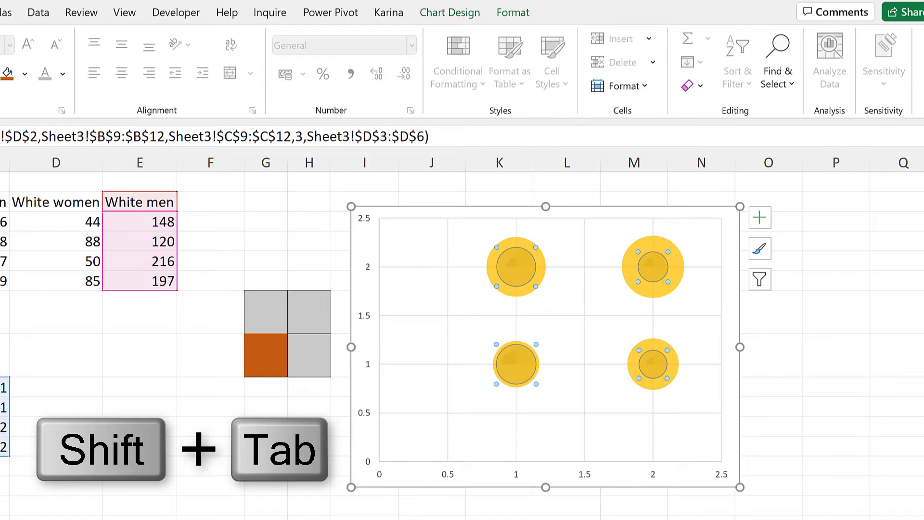
{"action": "key", "text": "ctrl+v"}
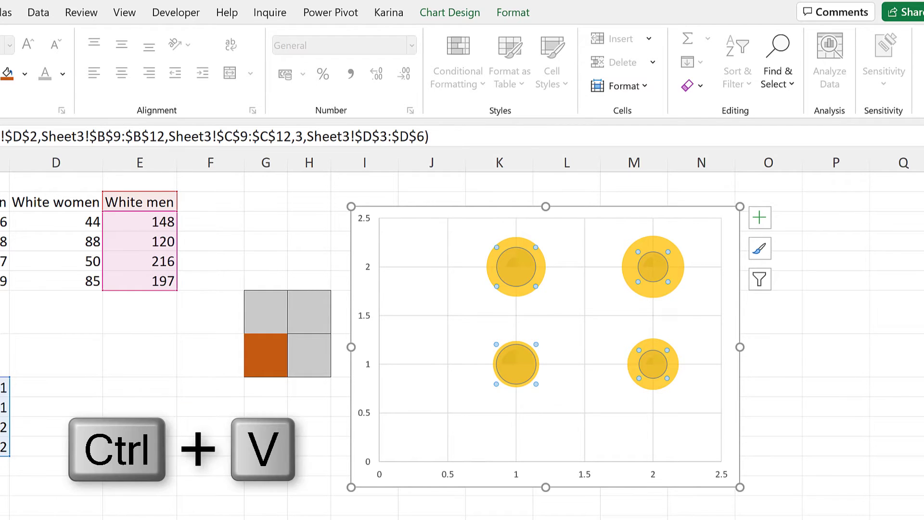
{"action": "left_click", "coordinate": [275, 406]}
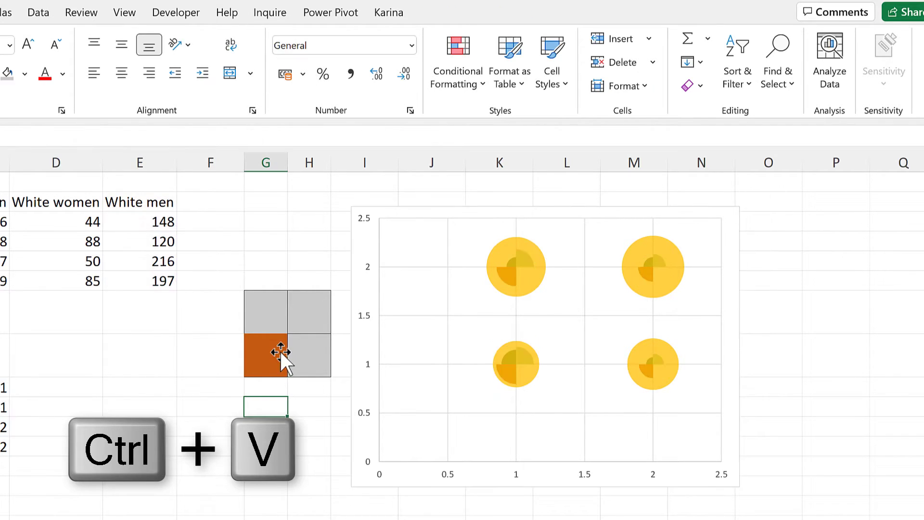
Move the dark orange square to the lower-right quarter of the large square and fill it light orange.
{"action": "left_click", "coordinate": [264, 350]}
{"action": "left_click_drag", "start_coordinate": [289, 351], "coordinate": [306, 352]}
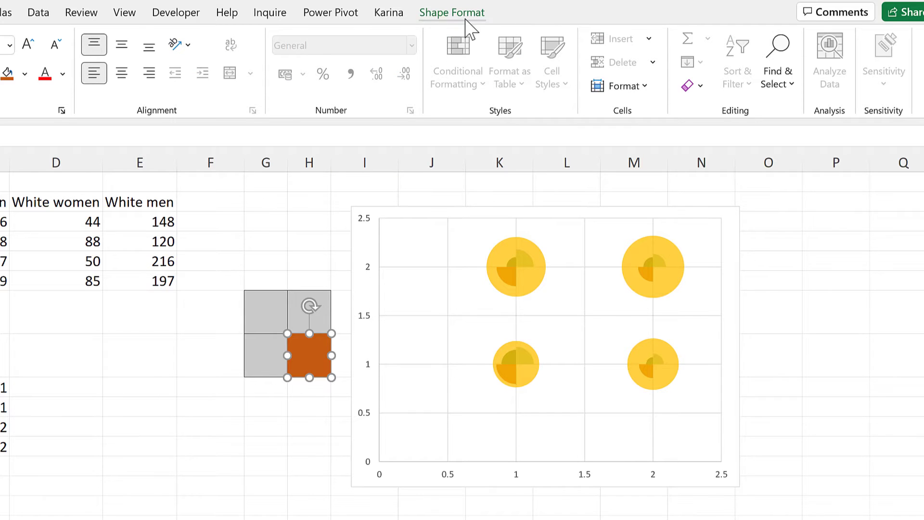
{"action": "left_click", "coordinate": [465, 18]}
{"action": "left_click", "coordinate": [239, 40]}
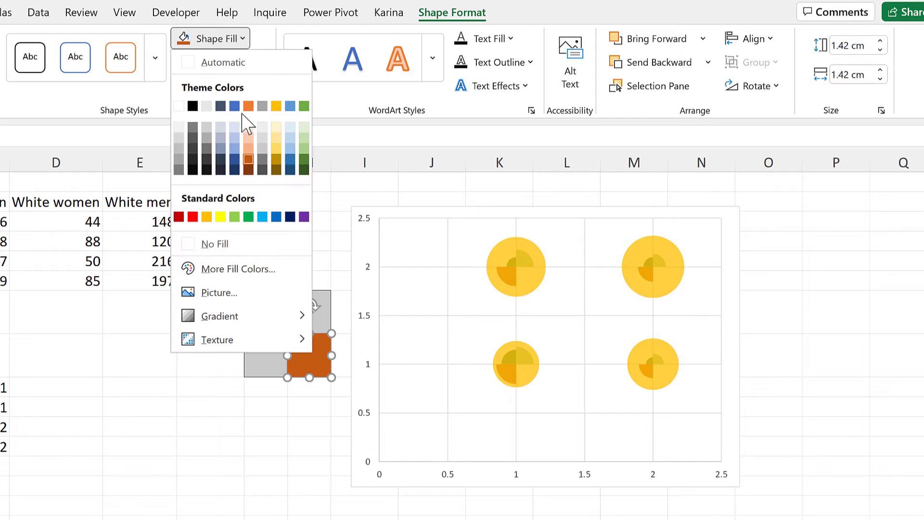
{"action": "left_click", "coordinate": [249, 147]}
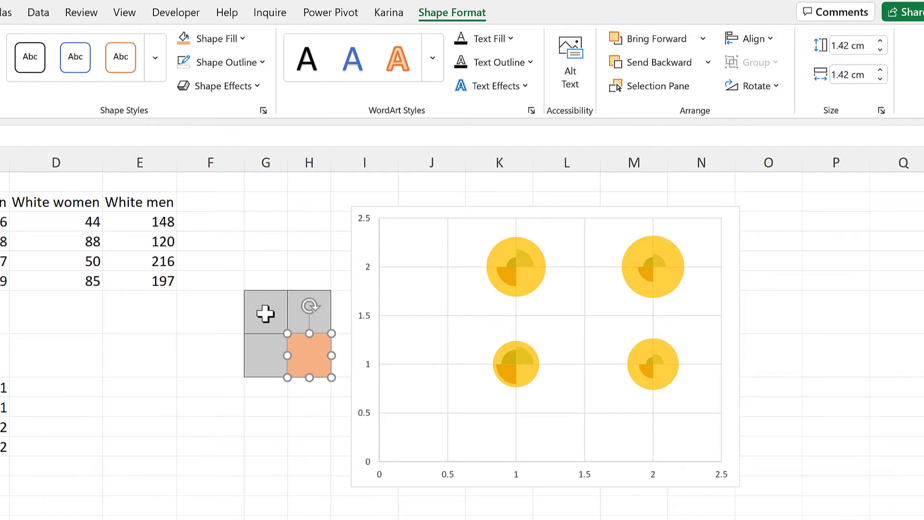
Copy the light orange square together with the large transparent square and paste them as the fill of the White men bubbles.
{"action": "left_click", "coordinate": [265, 295], "text": "ctrl"}
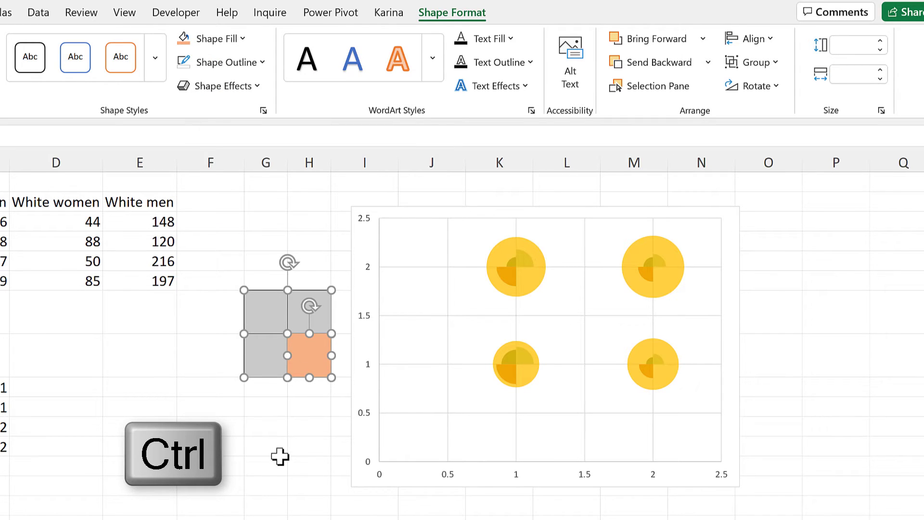
{"action": "key", "text": "ctrl+c"}
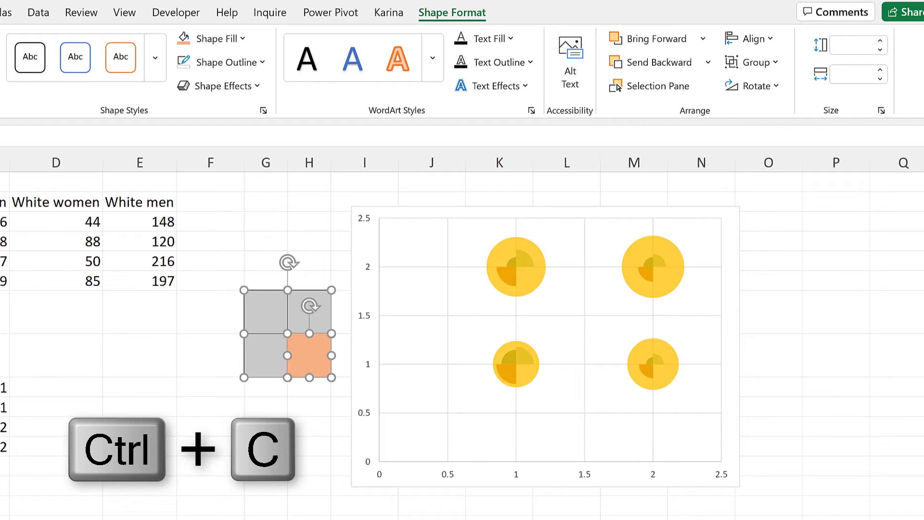
{"action": "left_click", "coordinate": [516, 248]}
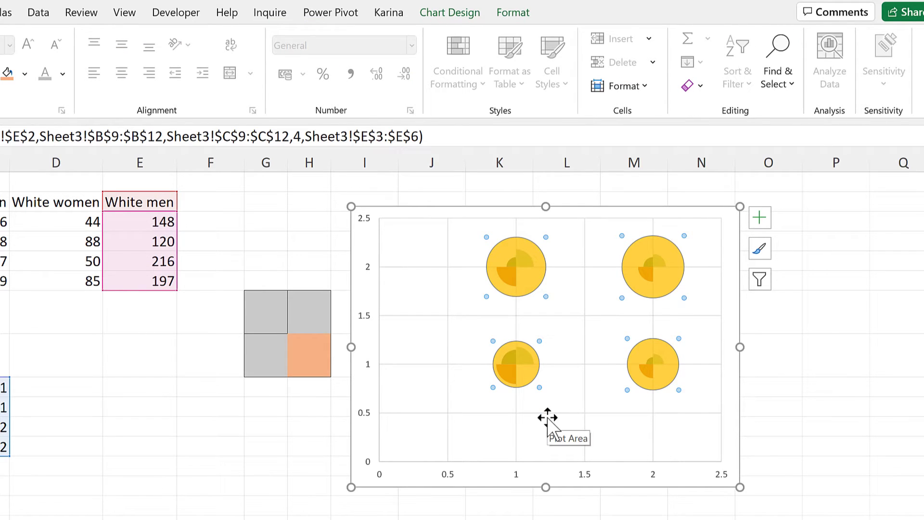
{"action": "key", "text": "ctrl+v"}
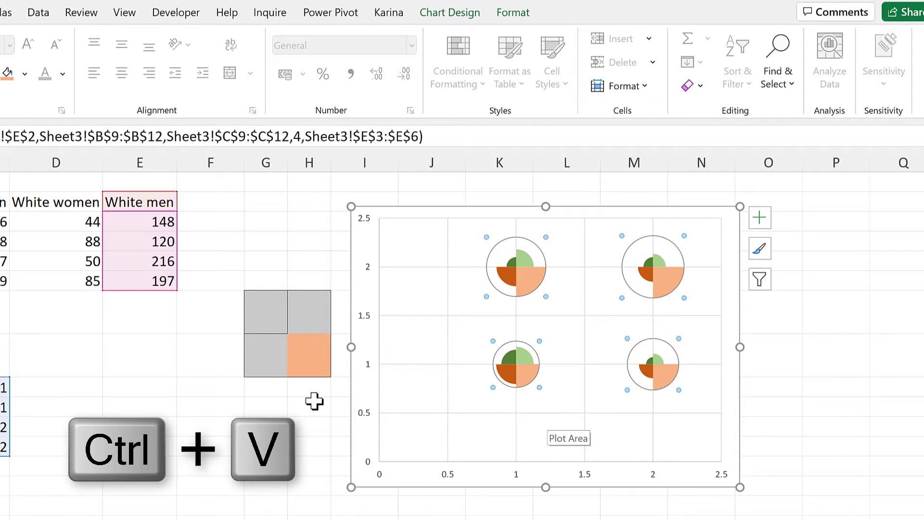
{"action": "left_click", "coordinate": [293, 400]}
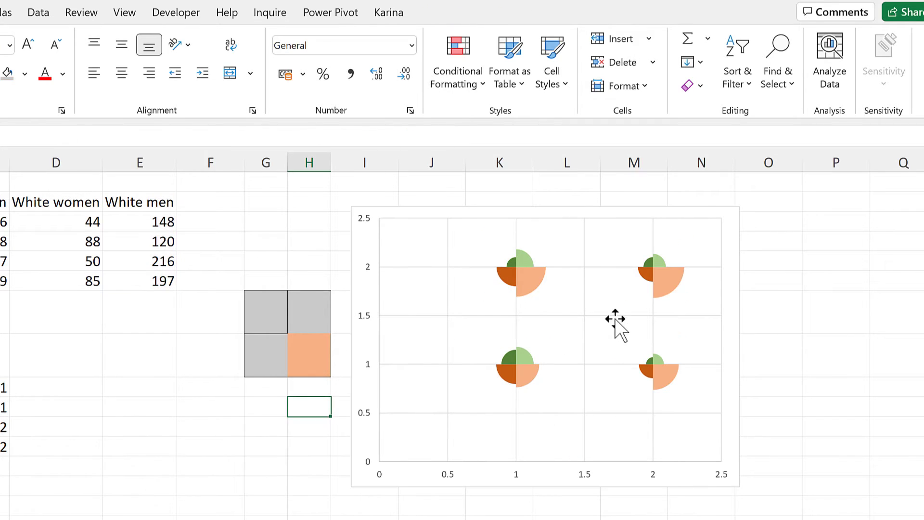
Delete the vertical and horizontal gridlines from the bubble chart.
{"action": "left_click", "coordinate": [447, 308]}
{"action": "key", "text": "Delete"}
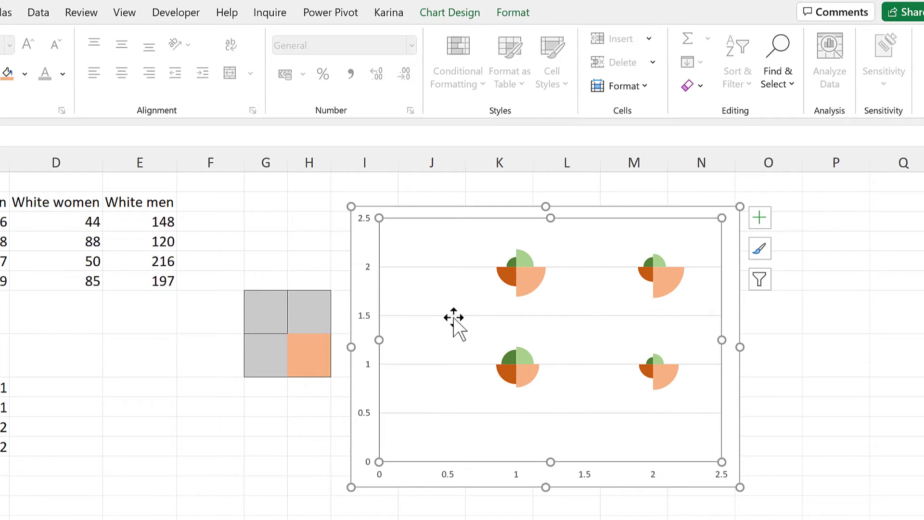
Scale the bubble size of the White men series to 250.
{"action": "left_click", "coordinate": [524, 266]}
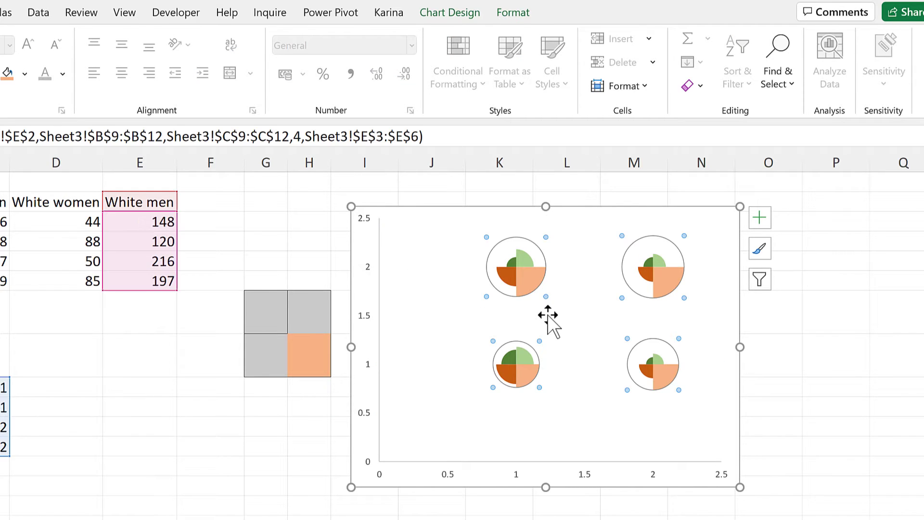
{"action": "key", "text": "ctrl+1"}
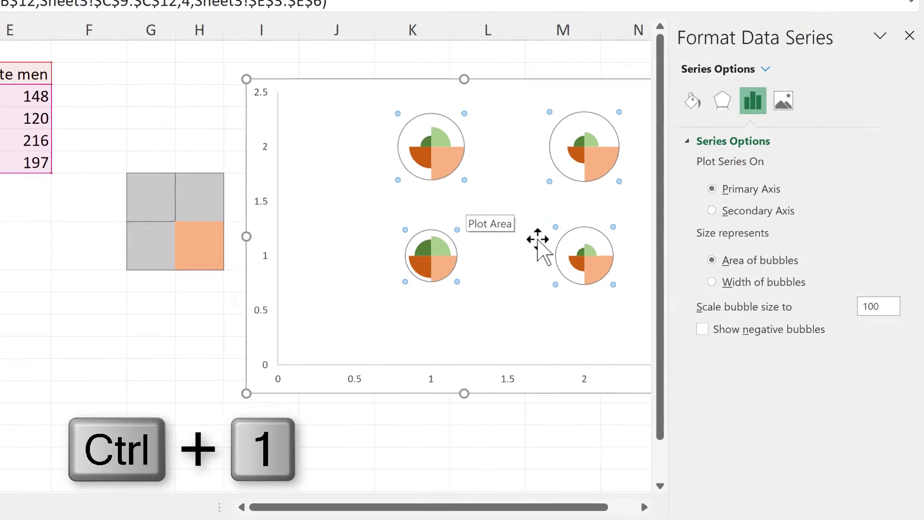
{"action": "left_click", "coordinate": [638, 499]}
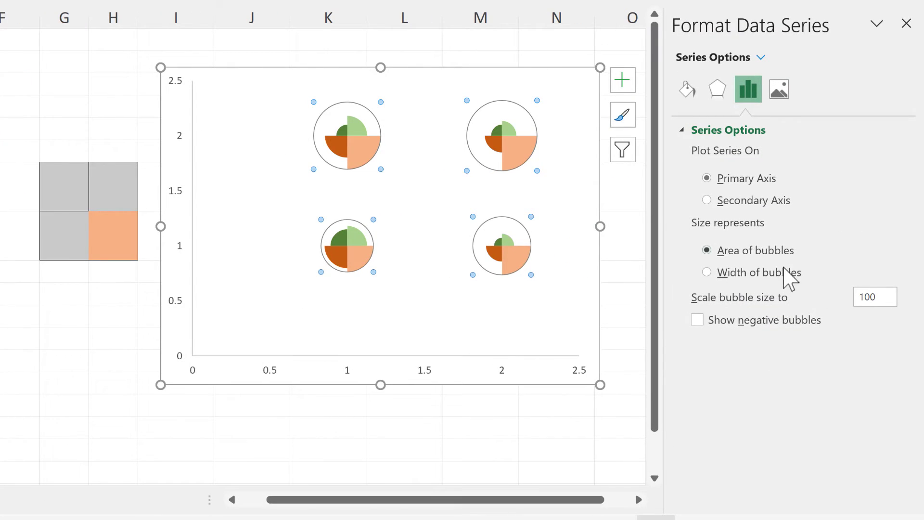
{"action": "double_click", "coordinate": [871, 296]}
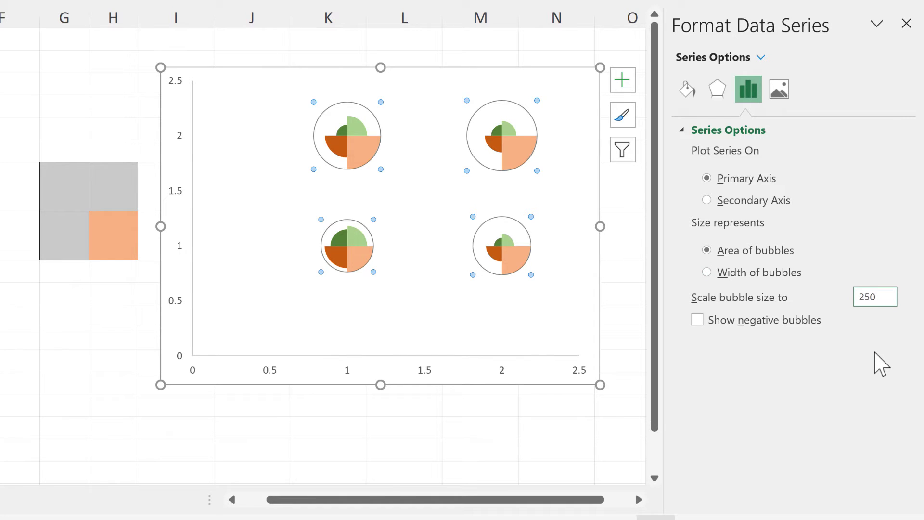
{"action": "key", "text": "Return"}
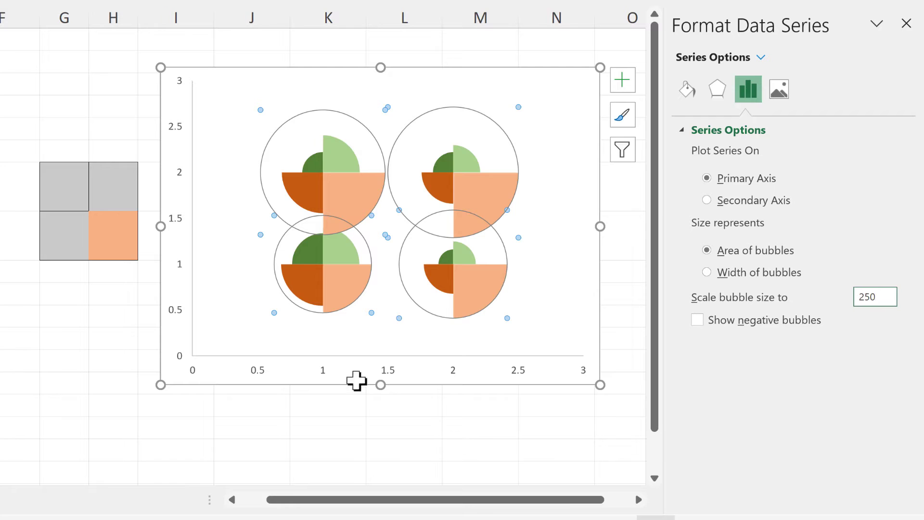
Set the horizontal axis bounds to a minimum of 0.5 and a maximum of 2.5.
{"action": "left_click", "coordinate": [323, 381]}
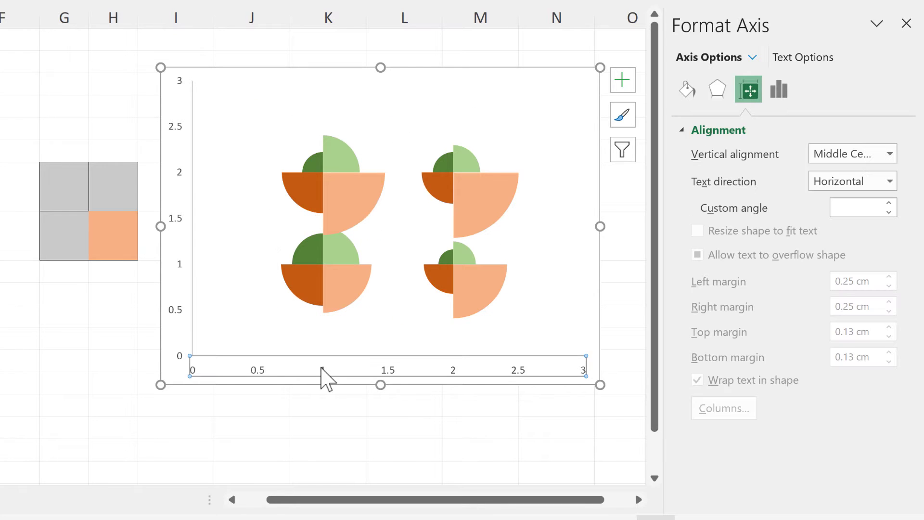
{"action": "left_click", "coordinate": [778, 89]}
{"action": "left_click", "coordinate": [818, 175]}
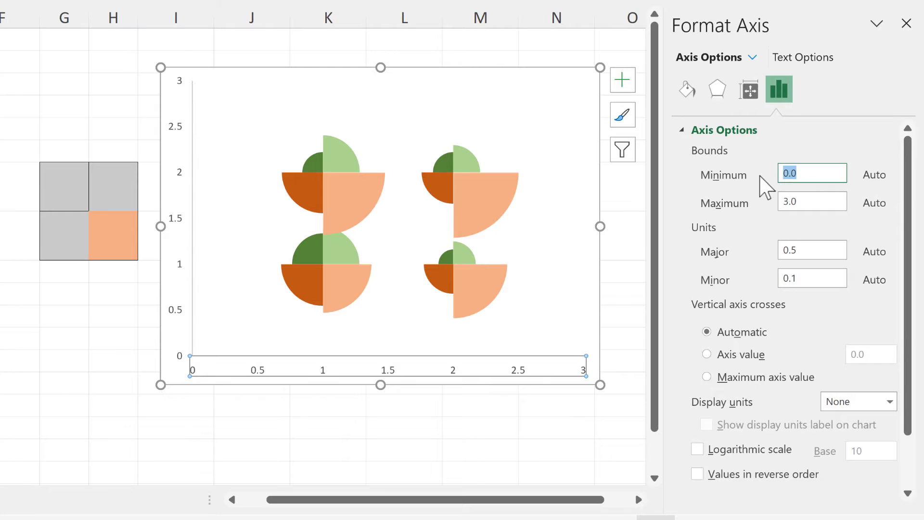
{"action": "key", "text": "Return"}
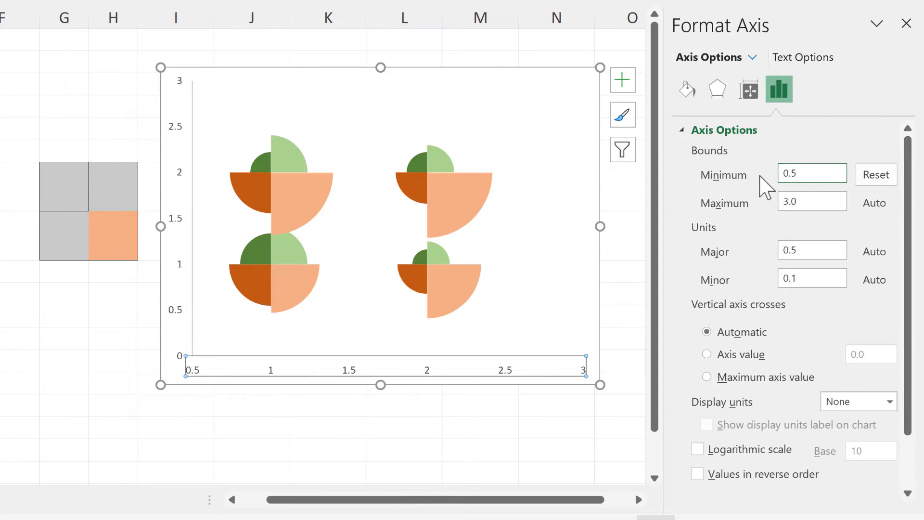
{"action": "left_click", "coordinate": [782, 206]}
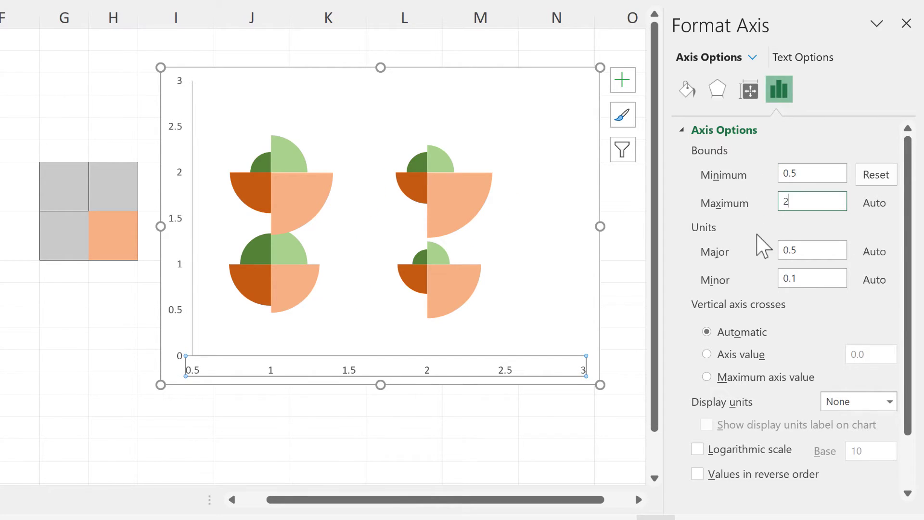
{"action": "type", "text": "2.5"}
{"action": "key", "text": "Return"}
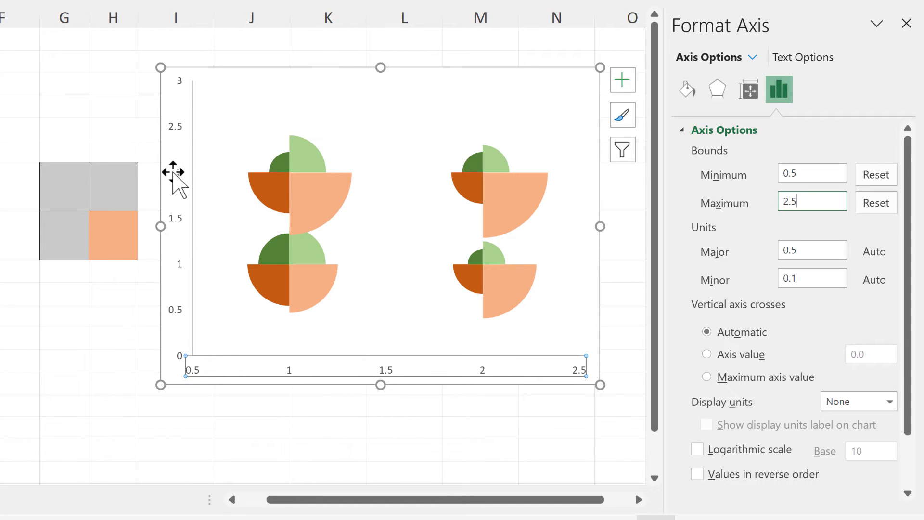
Select the chart's vertical axis and open its minimum bound for editing.
{"action": "left_click", "coordinate": [179, 172]}
{"action": "left_click", "coordinate": [780, 173]}
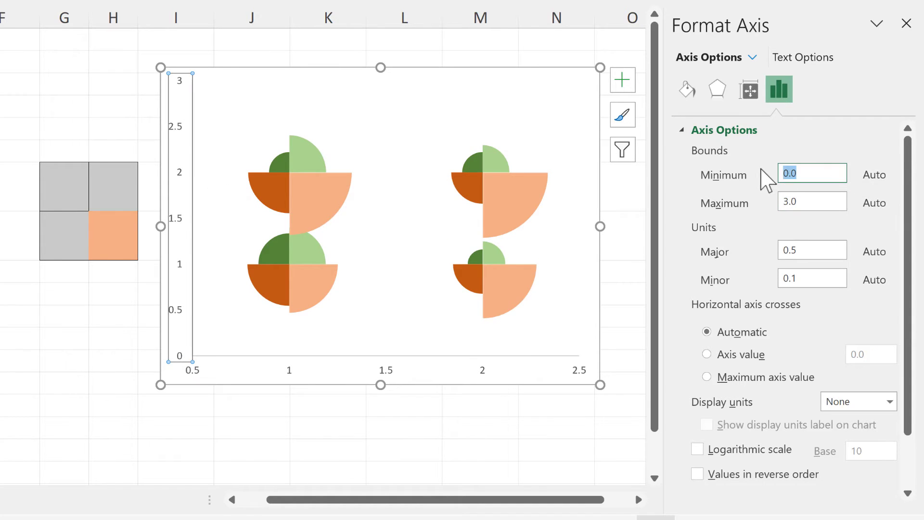
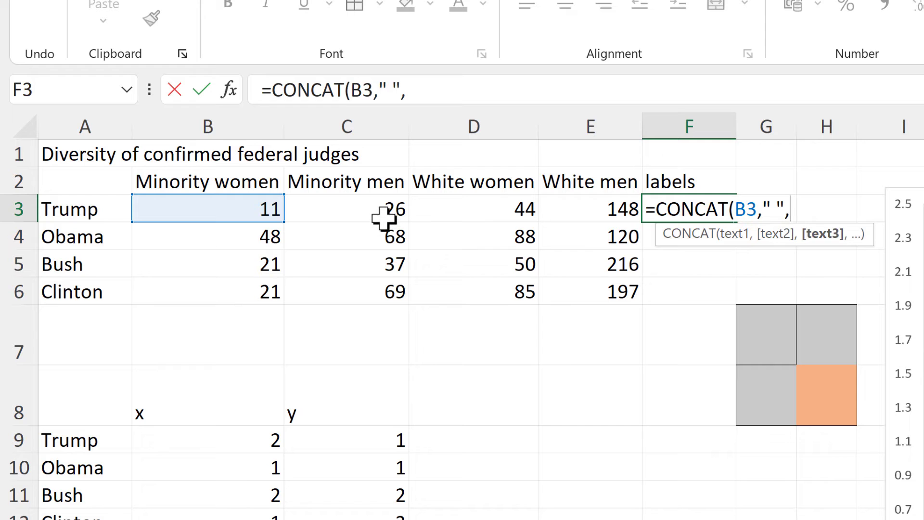
Complete the CONCAT formula in F3 after B3 and the space with C3, a line break, D3, a space and E3.
{"action": "type", "text": ","}
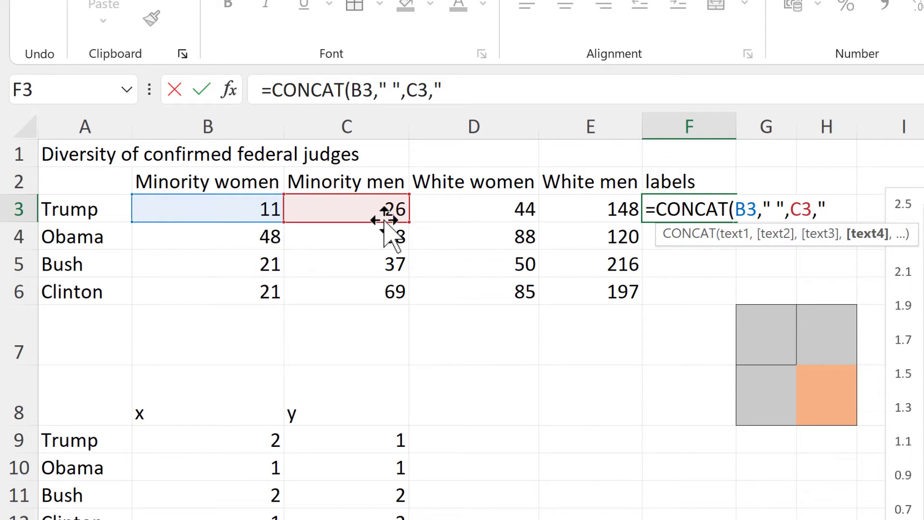
{"action": "type", "text": "\""}
{"action": "key", "text": "alt+Return"}
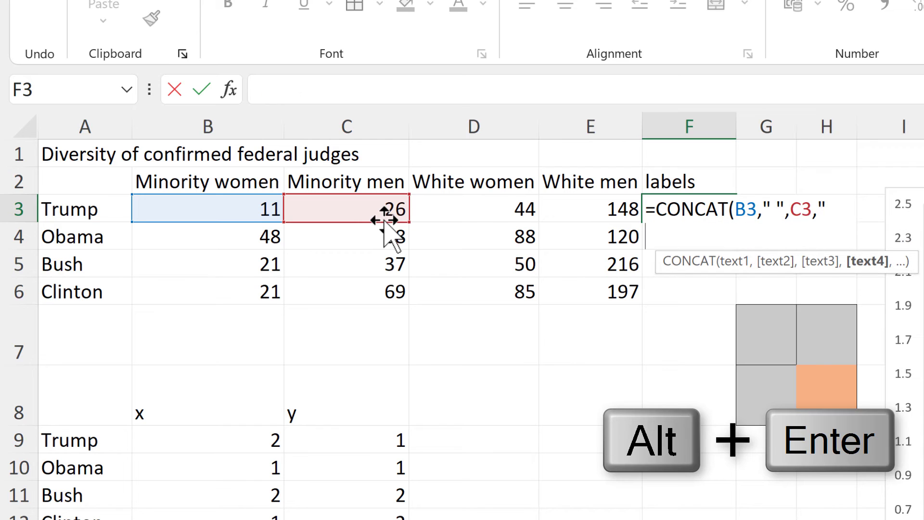
{"action": "type", "text": "\","}
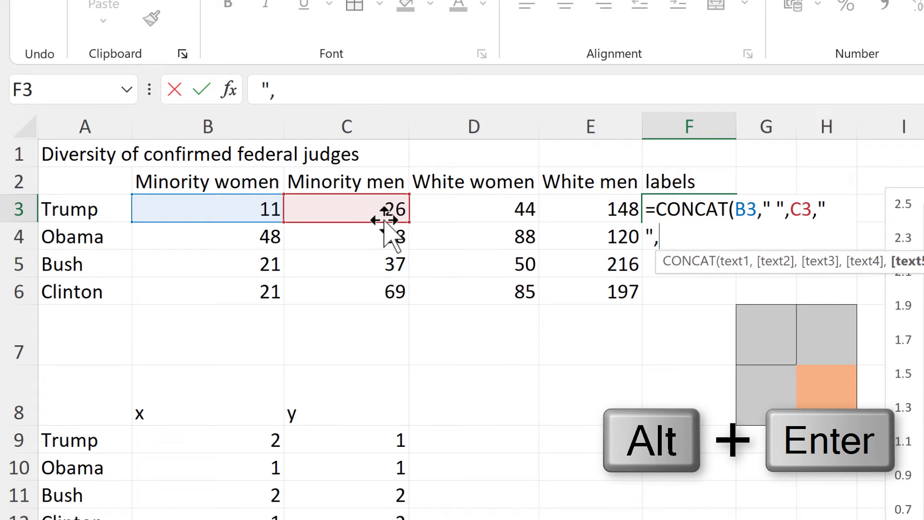
{"action": "left_click", "coordinate": [455, 210]}
{"action": "type", "text": ","}
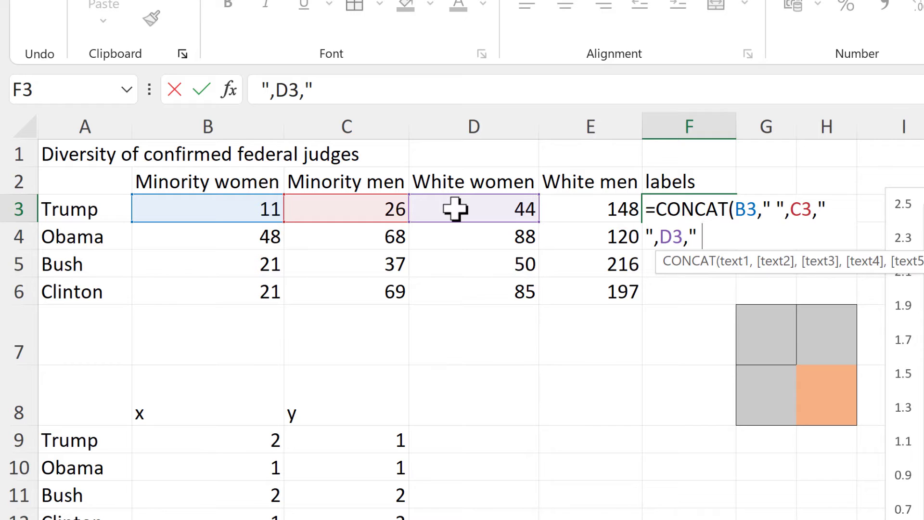
{"action": "type", "text": "\" \","}
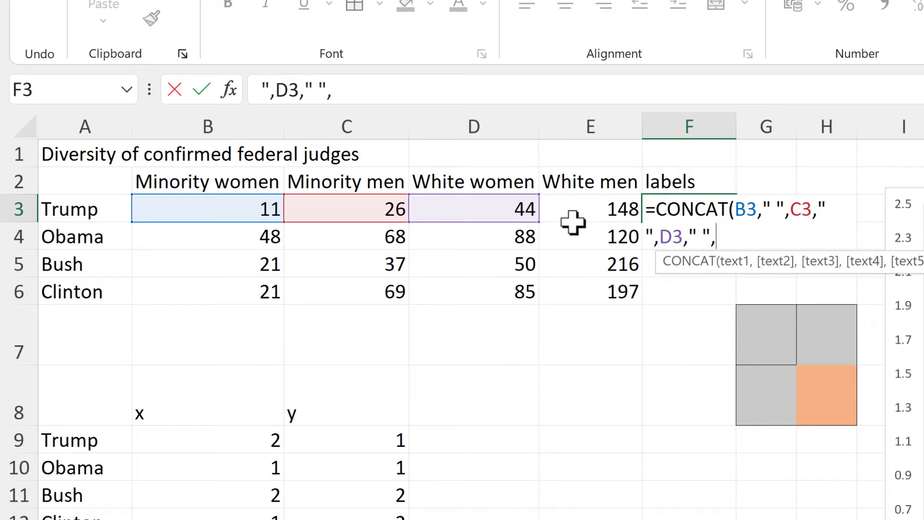
{"action": "left_click", "coordinate": [573, 212]}
{"action": "key", "text": "Return"}
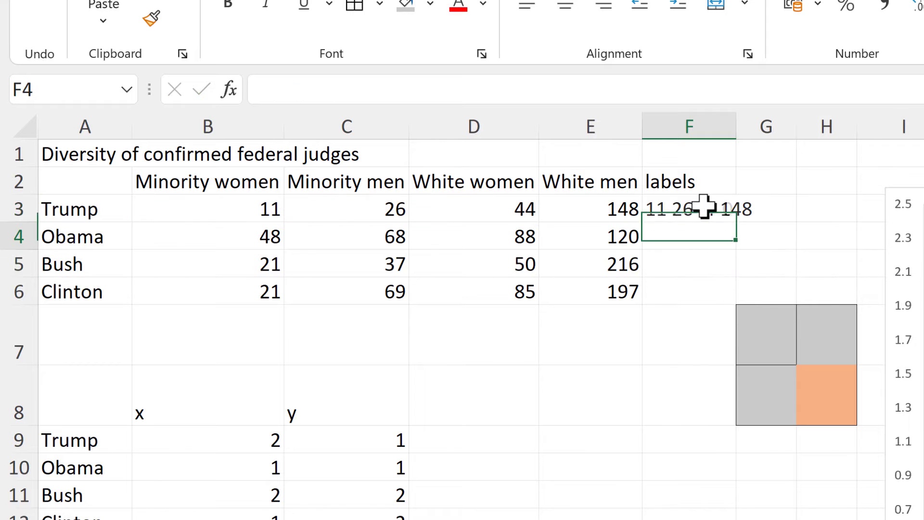
Fill the label formula from F3 down to F6.
{"action": "left_click", "coordinate": [732, 208]}
{"action": "left_click_drag", "start_coordinate": [736, 222], "coordinate": [740, 301]}
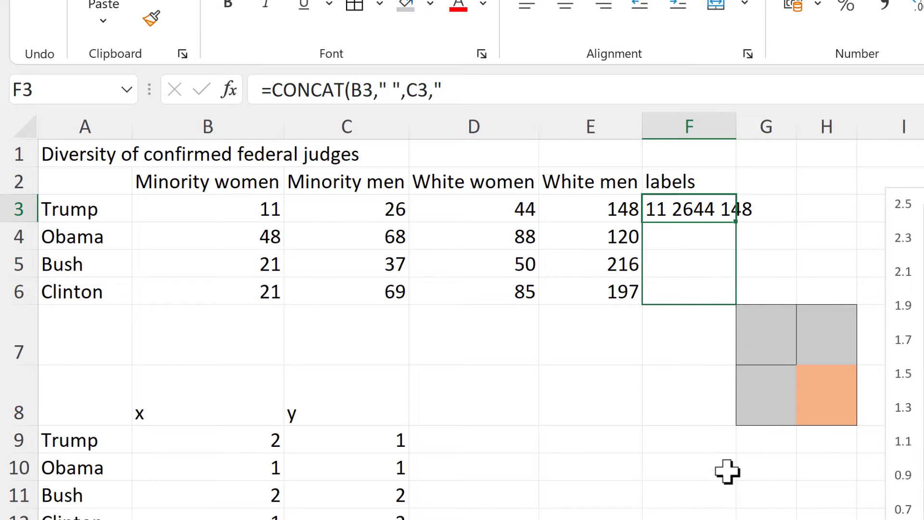
{"action": "left_click", "coordinate": [712, 495]}
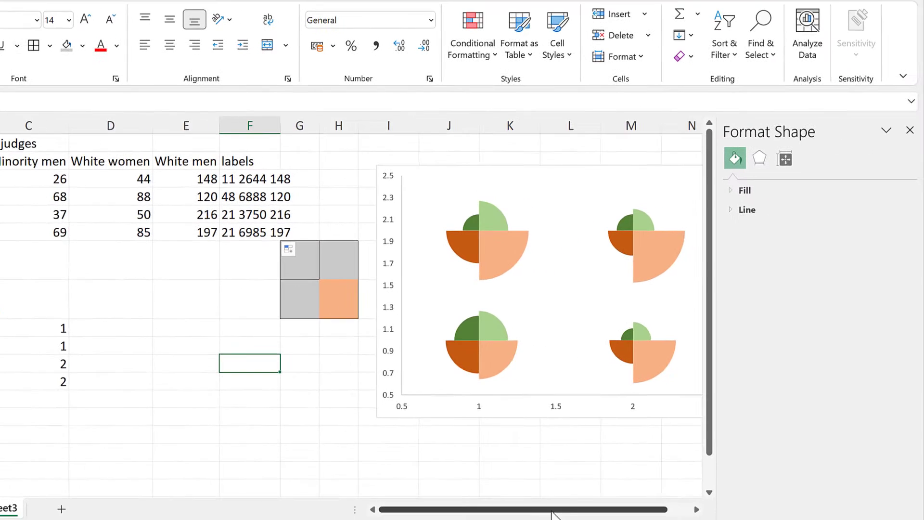
Add data labels to the White men bubble series.
{"action": "left_click_drag", "start_coordinate": [552, 511], "coordinate": [582, 509]}
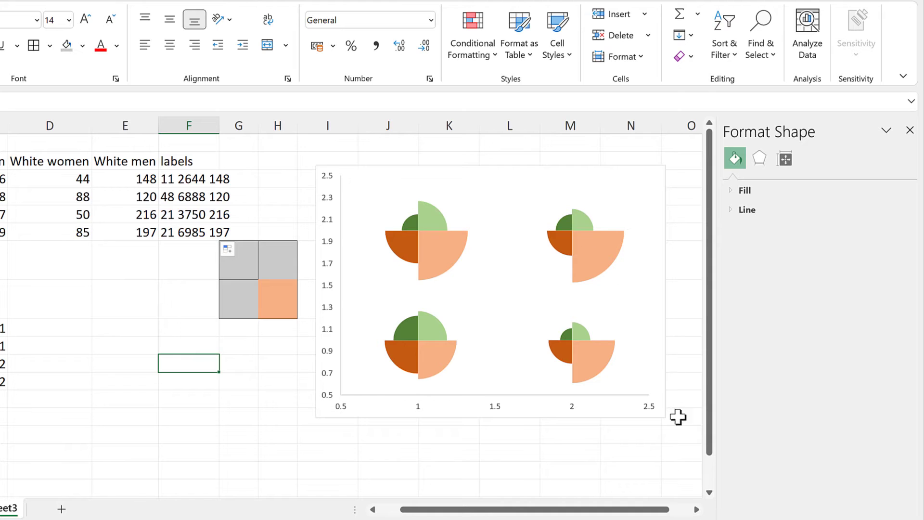
{"action": "left_click", "coordinate": [696, 509]}
{"action": "left_click", "coordinate": [485, 221]}
{"action": "left_click", "coordinate": [589, 175]}
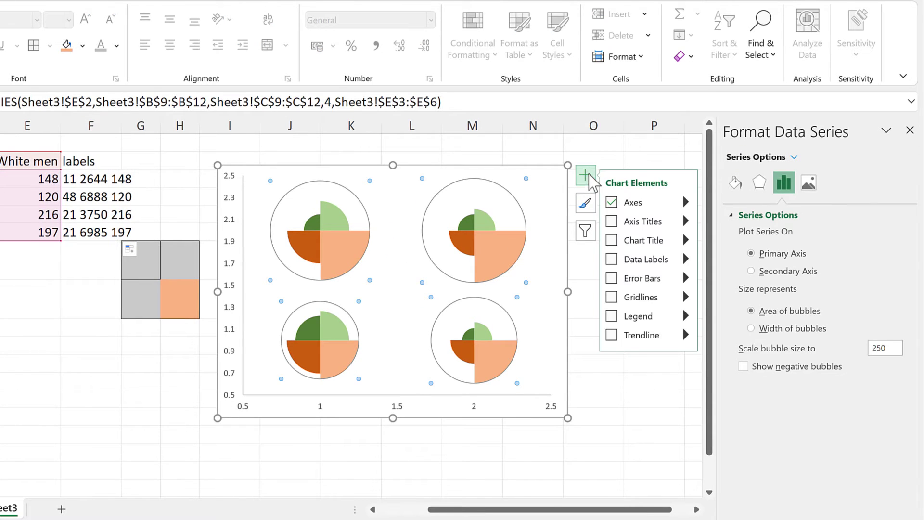
{"action": "left_click", "coordinate": [611, 259]}
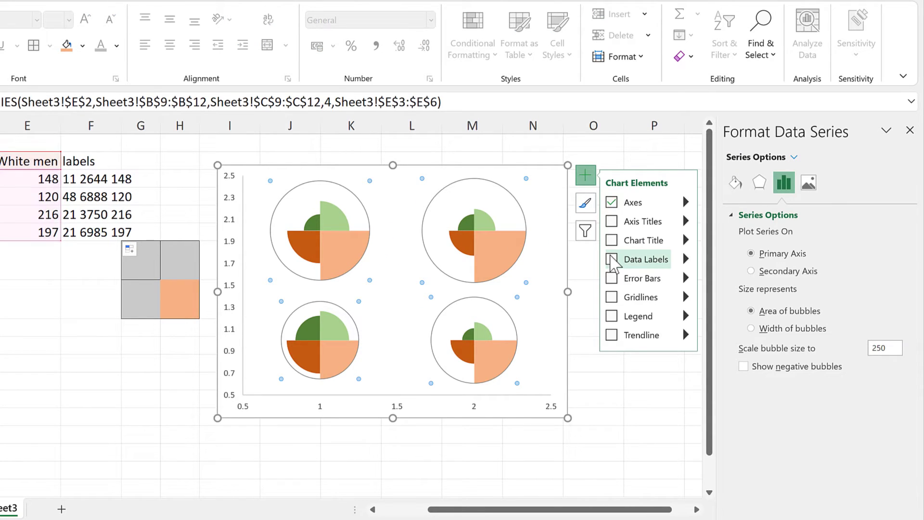
{"action": "left_click", "coordinate": [629, 422]}
Make the data labels show the values from cells F3:F6 instead of the Y value.
{"action": "left_click", "coordinate": [476, 230]}
{"action": "left_click", "coordinate": [475, 229]}
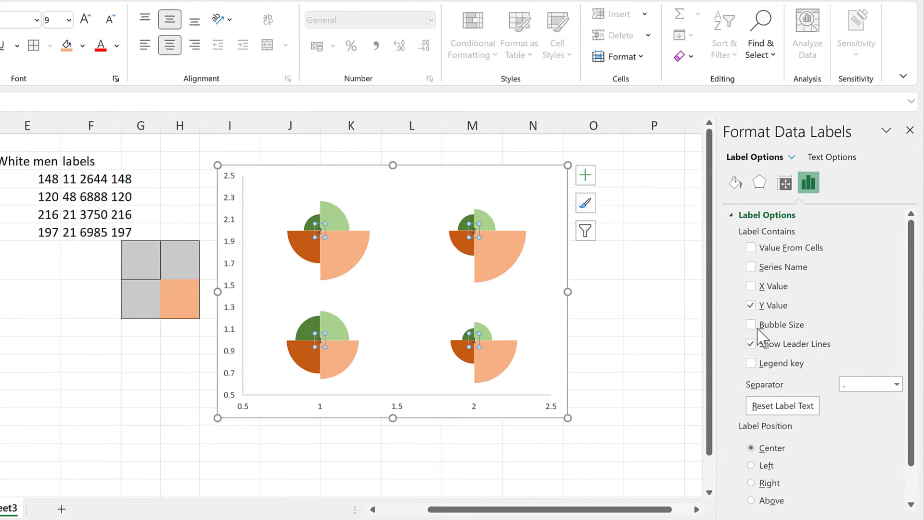
{"action": "left_click", "coordinate": [751, 250]}
{"action": "left_click_drag", "start_coordinate": [80, 177], "coordinate": [89, 232]}
{"action": "left_click", "coordinate": [444, 272]}
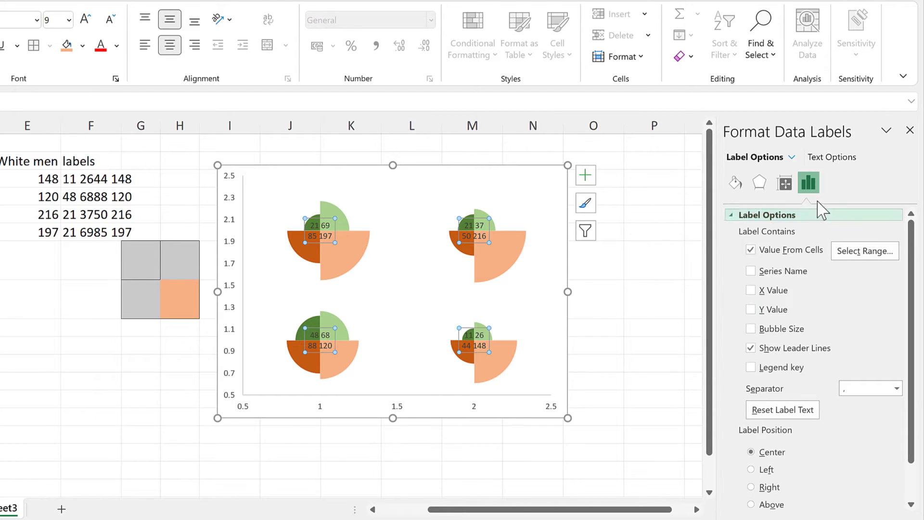
Change the text fill colour of the data labels to black.
{"action": "left_click", "coordinate": [831, 157]}
{"action": "left_click", "coordinate": [758, 215]}
{"action": "left_click", "coordinate": [890, 336]}
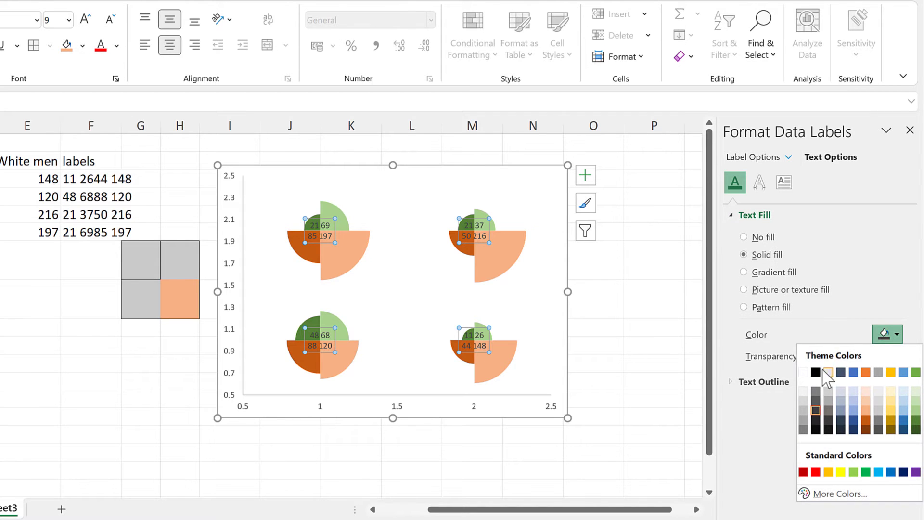
{"action": "left_click", "coordinate": [818, 374]}
{"action": "left_click", "coordinate": [409, 436]}
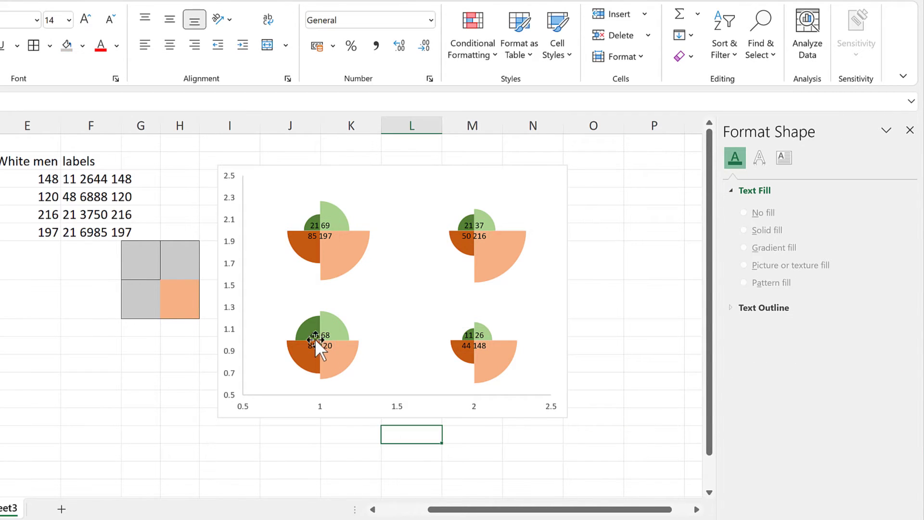
Add leading spaces after the line break in the F3 label formula and refill it down to F6.
{"action": "left_click_drag", "start_coordinate": [457, 510], "coordinate": [427, 511]}
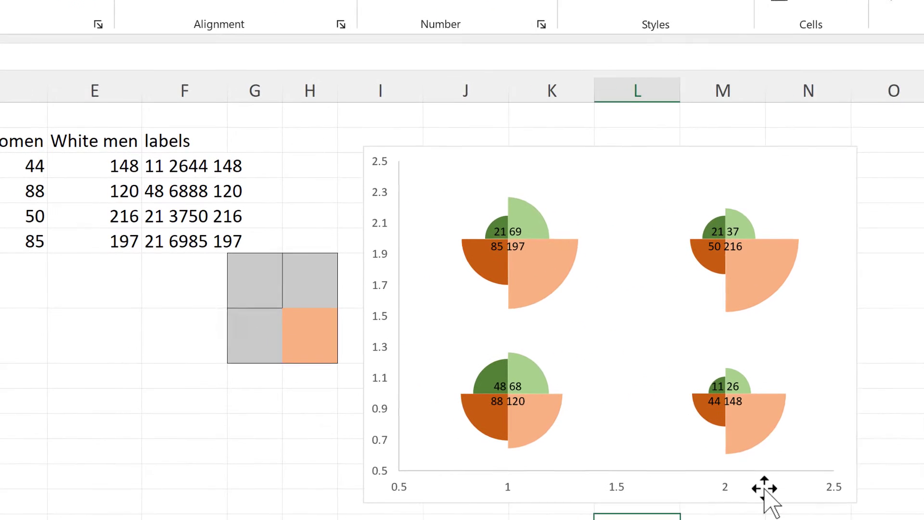
{"action": "left_click", "coordinate": [192, 181]}
{"action": "key", "text": "F2"}
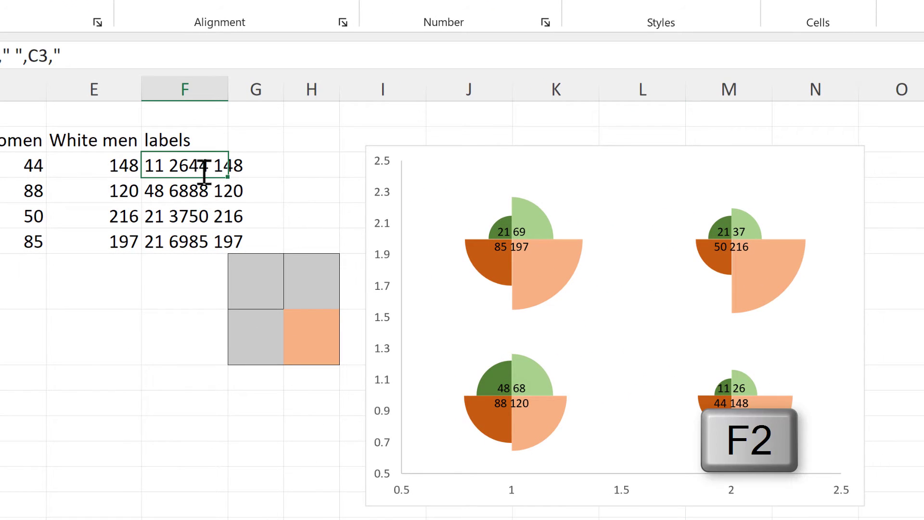
{"action": "left_click", "coordinate": [150, 189]}
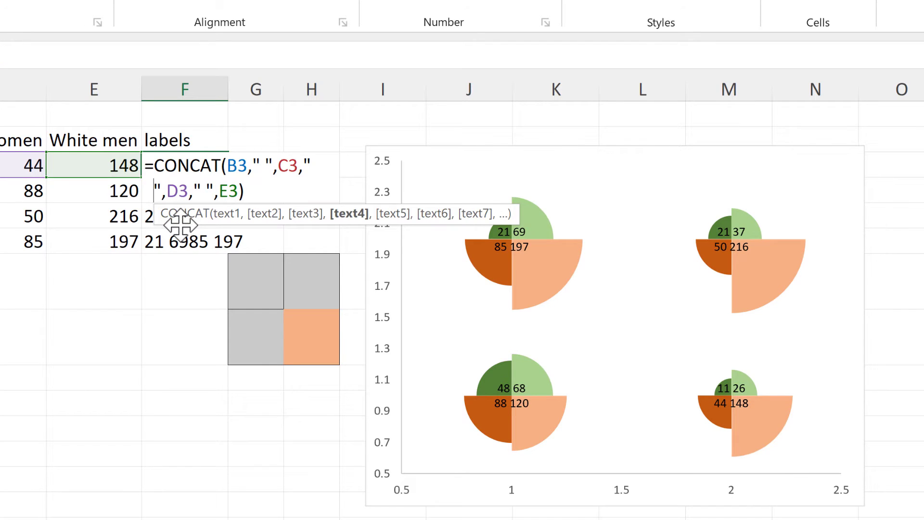
{"action": "key", "text": "Return"}
{"action": "left_click", "coordinate": [196, 167]}
{"action": "double_click", "coordinate": [228, 178]}
{"action": "left_click", "coordinate": [175, 340]}
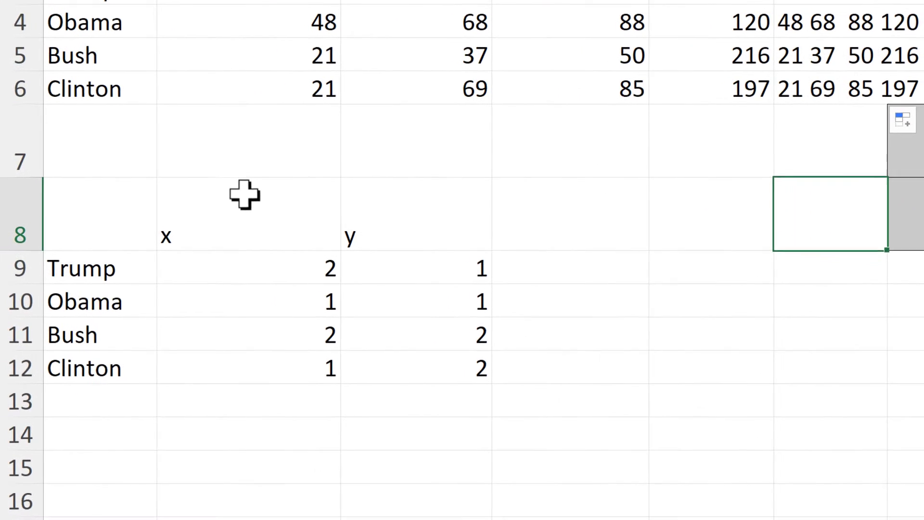
Enter the header "y-names" in cell D8, beside the y column.
{"action": "left_click_drag", "start_coordinate": [245, 195], "coordinate": [270, 371]}
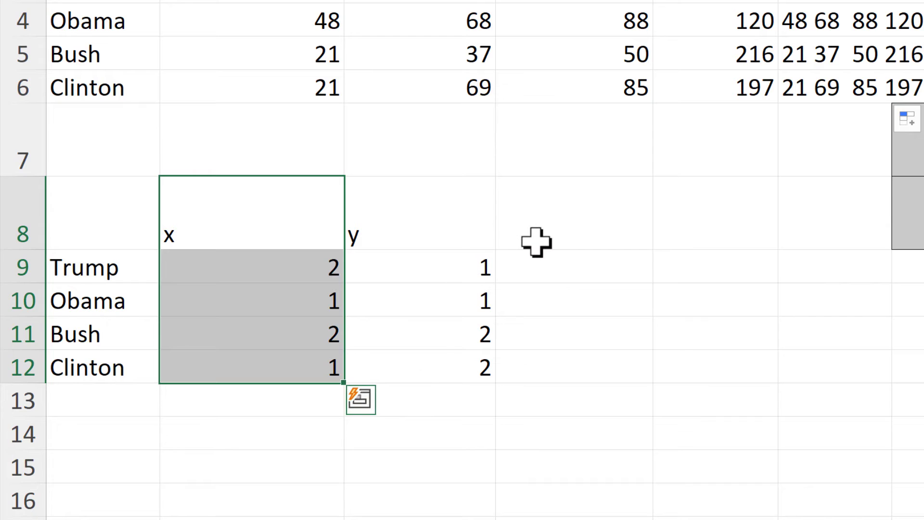
{"action": "left_click", "coordinate": [535, 242]}
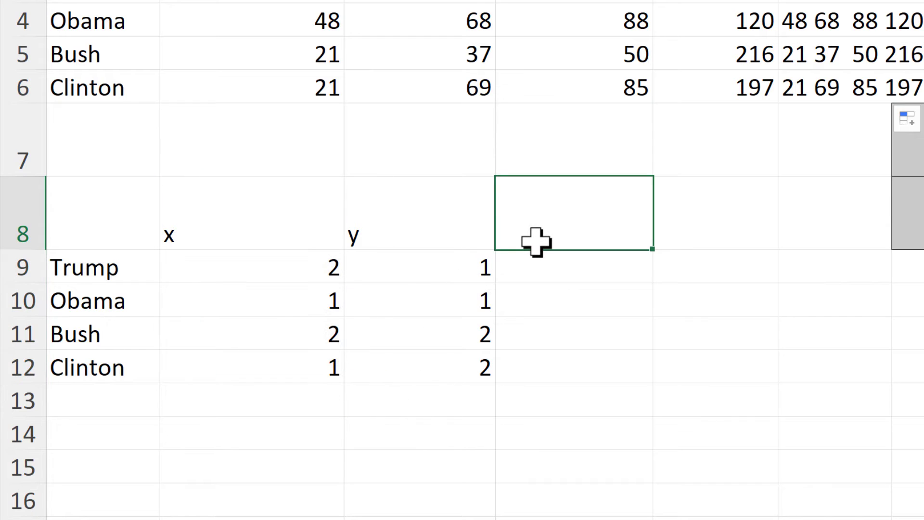
{"action": "type", "text": "y-num"}
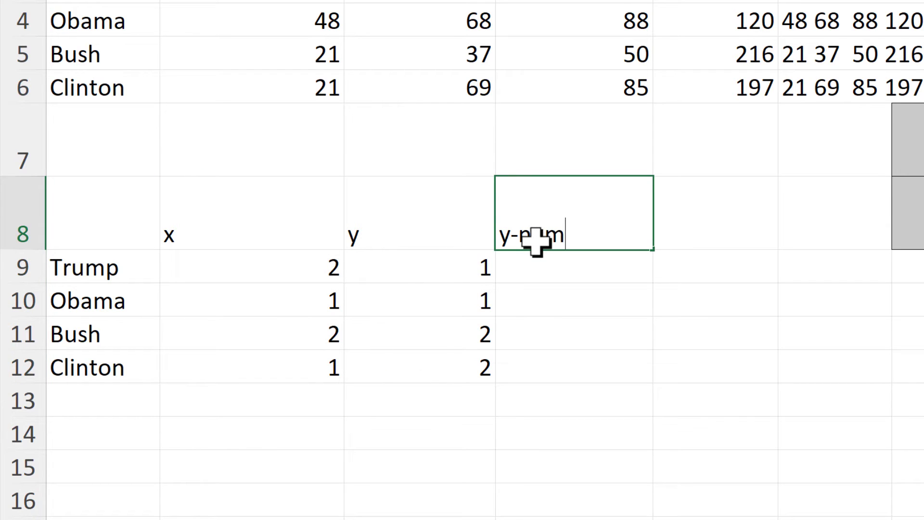
{"action": "key", "text": "Return"}
Copy the y values from C9:C12 into D9:D12 under the y-names header.
{"action": "left_click_drag", "start_coordinate": [446, 262], "coordinate": [443, 356]}
{"action": "key", "text": "ctrl+c"}
{"action": "mouse_move", "coordinate": [557, 279]}
{"action": "left_mouse_down"}
{"action": "mouse_move", "coordinate": [547, 295]}
{"action": "mouse_move", "coordinate": [568, 278]}
{"action": "left_mouse_up"}
{"action": "key", "text": "ctrl+v"}
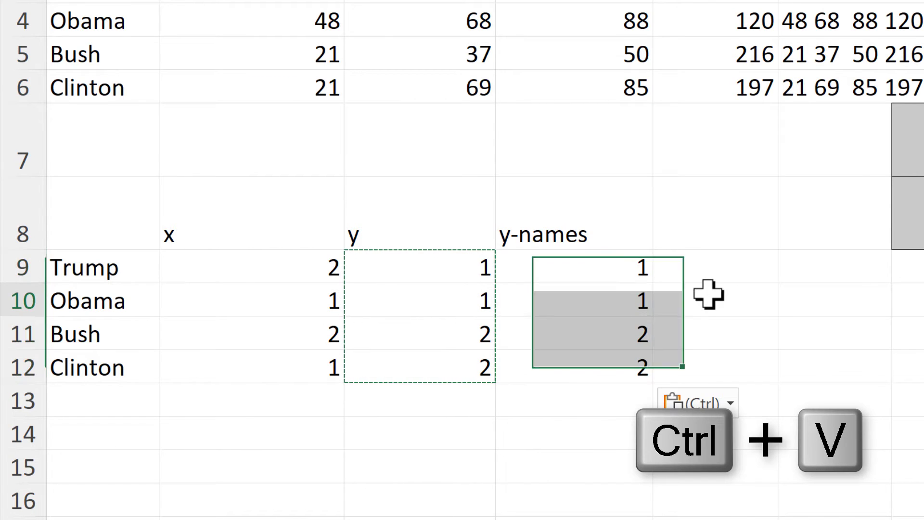
Add a "size" header in E8 beside y-names and fill the value 1 down E9:E12.
{"action": "left_click", "coordinate": [708, 294]}
{"action": "key", "text": "Escape"}
{"action": "left_click", "coordinate": [696, 207]}
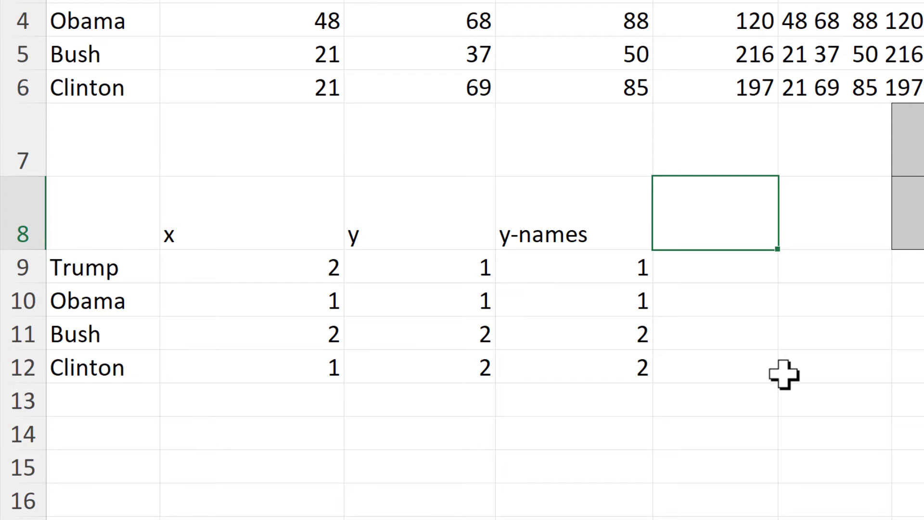
{"action": "type", "text": "size"}
{"action": "key", "text": "Return"}
{"action": "type", "text": "1"}
{"action": "key", "text": "Return"}
{"action": "left_click", "coordinate": [745, 359]}
{"action": "left_click", "coordinate": [746, 266]}
{"action": "left_click_drag", "start_coordinate": [777, 282], "coordinate": [782, 373]}
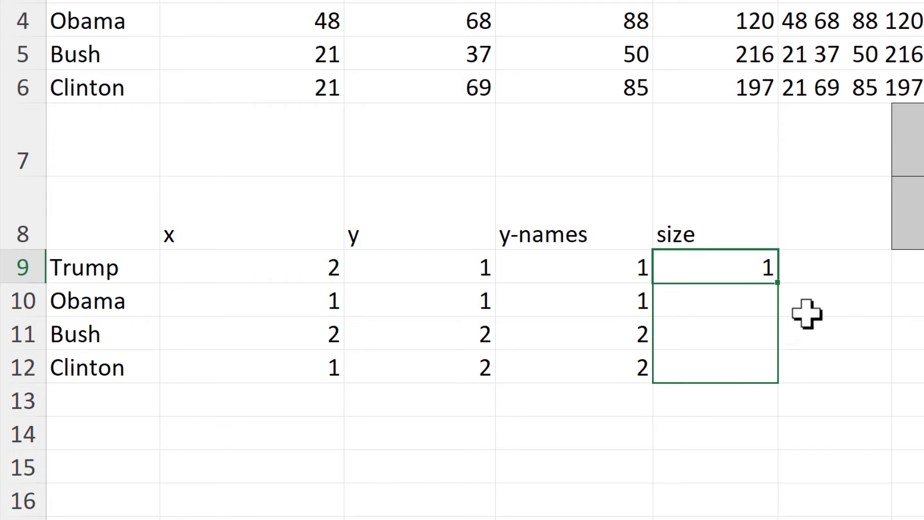
{"action": "left_click", "coordinate": [804, 298]}
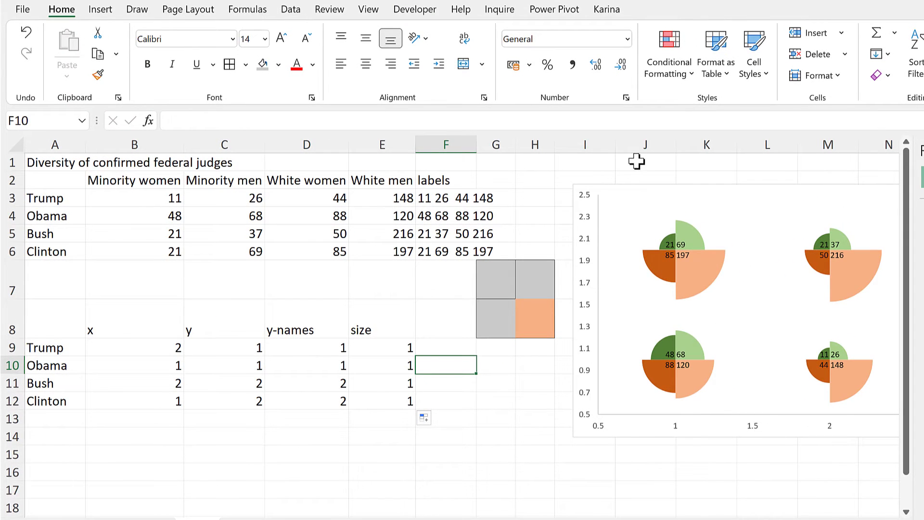
Add a series to the bubble chart, named from cell D8, with B9:B12 as its X values.
{"action": "left_click", "coordinate": [641, 189]}
{"action": "right_click", "coordinate": [647, 184]}
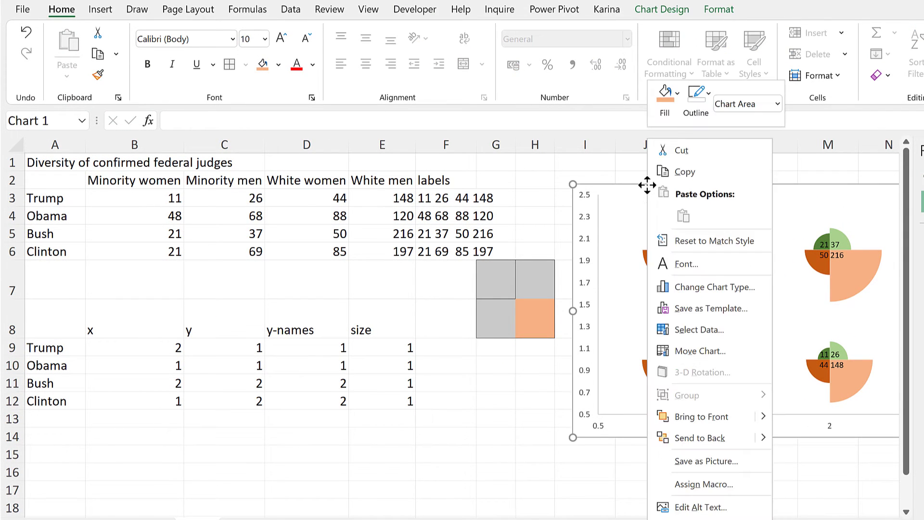
{"action": "left_click", "coordinate": [728, 334]}
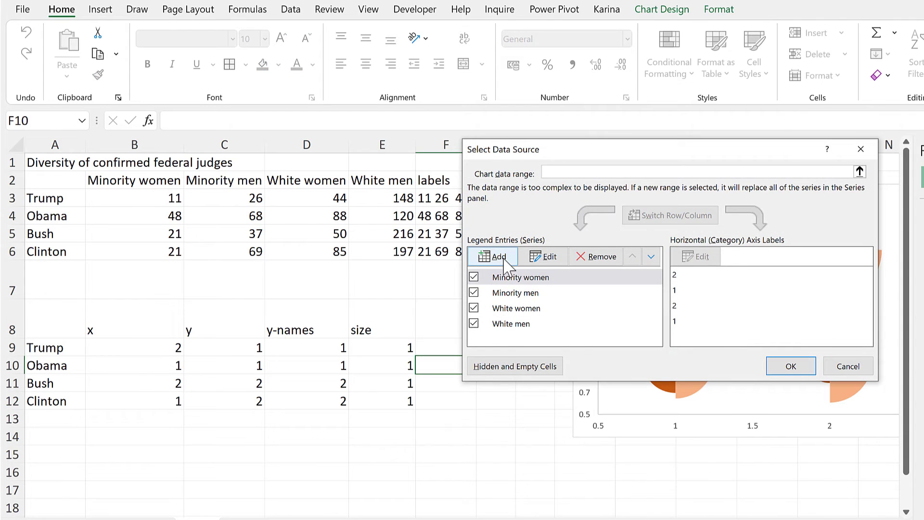
{"action": "left_click", "coordinate": [504, 260]}
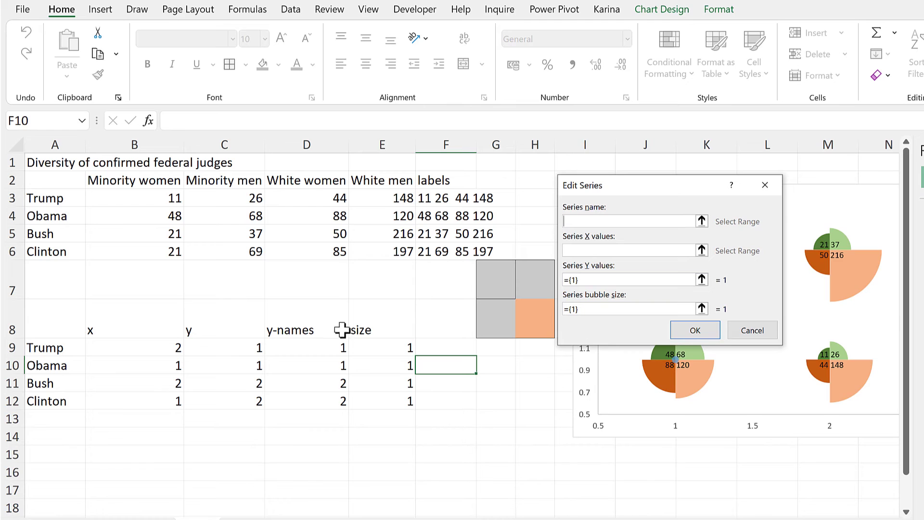
{"action": "left_click", "coordinate": [317, 327]}
{"action": "left_click", "coordinate": [592, 250]}
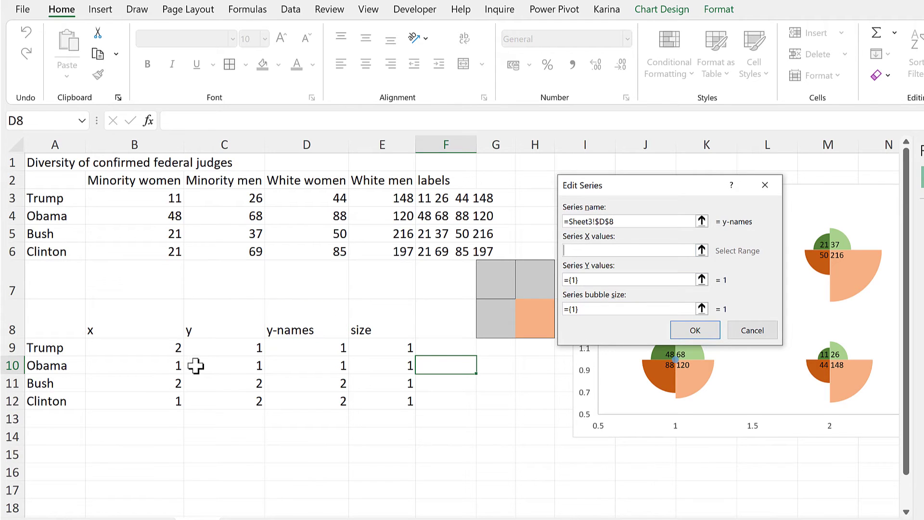
{"action": "left_click_drag", "start_coordinate": [153, 347], "coordinate": [155, 405]}
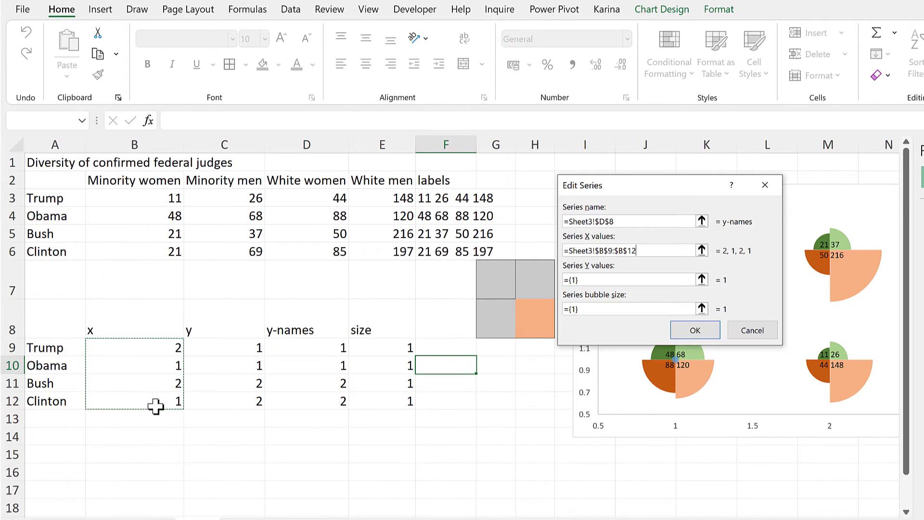
Set the new series' Y values to D9:D12 and its bubble sizes to E9:E12, and apply the data source changes.
{"action": "left_click_drag", "start_coordinate": [582, 279], "coordinate": [558, 284]}
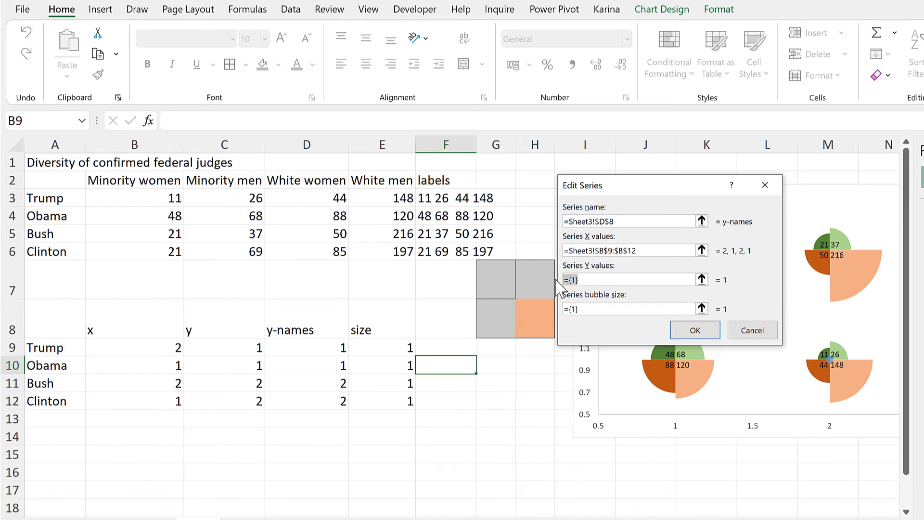
{"action": "left_click_drag", "start_coordinate": [319, 347], "coordinate": [319, 404]}
{"action": "left_click_drag", "start_coordinate": [576, 315], "coordinate": [540, 309]}
{"action": "left_click_drag", "start_coordinate": [384, 342], "coordinate": [396, 395]}
{"action": "left_click", "coordinate": [683, 332]}
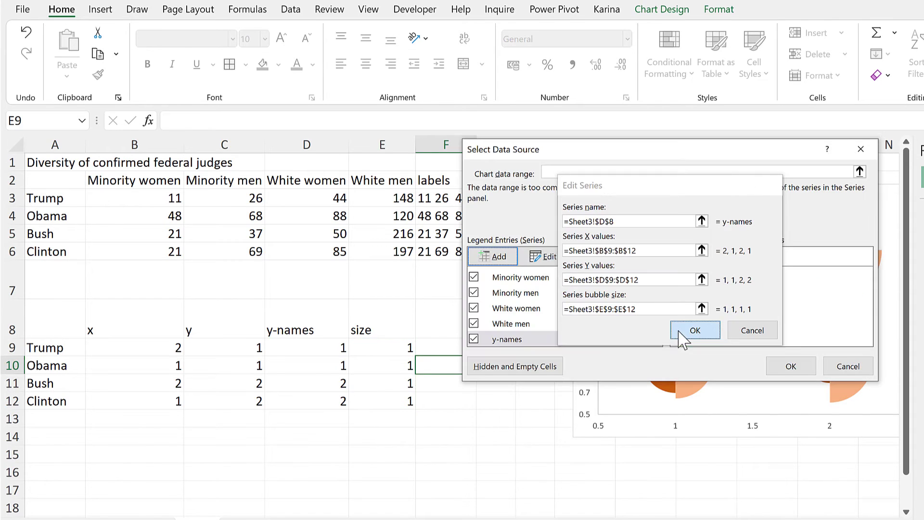
{"action": "left_click", "coordinate": [790, 366]}
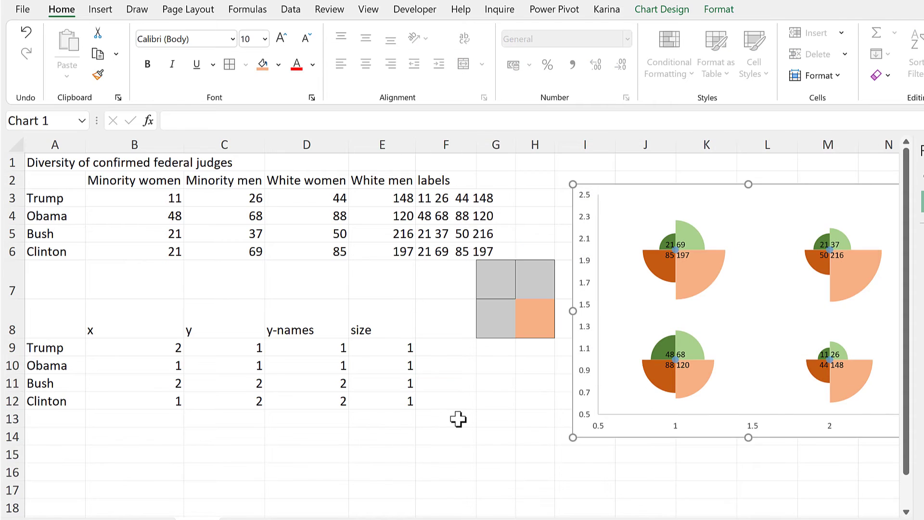
{"action": "left_click", "coordinate": [417, 422]}
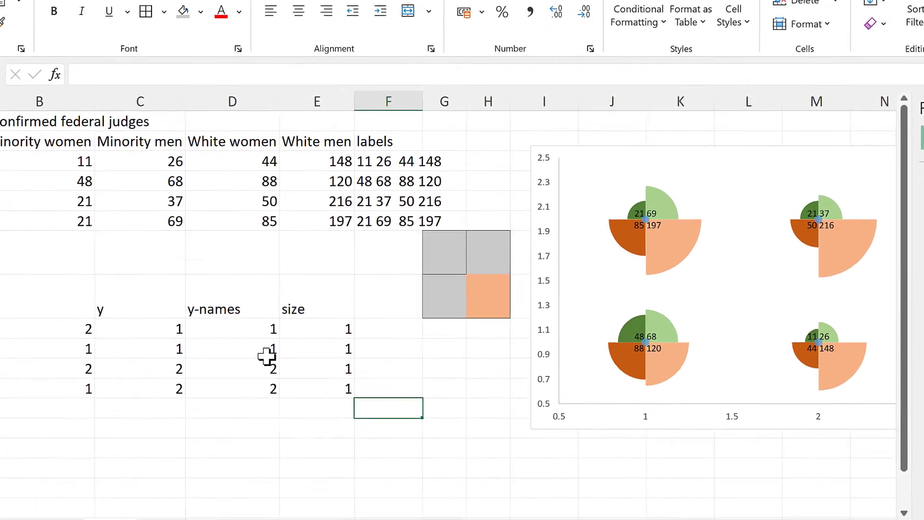
Change the y-names values in D9:D12 to 1.35, 1.35, 2.35 and 2.35.
{"action": "left_click", "coordinate": [339, 352]}
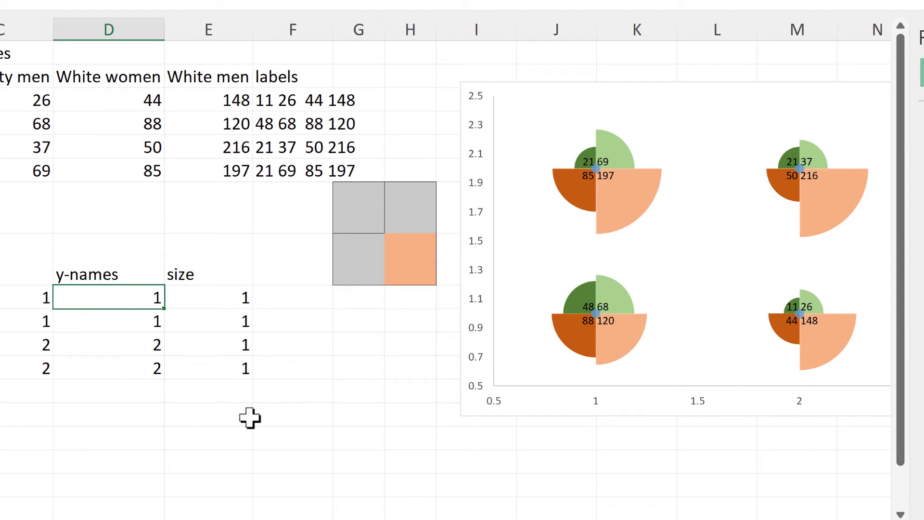
{"action": "key", "text": "Return"}
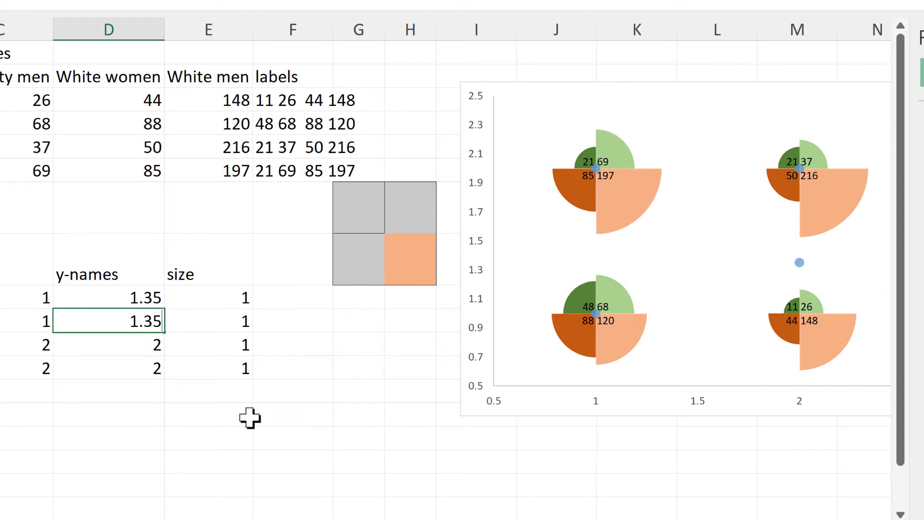
{"action": "key", "text": "Return"}
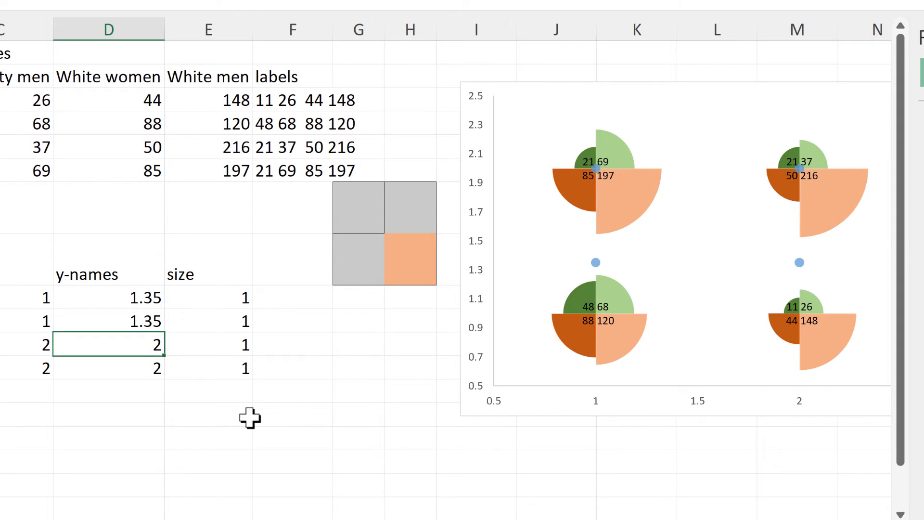
{"action": "key", "text": "Return"}
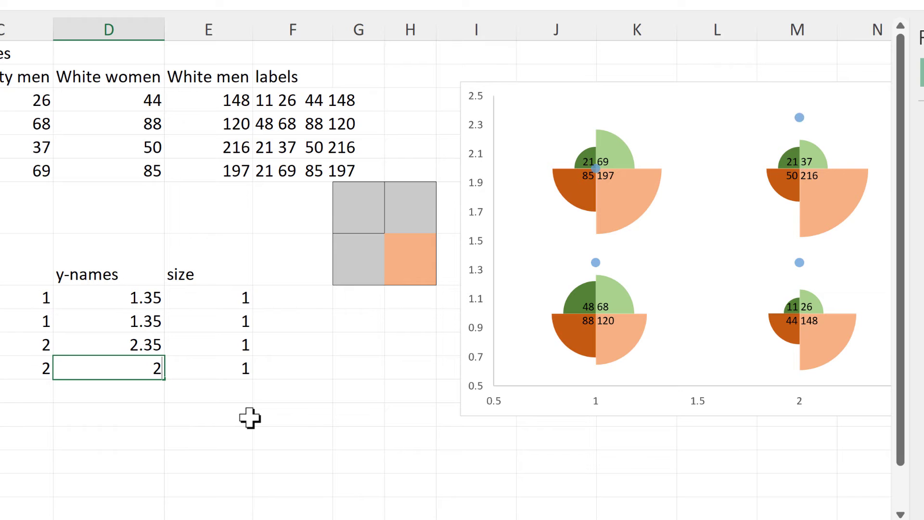
{"action": "key", "text": "Return"}
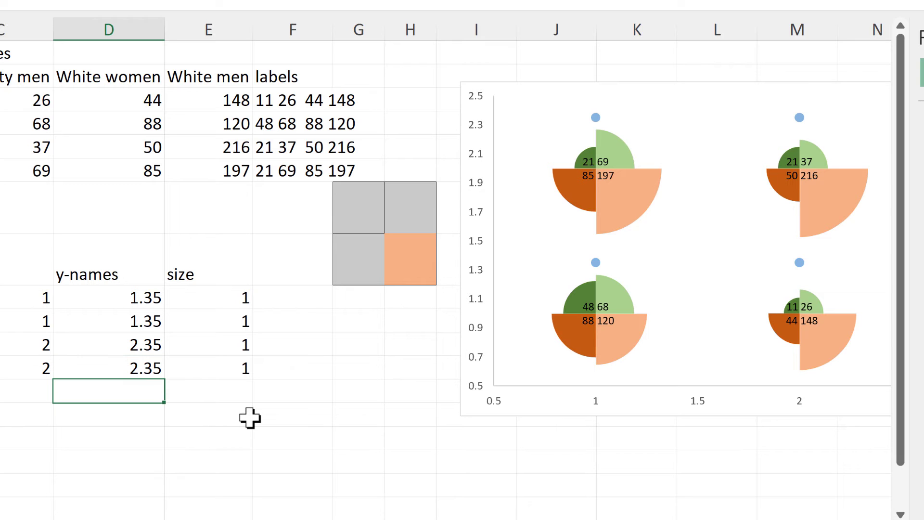
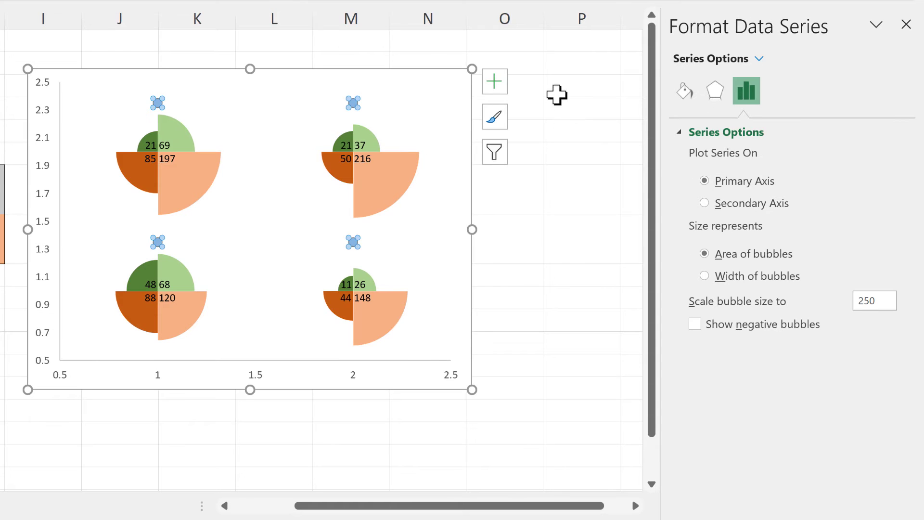
Add data labels to the y-names series that show only the president names from cells A9:A12, without the Y value.
{"action": "left_click", "coordinate": [503, 83]}
{"action": "left_click", "coordinate": [528, 188]}
{"action": "left_click", "coordinate": [563, 369]}
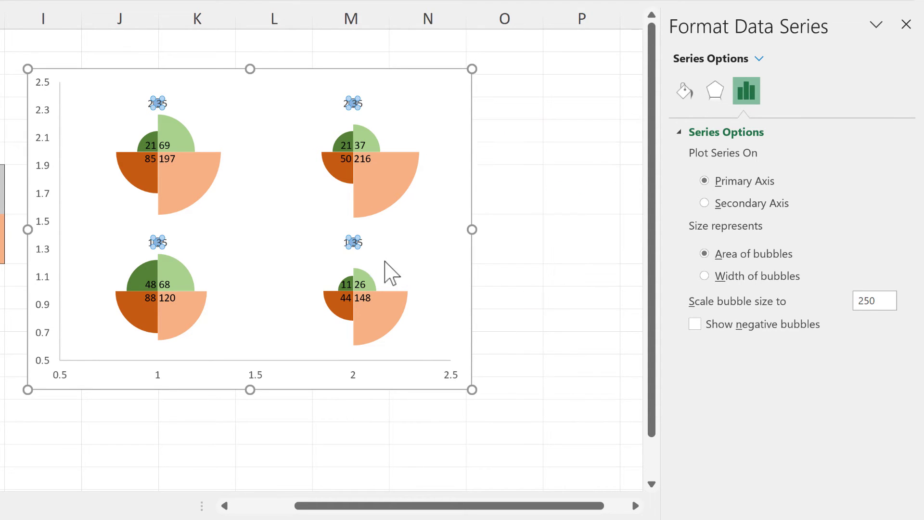
{"action": "left_click", "coordinate": [353, 242]}
{"action": "left_click", "coordinate": [704, 173]}
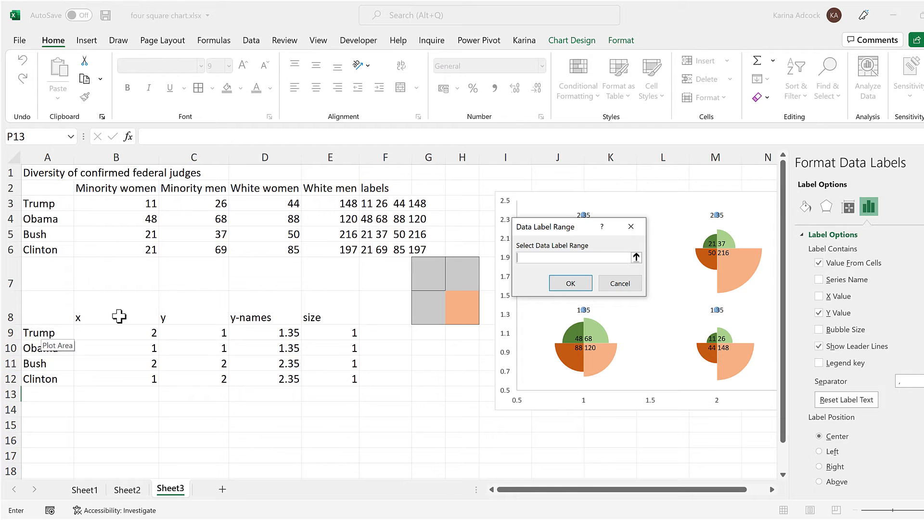
{"action": "left_click_drag", "start_coordinate": [39, 335], "coordinate": [43, 379]}
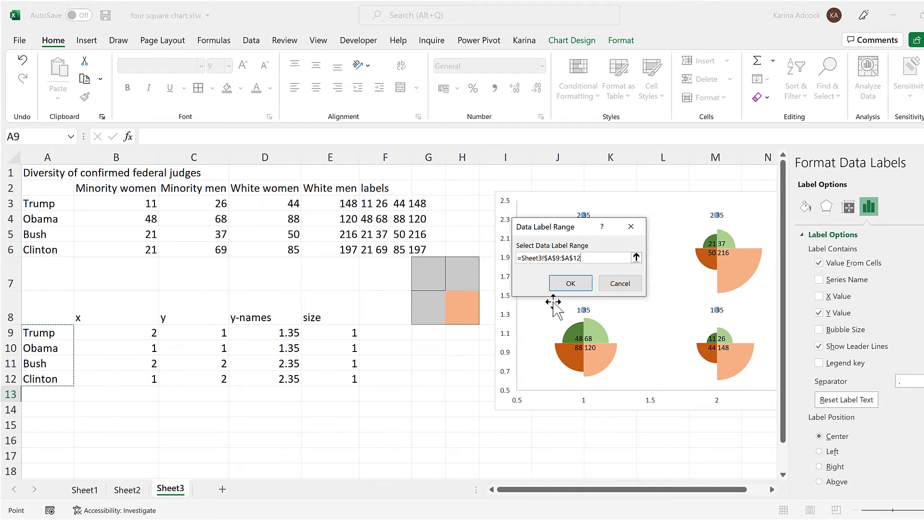
{"action": "left_click", "coordinate": [567, 284]}
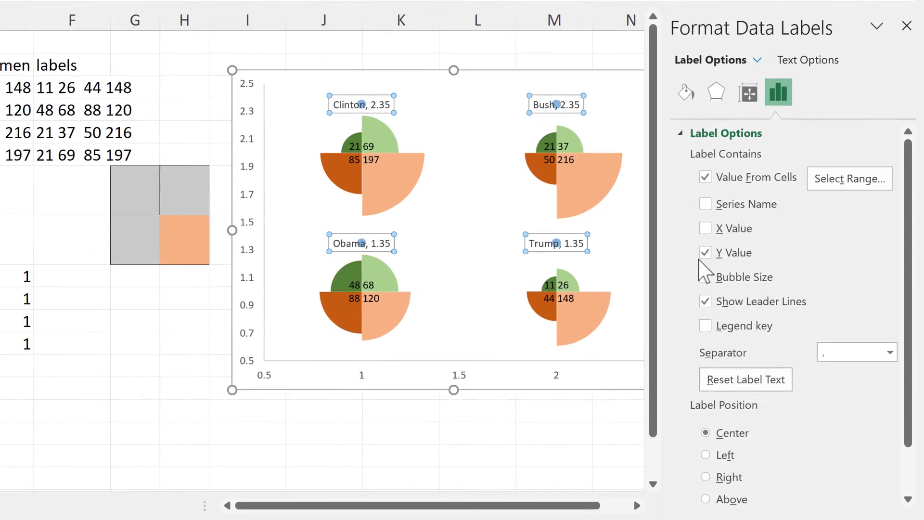
{"action": "left_click", "coordinate": [704, 253]}
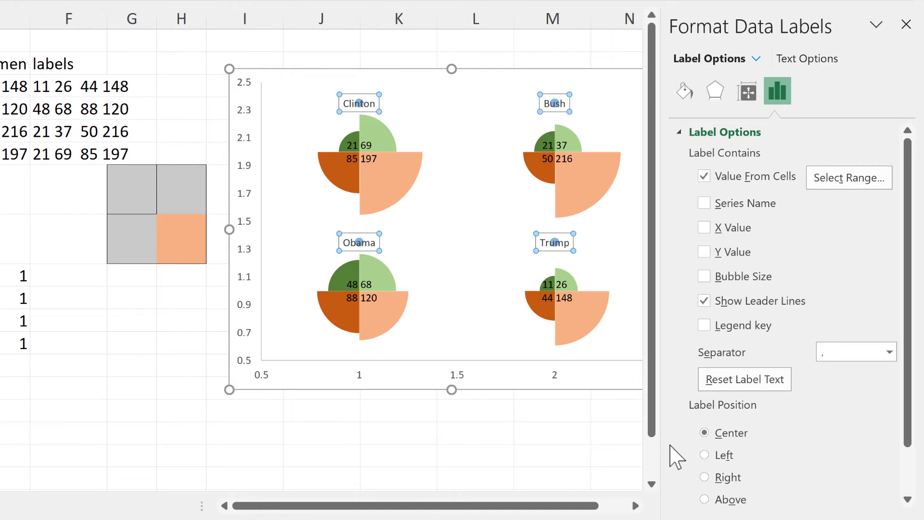
Make the president-name data labels bold with black text fill.
{"action": "key", "text": "ctrl+b"}
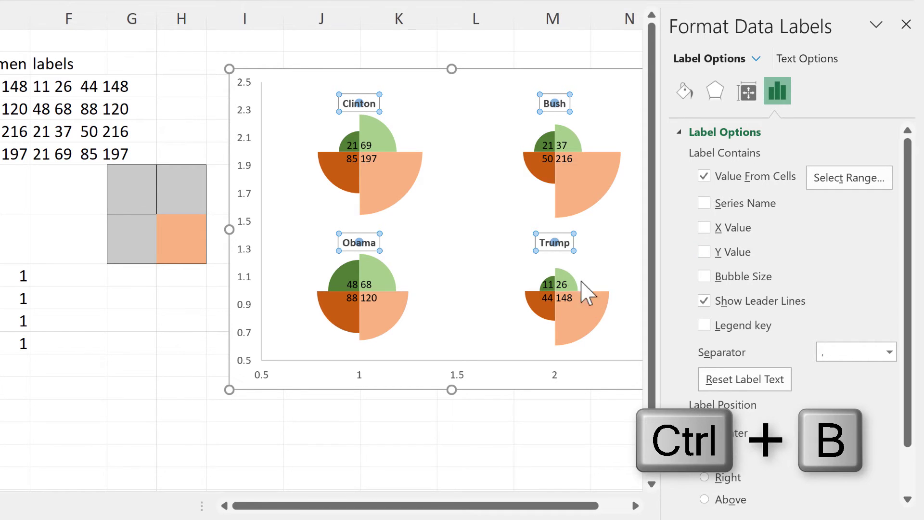
{"action": "left_click", "coordinate": [822, 62]}
{"action": "left_click", "coordinate": [877, 285]}
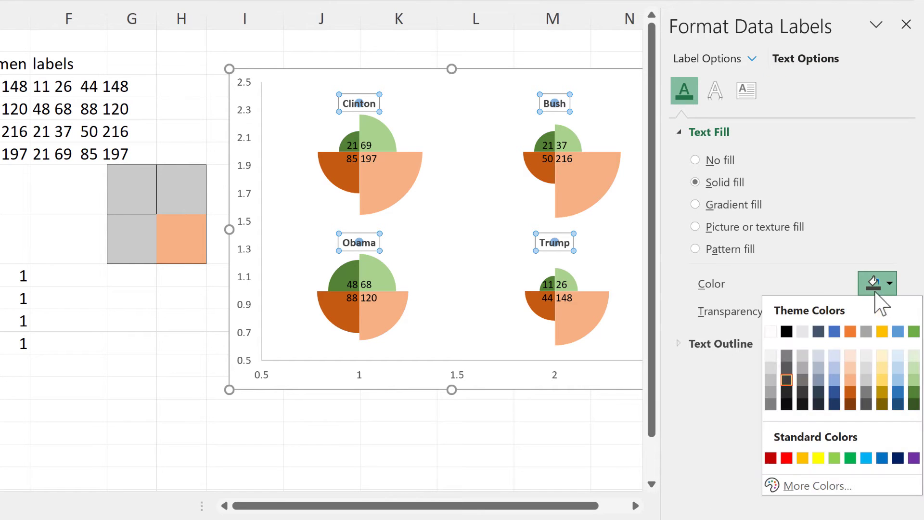
{"action": "left_click", "coordinate": [787, 332]}
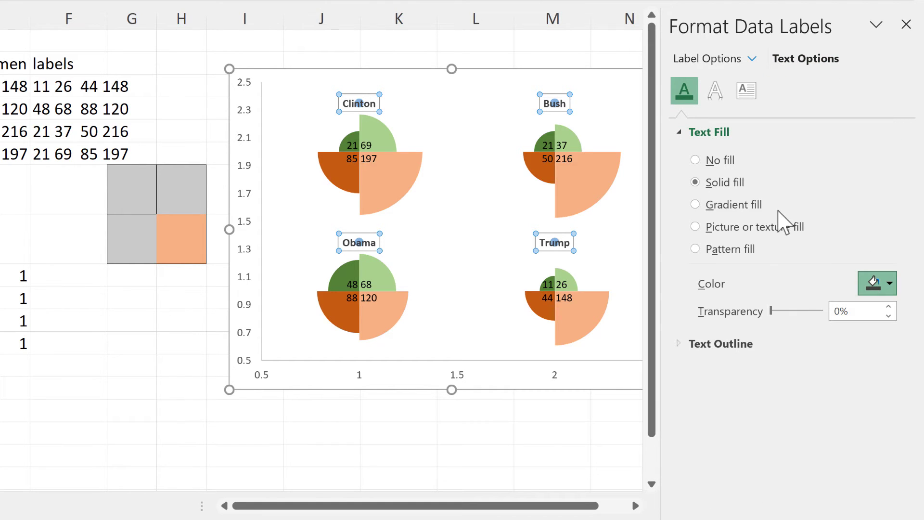
Set the y-names series bubbles to no fill, leaving only their name labels.
{"action": "left_click", "coordinate": [749, 56]}
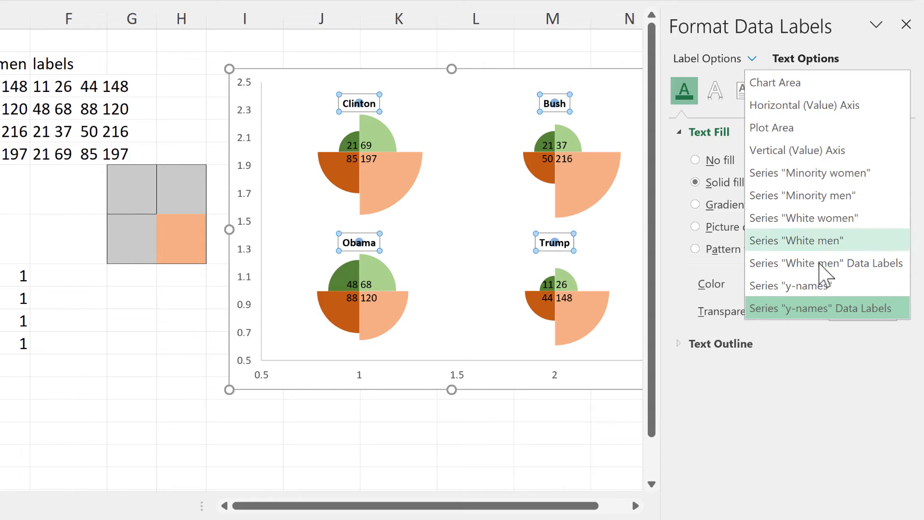
{"action": "left_click", "coordinate": [828, 286]}
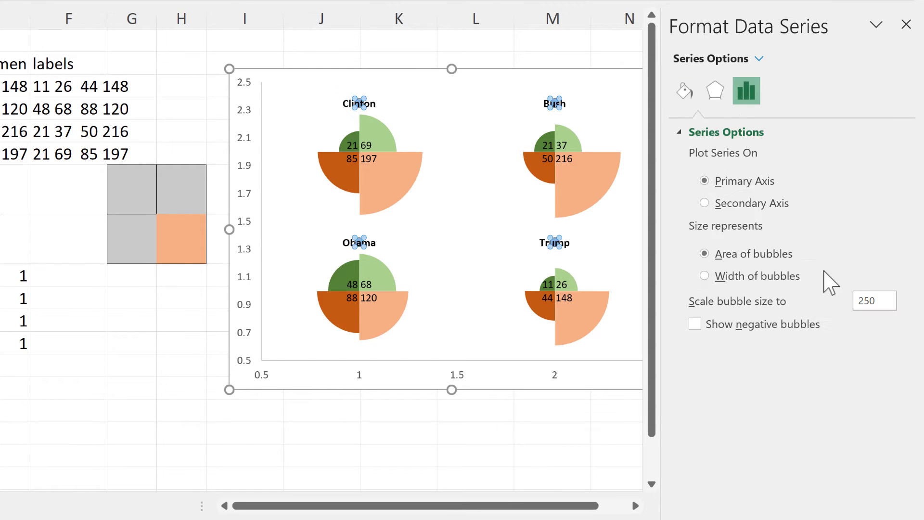
{"action": "left_click", "coordinate": [686, 93]}
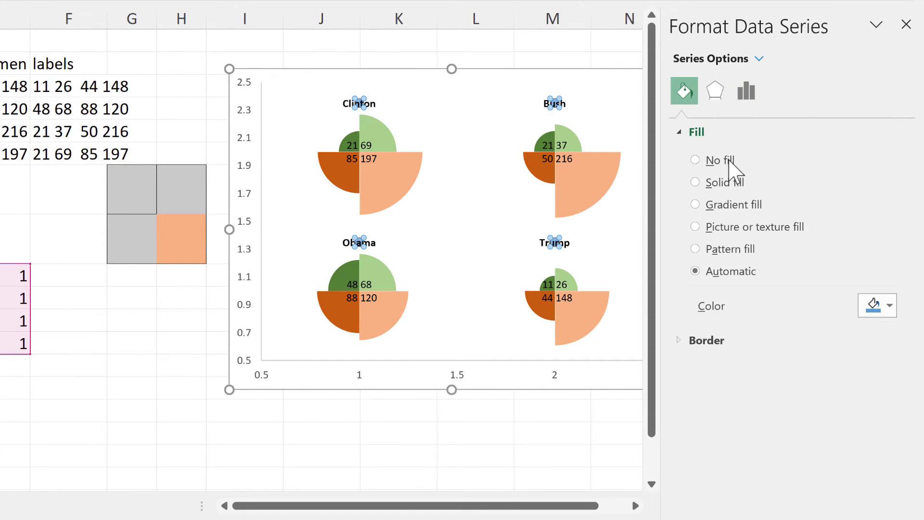
{"action": "left_click", "coordinate": [722, 160]}
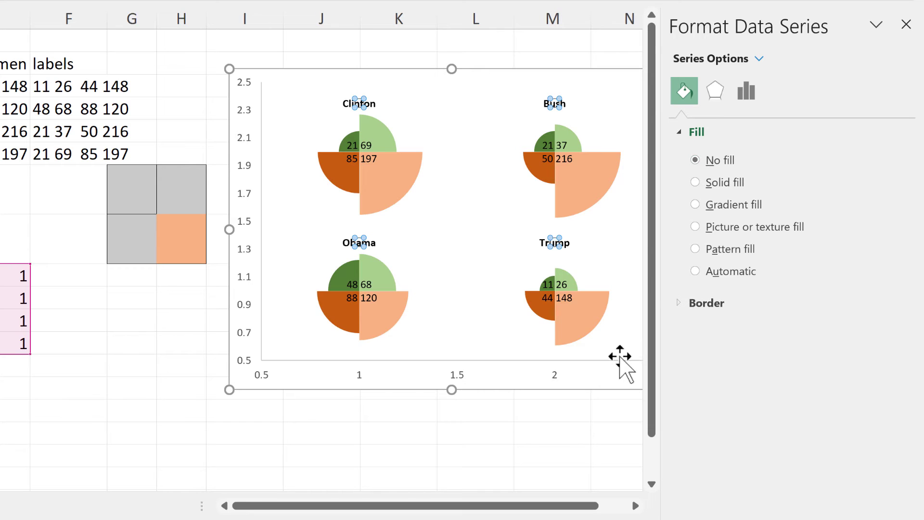
{"action": "left_click", "coordinate": [635, 504]}
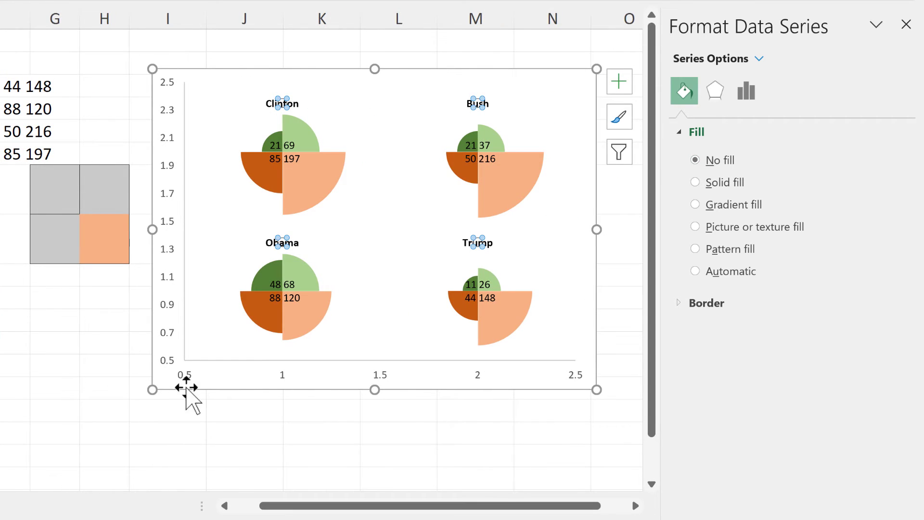
{"action": "left_click", "coordinate": [100, 321]}
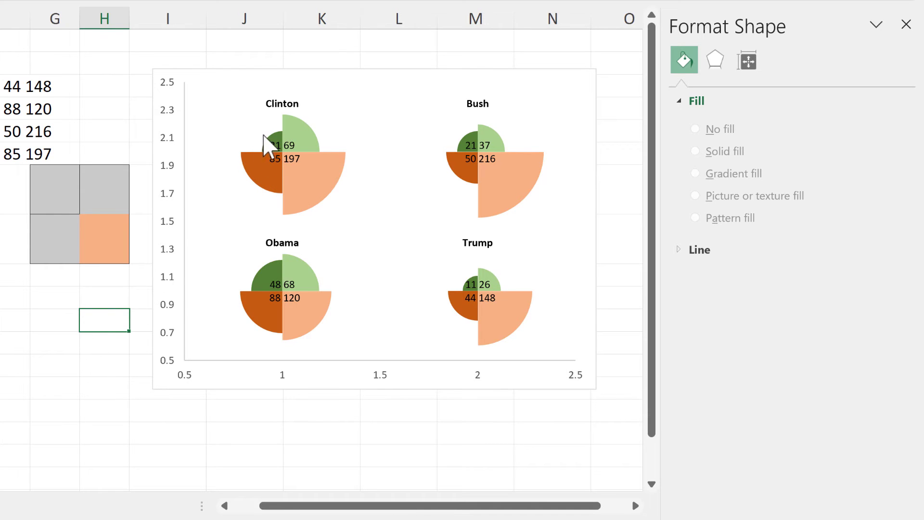
Add a new chart series named sections with X values from E9:E12.
{"action": "mouse_move", "coordinate": [296, 172]}
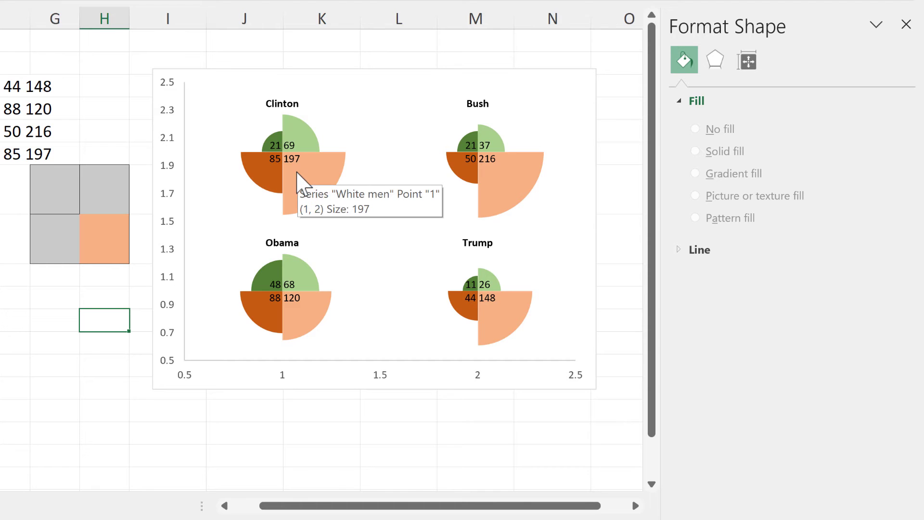
{"action": "left_click", "coordinate": [233, 69]}
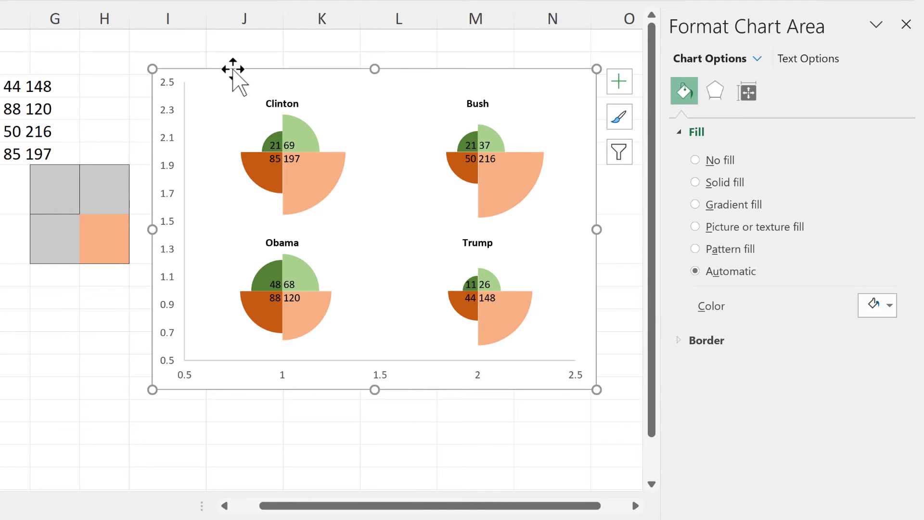
{"action": "right_click", "coordinate": [233, 69]}
{"action": "left_click", "coordinate": [314, 253]}
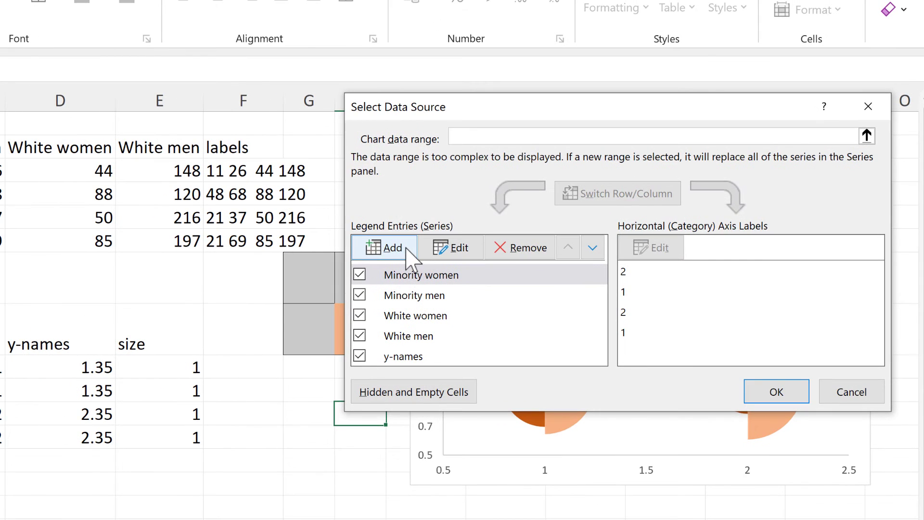
{"action": "left_click", "coordinate": [406, 249]}
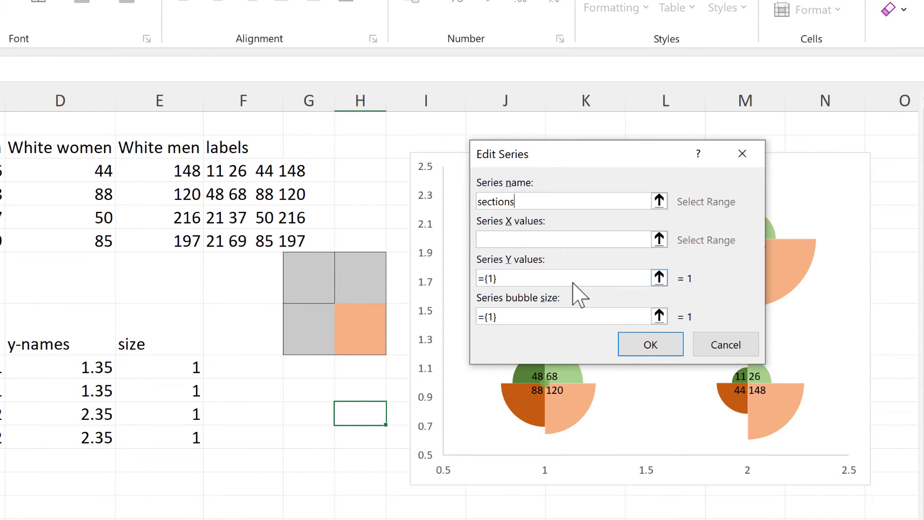
{"action": "left_click", "coordinate": [530, 240]}
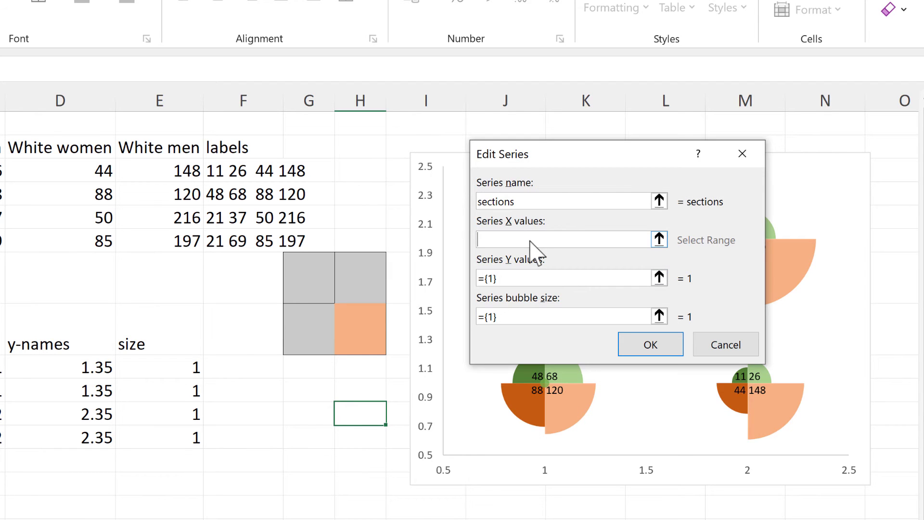
{"action": "left_click_drag", "start_coordinate": [553, 160], "coordinate": [320, 192]}
{"action": "left_click_drag", "start_coordinate": [188, 372], "coordinate": [183, 437]}
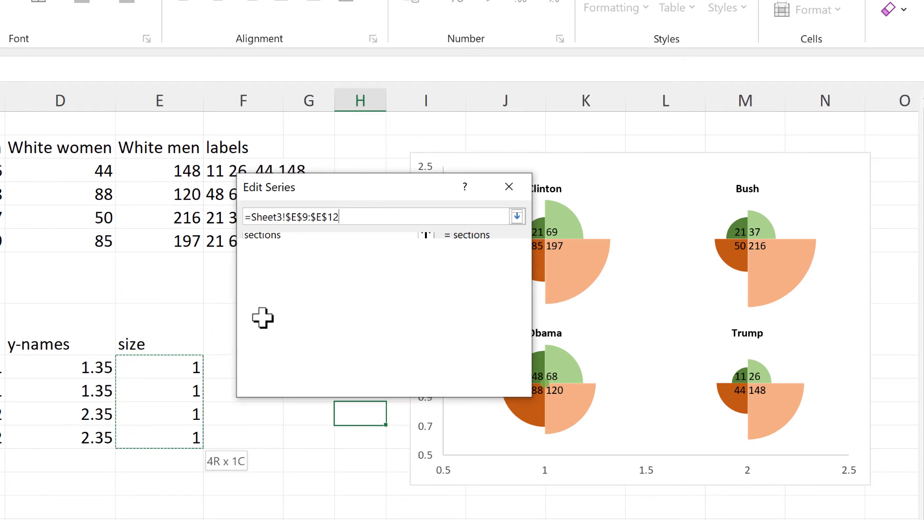
Give the sections series Y values of {2,2,2,2} and bubble sizes from E9:E12, and accept the data source.
{"action": "left_click", "coordinate": [251, 311]}
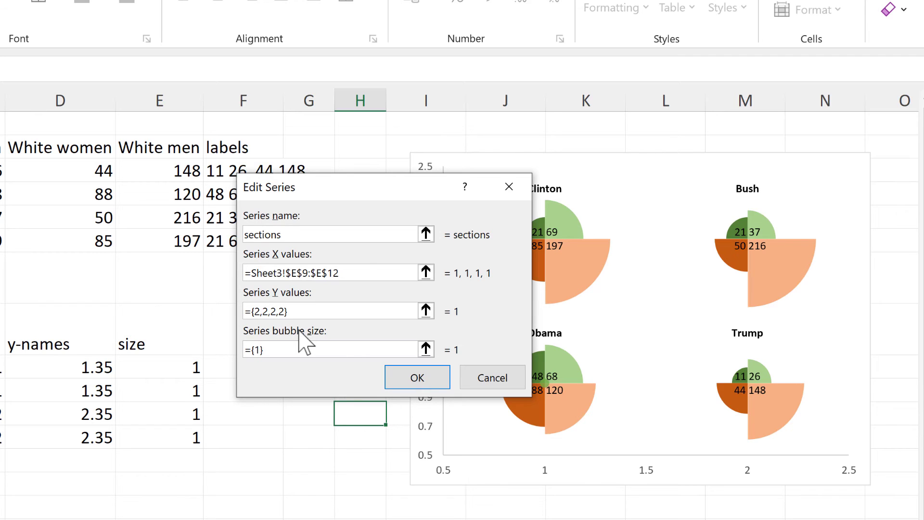
{"action": "left_click", "coordinate": [251, 355]}
{"action": "key", "text": "BackSpace"}
{"action": "left_click_drag", "start_coordinate": [144, 367], "coordinate": [185, 439]}
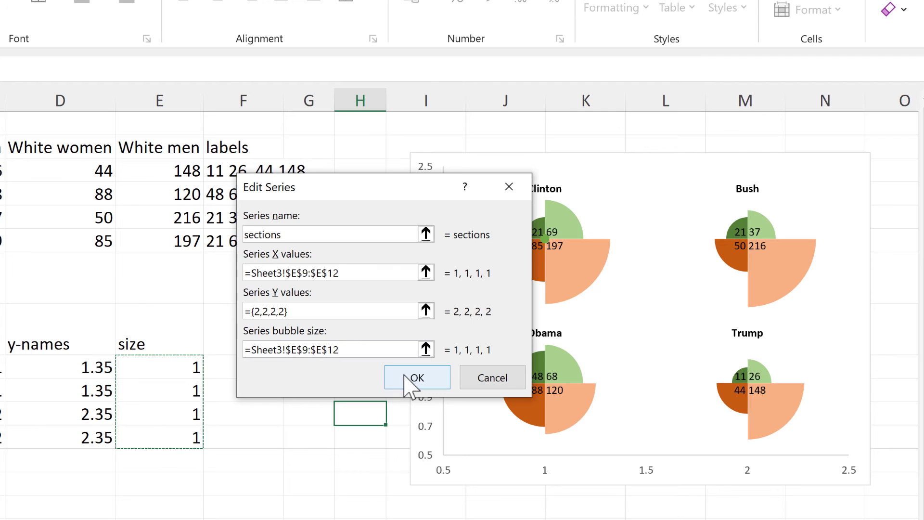
{"action": "left_click", "coordinate": [407, 377]}
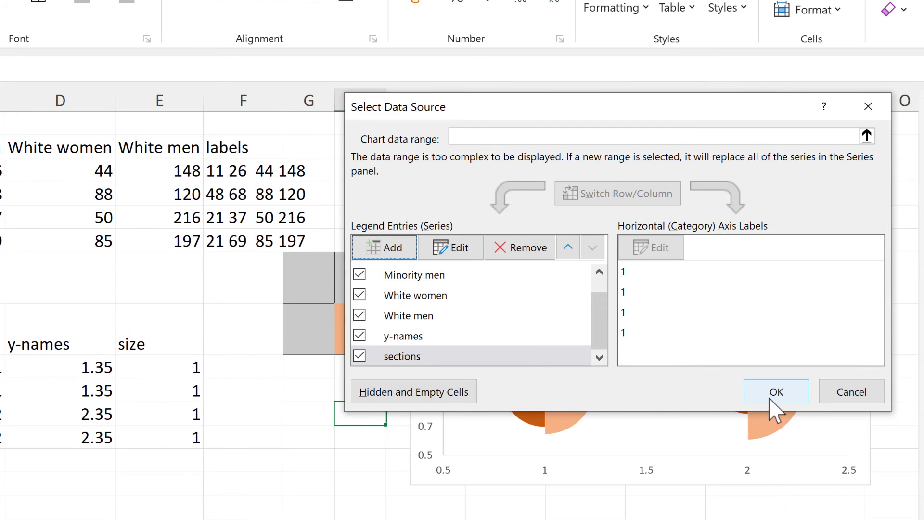
{"action": "left_click", "coordinate": [776, 391]}
Add data labels to the sections series.
{"action": "double_click", "coordinate": [503, 262]}
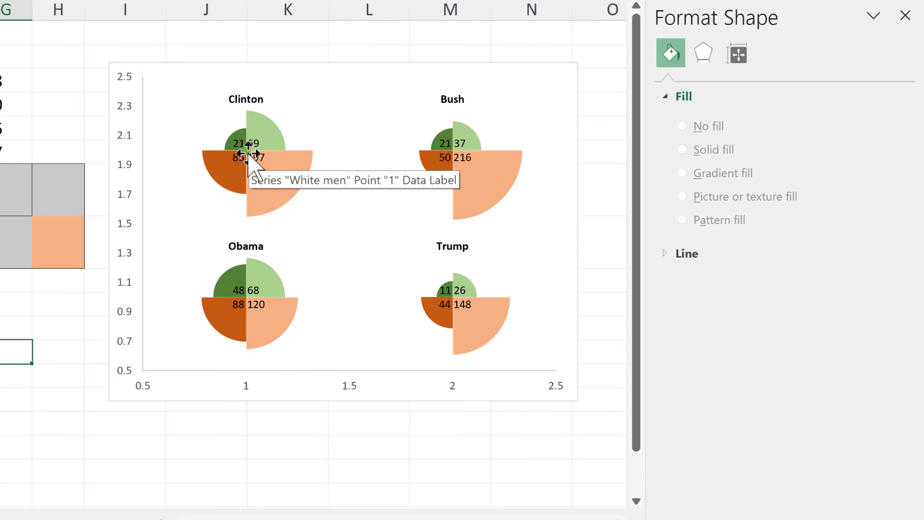
{"action": "left_click", "coordinate": [553, 77]}
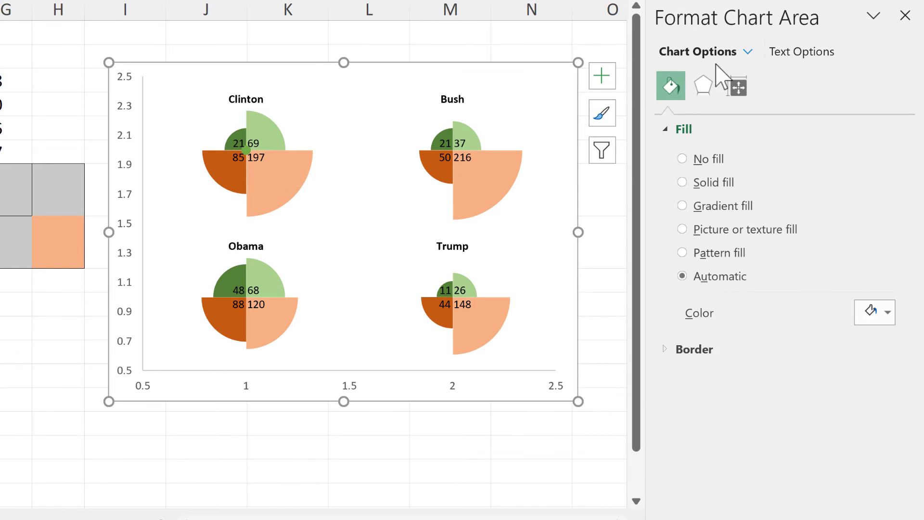
{"action": "left_click", "coordinate": [751, 54]}
{"action": "left_click", "coordinate": [795, 343]}
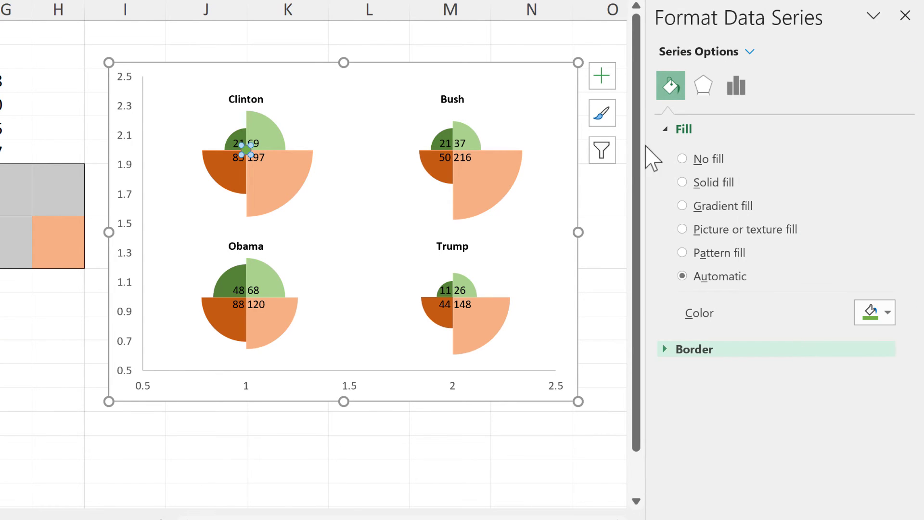
{"action": "left_click", "coordinate": [602, 75]}
{"action": "left_click", "coordinate": [637, 191]}
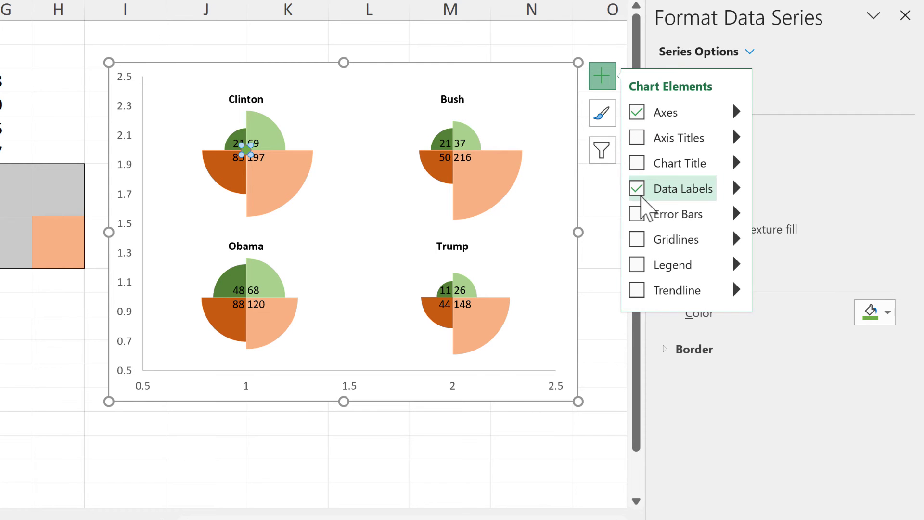
{"action": "left_click", "coordinate": [503, 46]}
Make the sections data labels show only the category names from cells B2:E2, without the Y value.
{"action": "left_click", "coordinate": [495, 79]}
{"action": "left_click", "coordinate": [748, 53]}
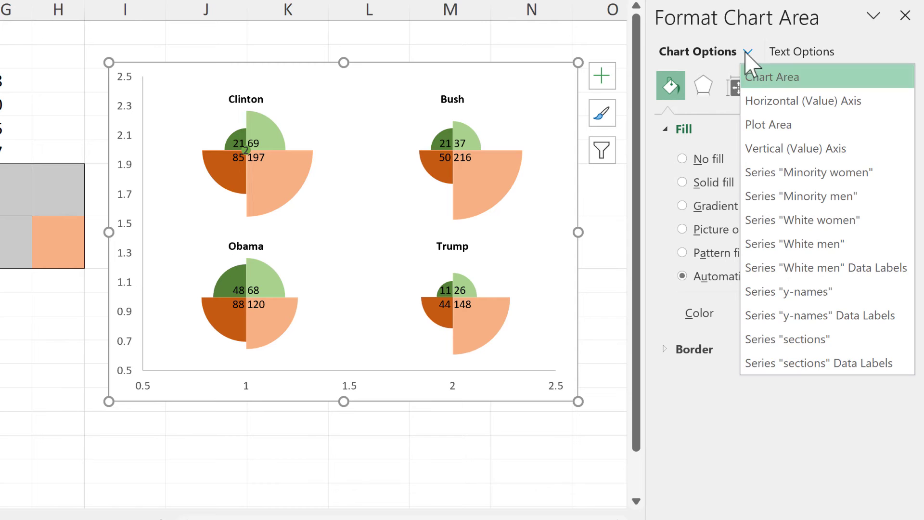
{"action": "left_click", "coordinate": [817, 363]}
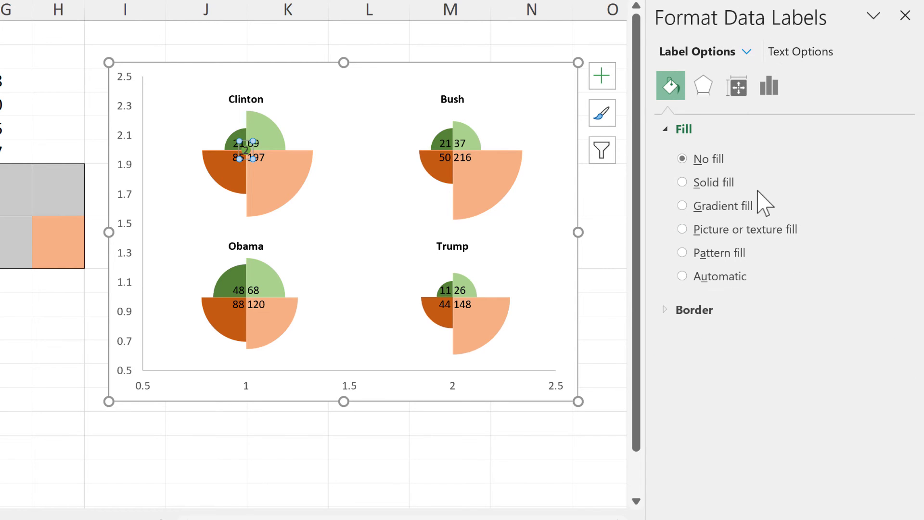
{"action": "left_click", "coordinate": [769, 87]}
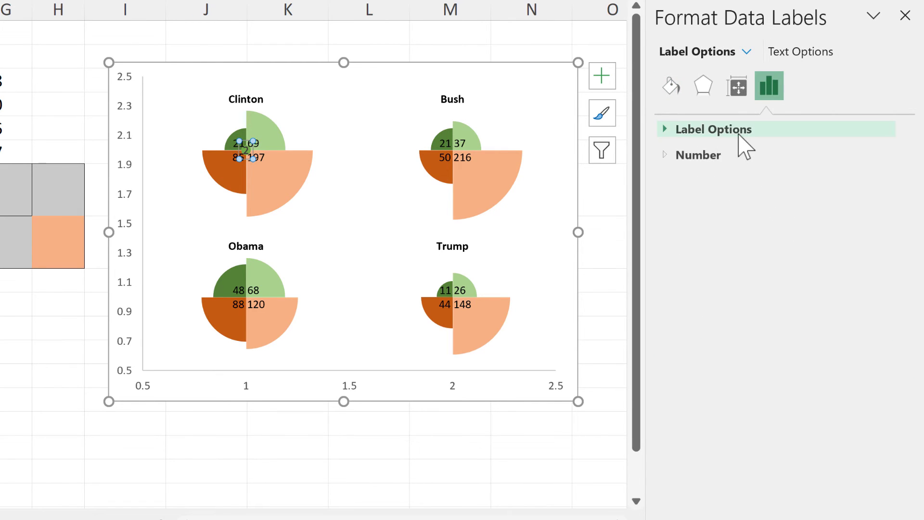
{"action": "left_click", "coordinate": [741, 131]}
{"action": "left_click", "coordinate": [747, 177]}
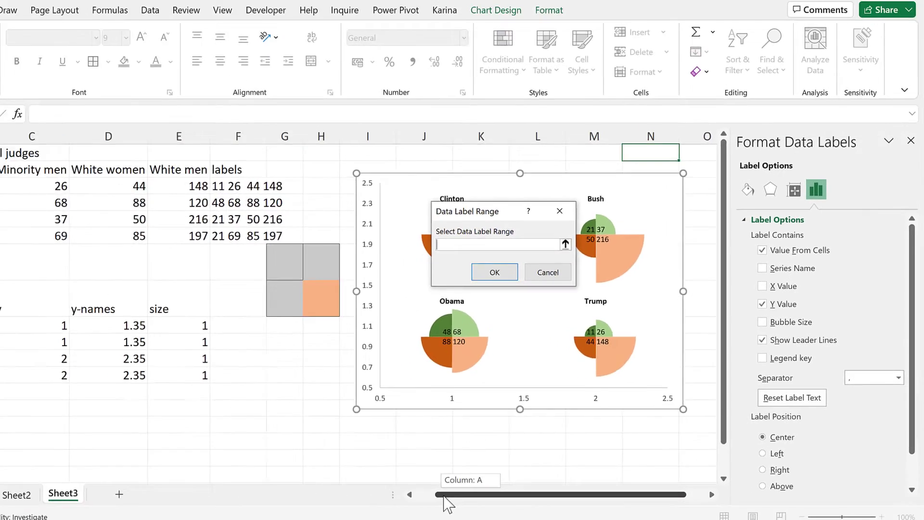
{"action": "left_click_drag", "start_coordinate": [443, 497], "coordinate": [440, 495]}
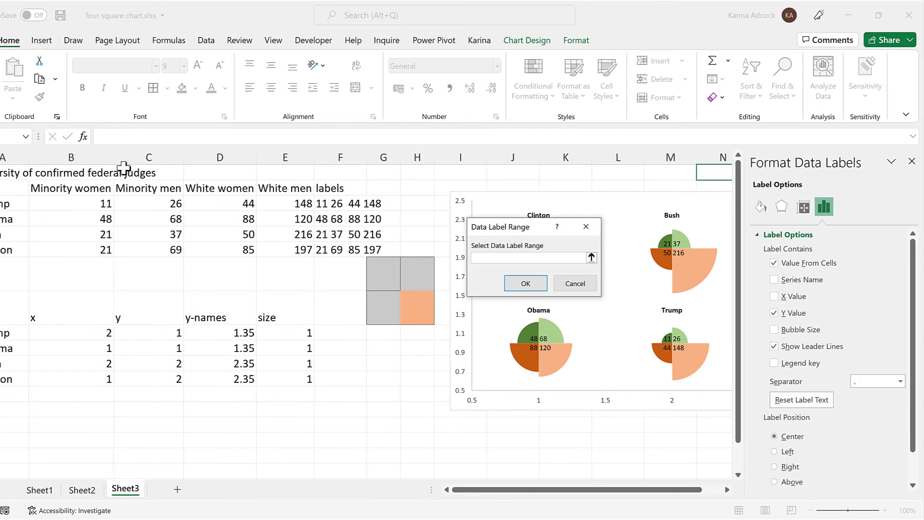
{"action": "left_click_drag", "start_coordinate": [86, 187], "coordinate": [268, 181]}
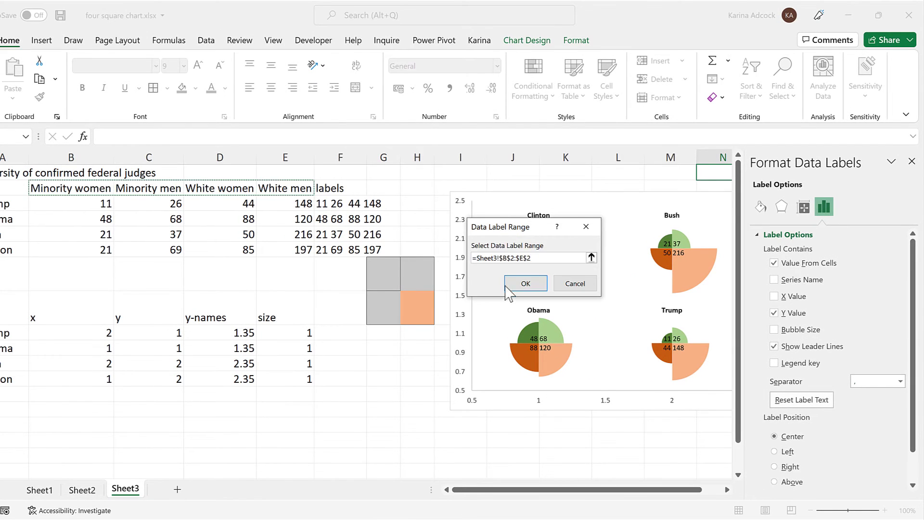
{"action": "left_click", "coordinate": [523, 283]}
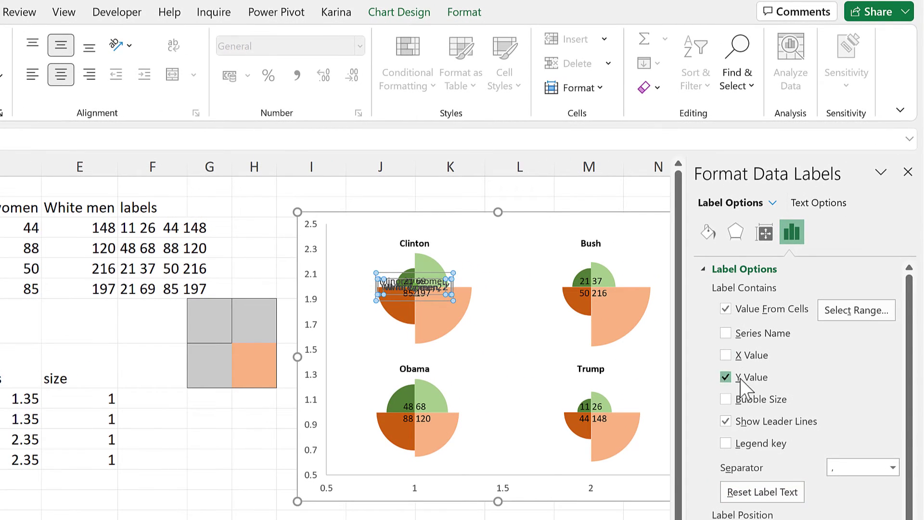
{"action": "left_click", "coordinate": [741, 380]}
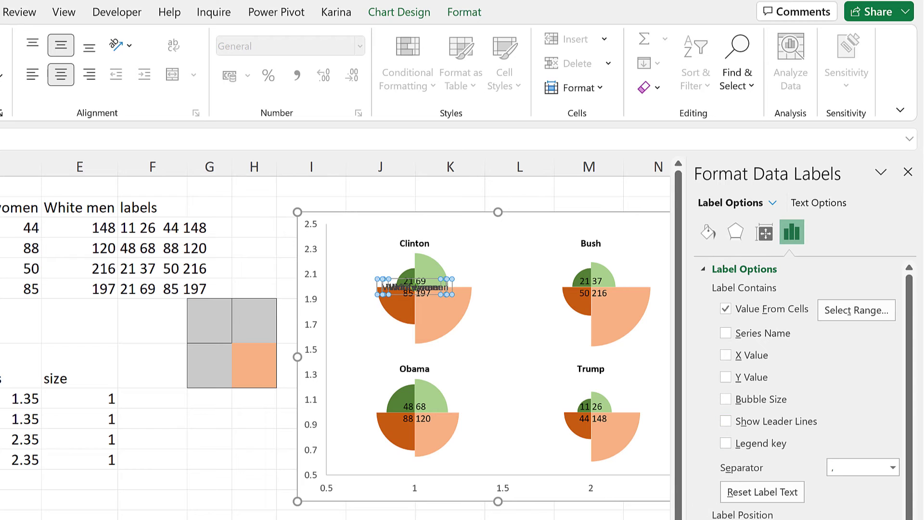
Move the White men label to the lower right of the Clinton bubble and turn off Snap to Grid.
{"action": "left_click", "coordinate": [414, 287]}
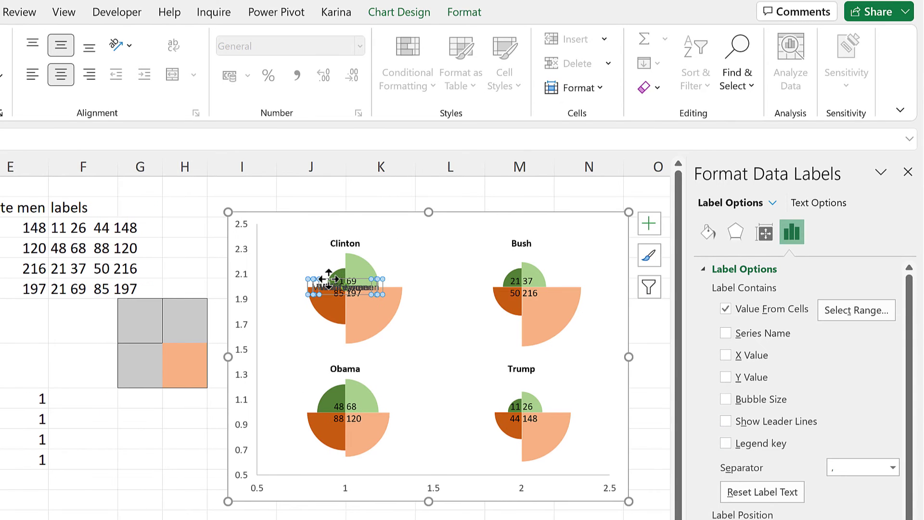
{"action": "left_click", "coordinate": [328, 279]}
{"action": "left_click_drag", "start_coordinate": [327, 279], "coordinate": [405, 327]}
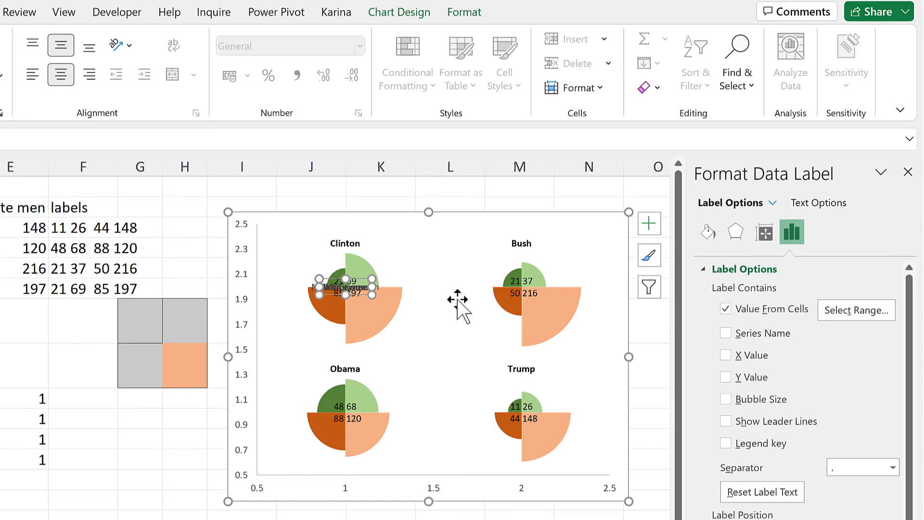
{"action": "left_click", "coordinate": [459, 15]}
{"action": "left_click", "coordinate": [697, 41]}
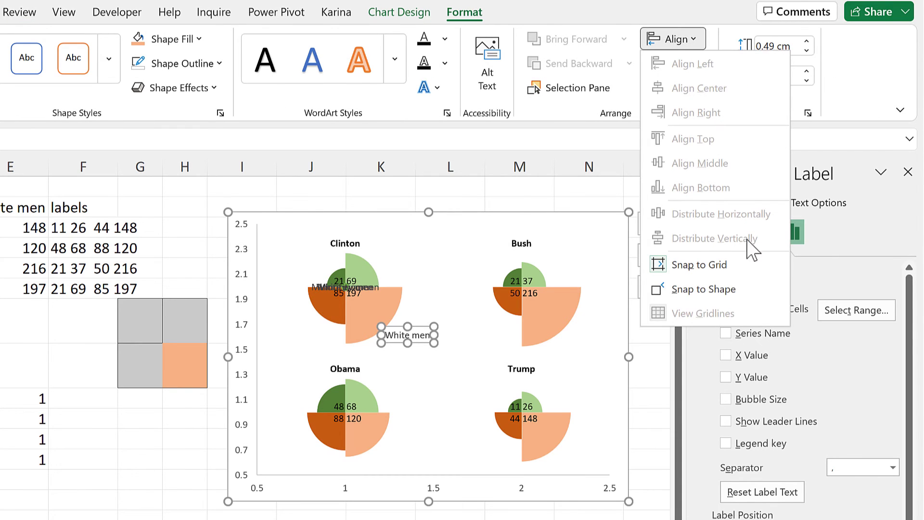
{"action": "left_click", "coordinate": [751, 269]}
Place the White women label lower left, Minority men upper right and Minority women upper left of the Clinton bubble.
{"action": "left_click", "coordinate": [318, 288]}
{"action": "left_click_drag", "start_coordinate": [317, 287], "coordinate": [313, 327]}
{"action": "left_click", "coordinate": [351, 278]}
{"action": "left_click_drag", "start_coordinate": [351, 278], "coordinate": [419, 254]}
{"action": "left_click", "coordinate": [326, 287]}
{"action": "left_click_drag", "start_coordinate": [326, 287], "coordinate": [284, 262]}
{"action": "left_click", "coordinate": [185, 438]}
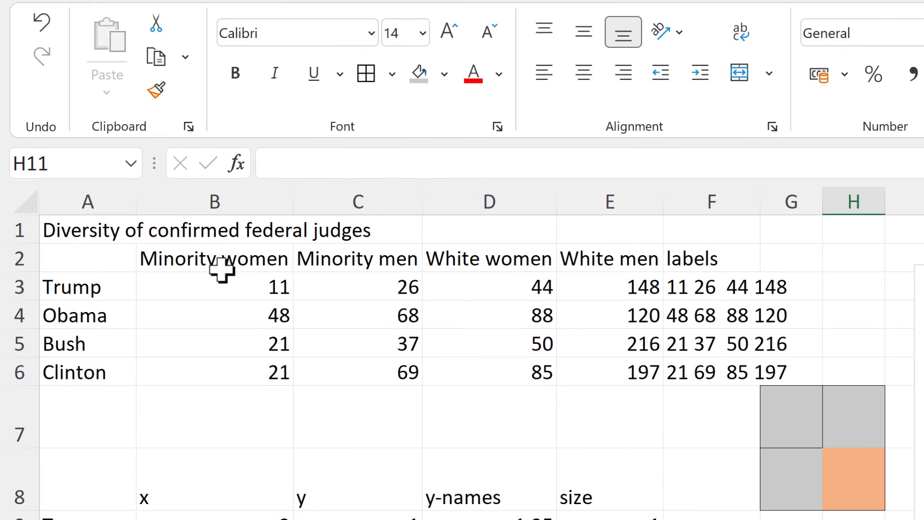
Split the Minority women and Minority men headers in B2 and C2 onto two lines after Minority.
{"action": "left_click", "coordinate": [221, 269]}
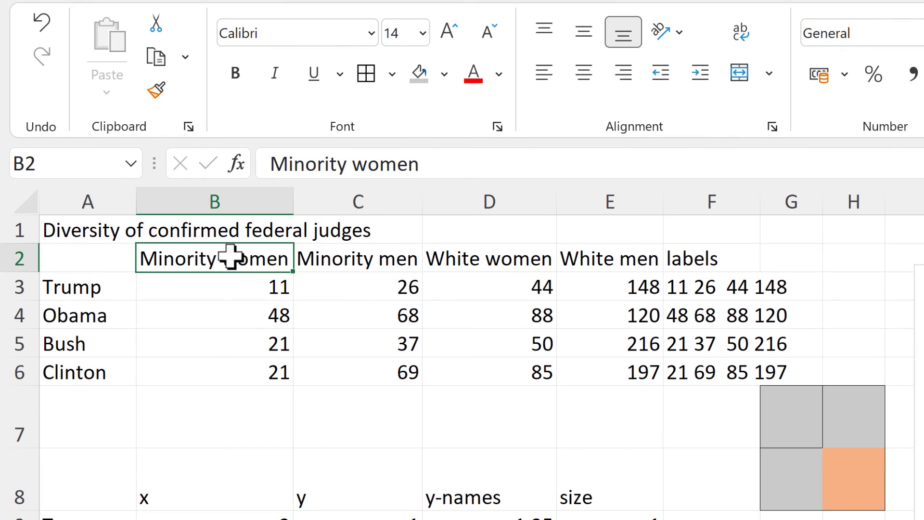
{"action": "left_click", "coordinate": [346, 164]}
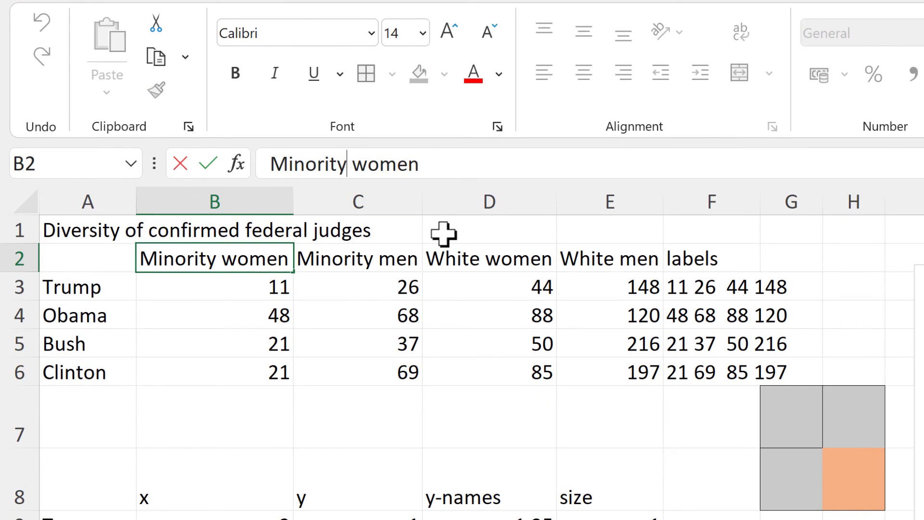
{"action": "key", "text": "Delete"}
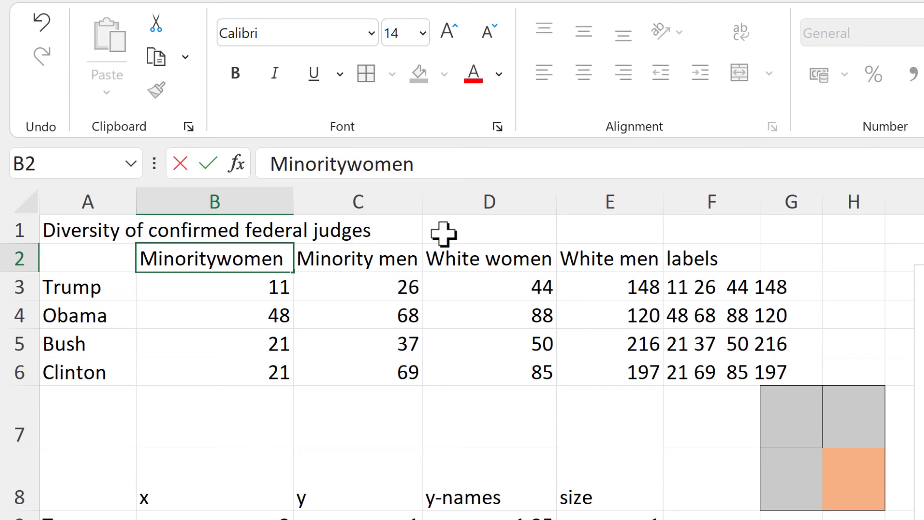
{"action": "key", "text": "alt+Return"}
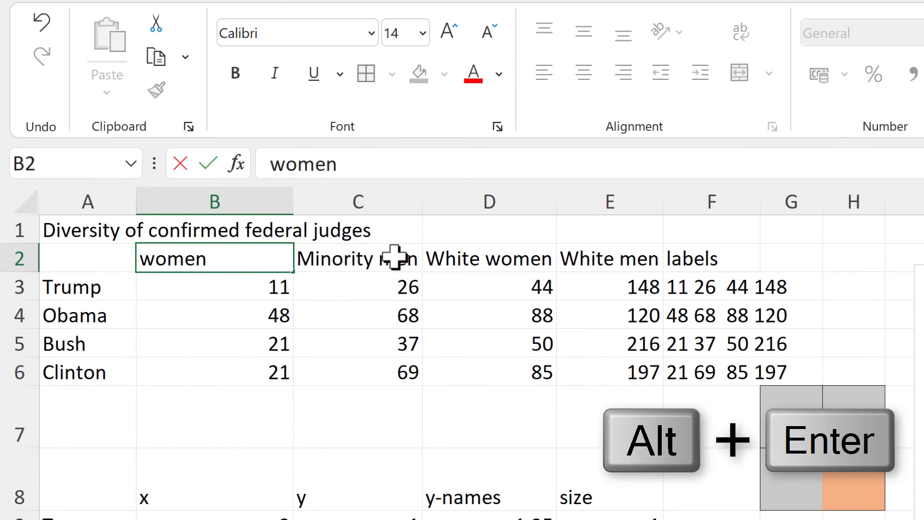
{"action": "left_click", "coordinate": [395, 269]}
{"action": "left_click", "coordinate": [347, 164]}
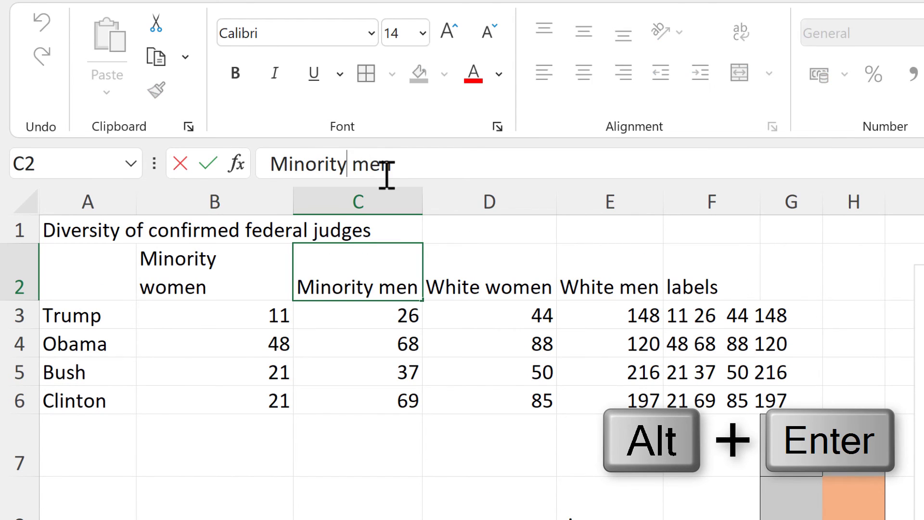
{"action": "key", "text": "Delete"}
{"action": "key", "text": "alt+Return"}
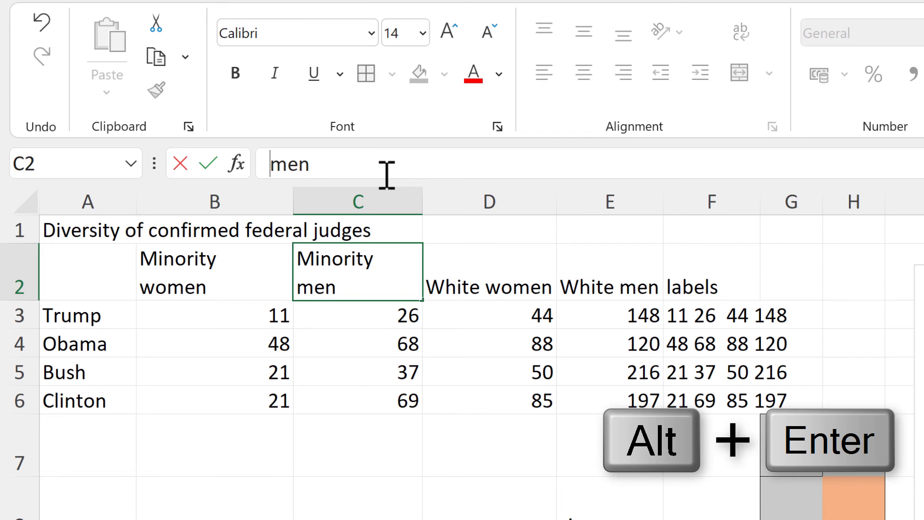
Split the White women and White men headers in D2 and E2 onto two lines after White.
{"action": "left_click", "coordinate": [505, 272]}
{"action": "left_click", "coordinate": [325, 164]}
{"action": "key", "text": "Delete"}
{"action": "key", "text": "alt+Return"}
{"action": "key", "text": "Tab"}
{"action": "left_click", "coordinate": [324, 164]}
{"action": "key", "text": "Delete"}
{"action": "key", "text": "alt+Return"}
{"action": "left_click", "coordinate": [767, 260]}
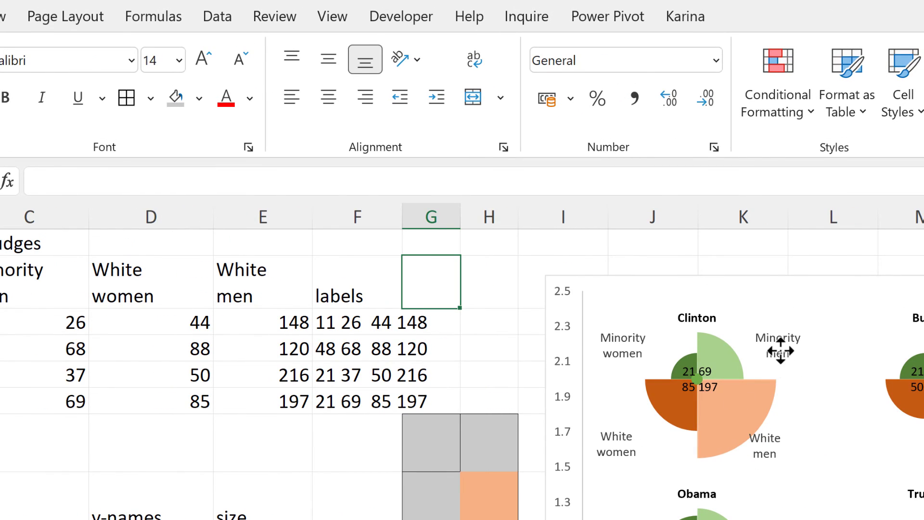
Make the four category labels around the Clinton bubble bold.
{"action": "left_click", "coordinate": [791, 413]}
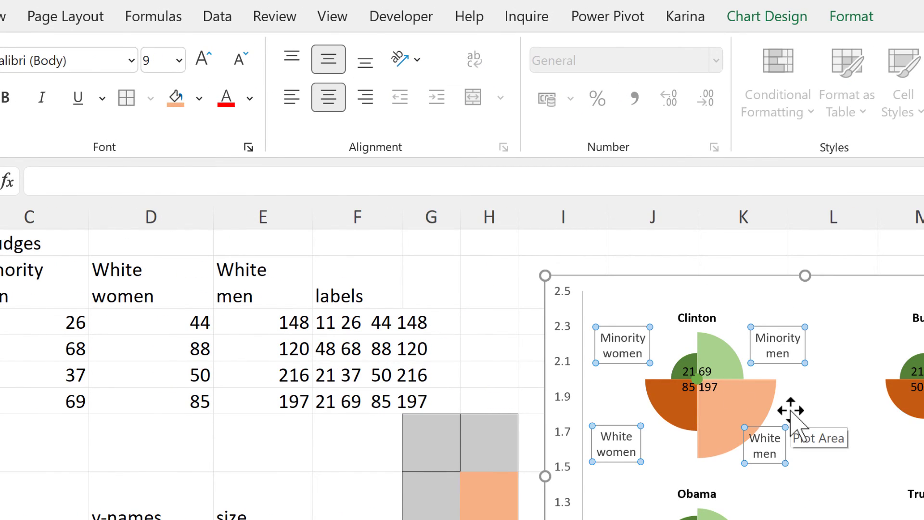
{"action": "key", "text": "ctrl+b"}
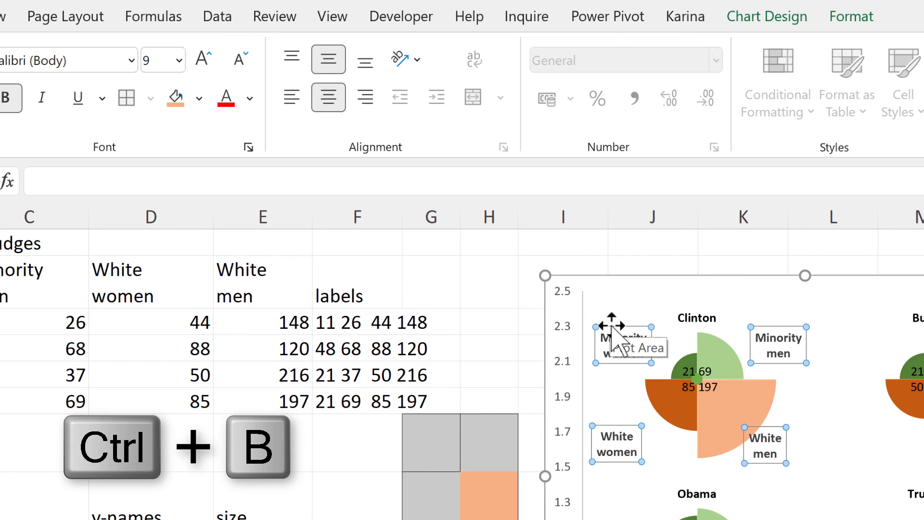
Colour the Minority women label dark green and the Minority men label light green to match their chart sections.
{"action": "left_click", "coordinate": [610, 337]}
{"action": "left_click", "coordinate": [250, 98]}
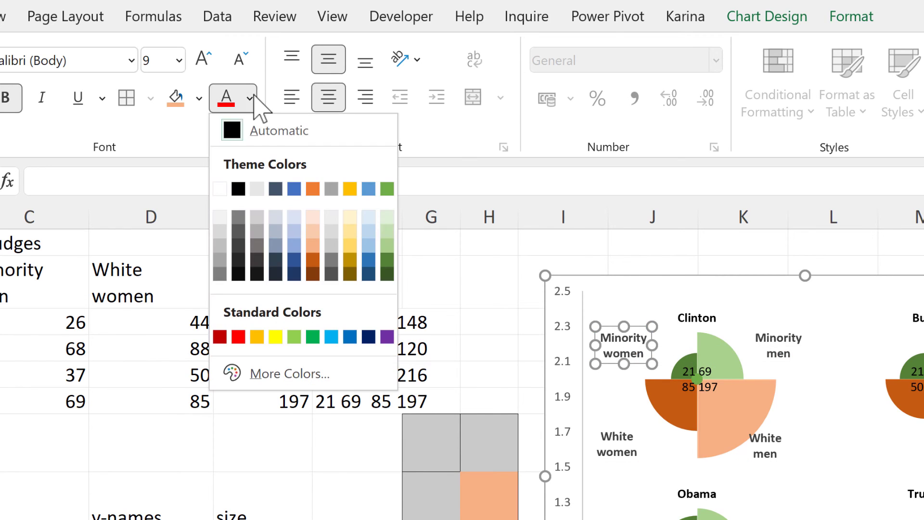
{"action": "left_click", "coordinate": [387, 260]}
{"action": "left_click", "coordinate": [795, 345]}
{"action": "left_click", "coordinate": [250, 98]}
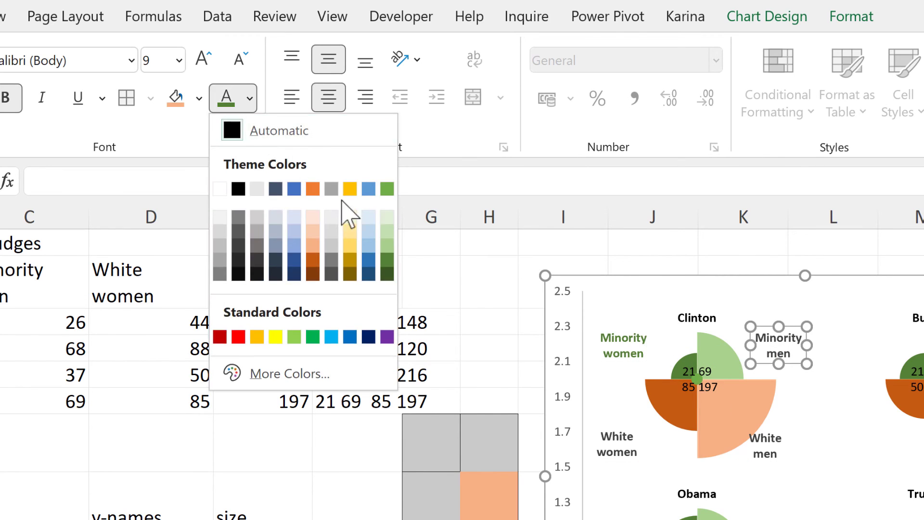
{"action": "left_click", "coordinate": [386, 245]}
Colour the White women label dark orange and the White men label light orange to match their chart sections.
{"action": "left_click", "coordinate": [605, 423]}
{"action": "left_click", "coordinate": [250, 98]}
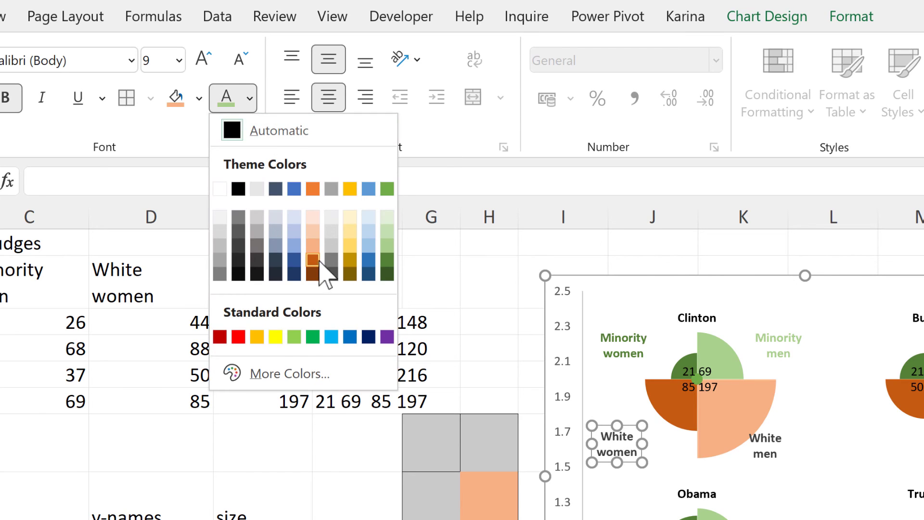
{"action": "left_click", "coordinate": [312, 259]}
{"action": "left_click", "coordinate": [765, 445]}
{"action": "left_click", "coordinate": [249, 98]}
{"action": "left_click", "coordinate": [313, 245]}
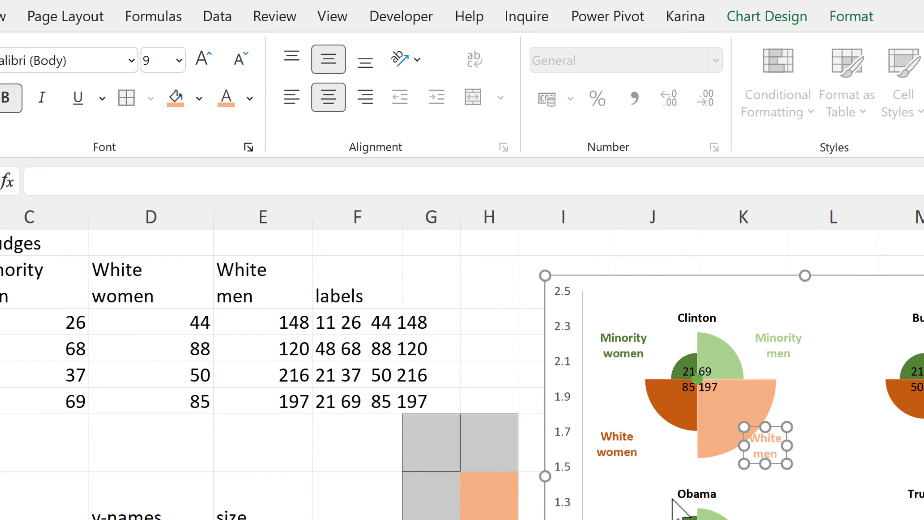
Move three category labels closer to the Clinton bubble and shift the White men label slightly outward.
{"action": "mouse_move", "coordinate": [619, 347]}
{"action": "left_mouse_down"}
{"action": "mouse_move", "coordinate": [651, 331]}
{"action": "mouse_move", "coordinate": [637, 352]}
{"action": "left_mouse_up"}
{"action": "left_click_drag", "start_coordinate": [773, 324], "coordinate": [760, 326]}
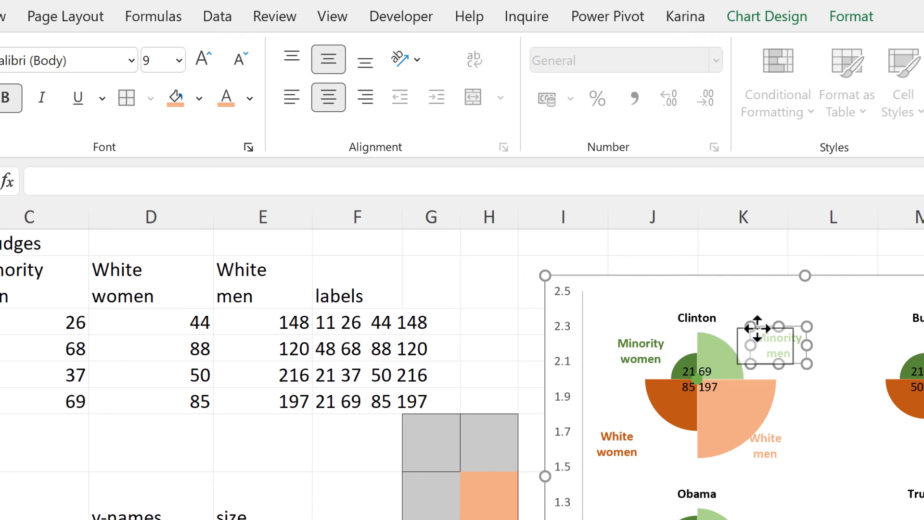
{"action": "left_click", "coordinate": [766, 436]}
{"action": "left_click_drag", "start_coordinate": [766, 427], "coordinate": [781, 427]}
{"action": "left_click_drag", "start_coordinate": [610, 425], "coordinate": [635, 416]}
{"action": "key", "text": "Escape"}
{"action": "key", "text": "Escape"}
Set the fill of the "sections" series to No fill.
{"action": "double_click", "coordinate": [722, 356]}
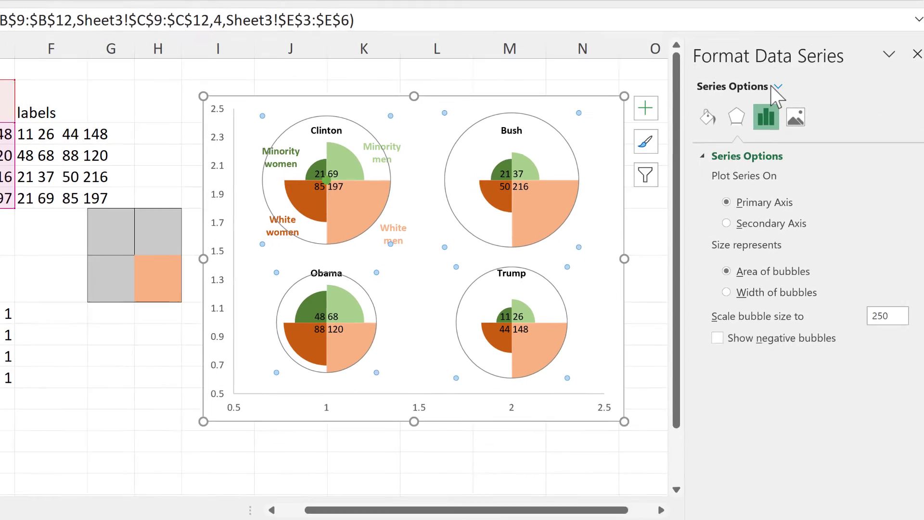
{"action": "left_click", "coordinate": [768, 82]}
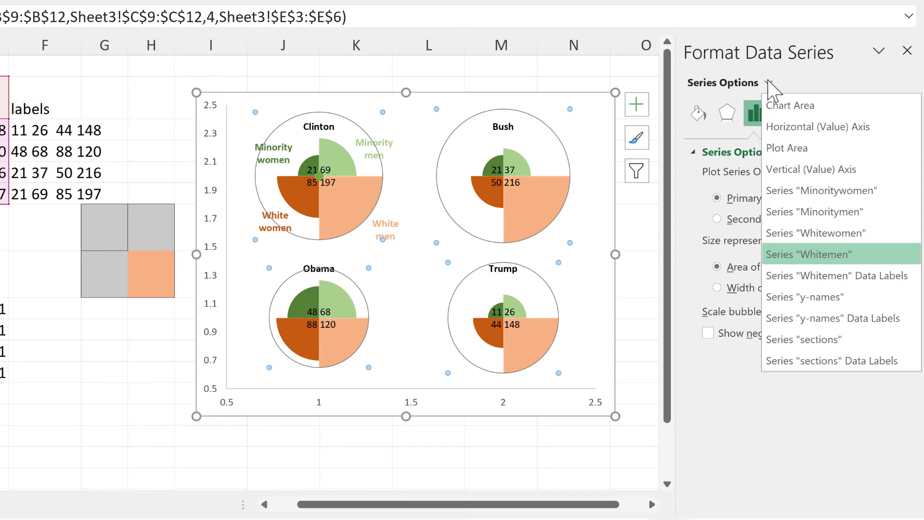
{"action": "left_click", "coordinate": [859, 340]}
{"action": "left_click", "coordinate": [706, 108]}
{"action": "left_click", "coordinate": [720, 179]}
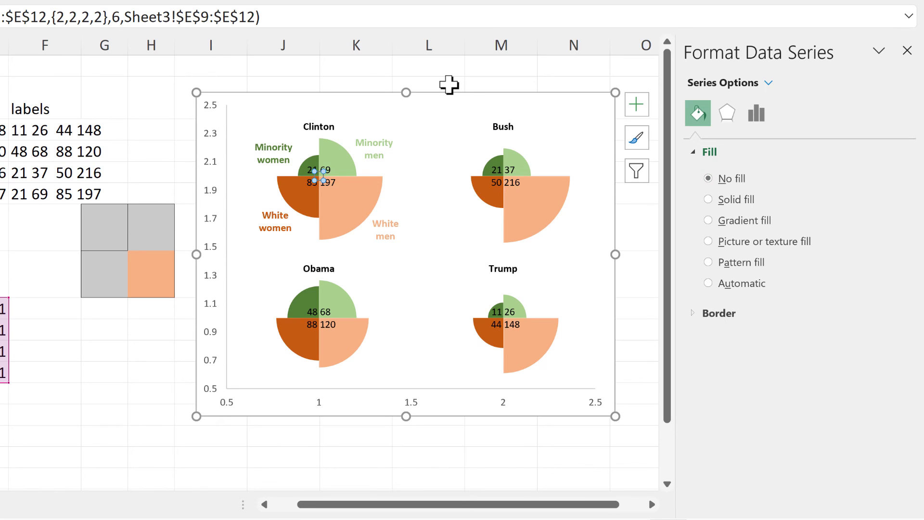
Delete the chart's vertical and horizontal value axes and set the chart area's border to No line.
{"action": "left_click", "coordinate": [213, 135]}
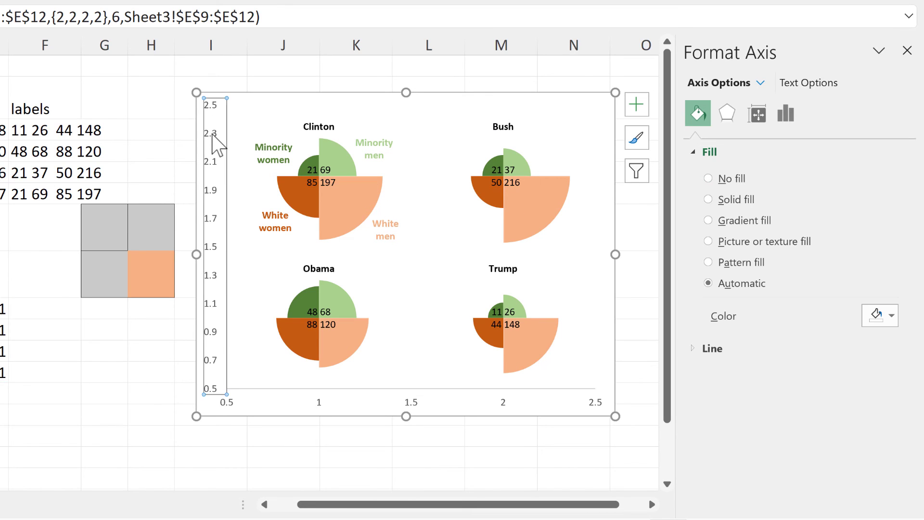
{"action": "key", "text": "Delete"}
{"action": "left_click", "coordinate": [311, 403]}
{"action": "key", "text": "Delete"}
{"action": "left_click", "coordinate": [707, 348]}
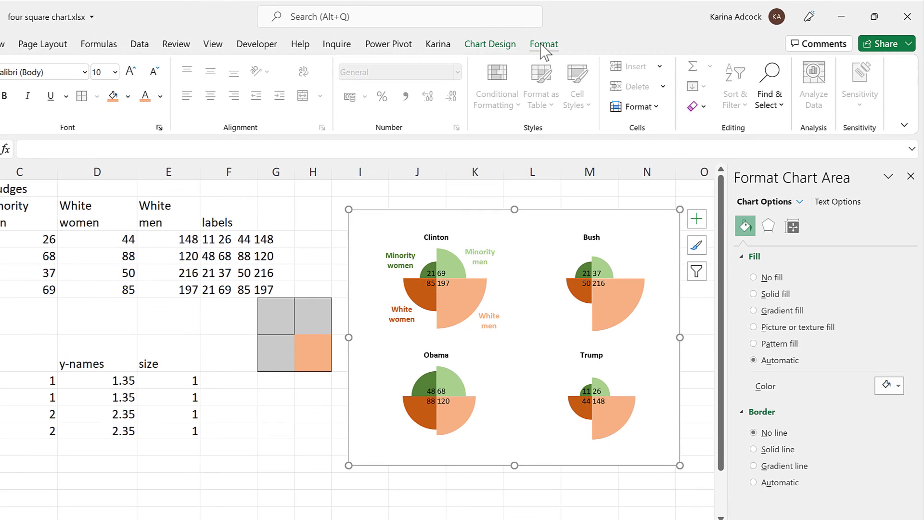
Set the chart's height and width both to 12 cm.
{"action": "left_click", "coordinate": [543, 46]}
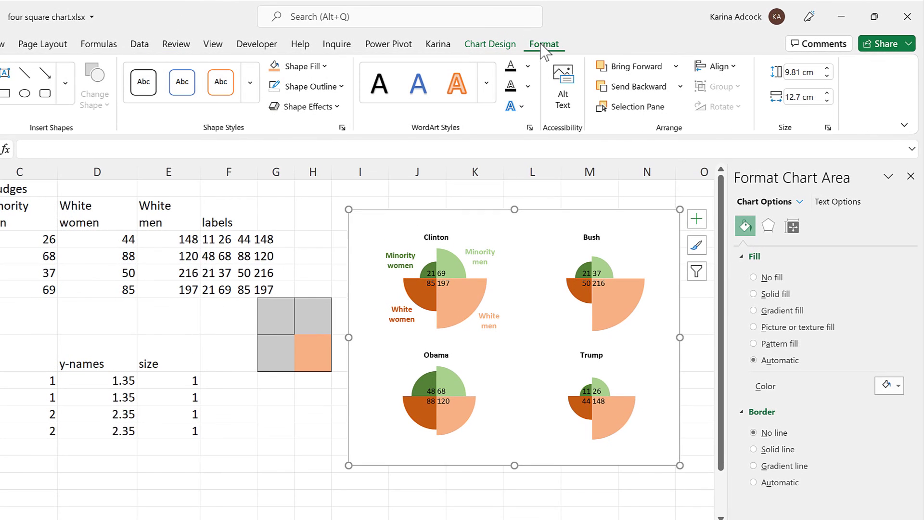
{"action": "triple_click", "coordinate": [819, 73]}
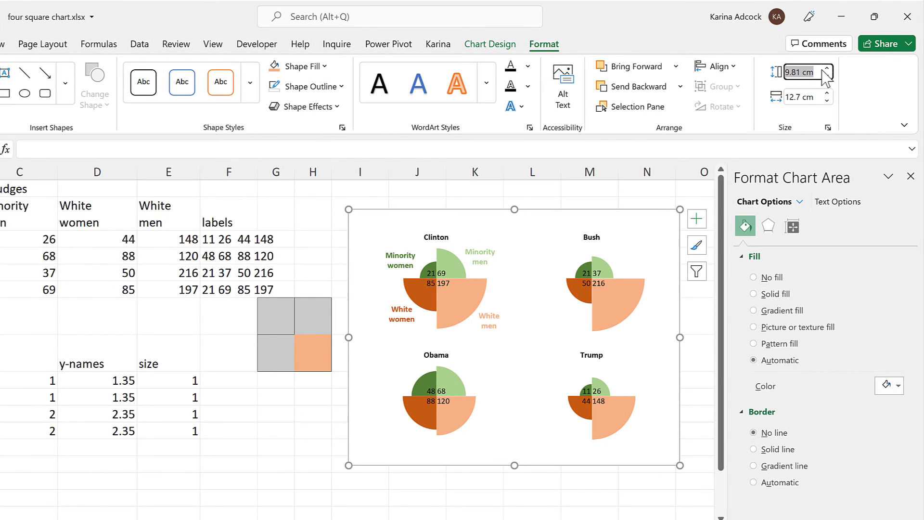
{"action": "type", "text": "12 cm"}
{"action": "key", "text": "Return"}
{"action": "triple_click", "coordinate": [813, 97]}
{"action": "type", "text": "12 cm"}
{"action": "key", "text": "Return"}
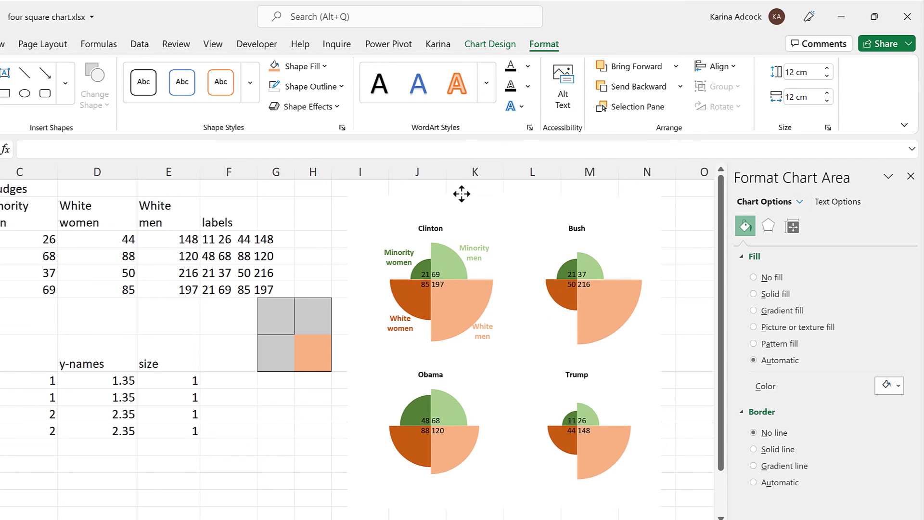
{"action": "left_click", "coordinate": [911, 176]}
{"action": "left_click", "coordinate": [313, 397]}
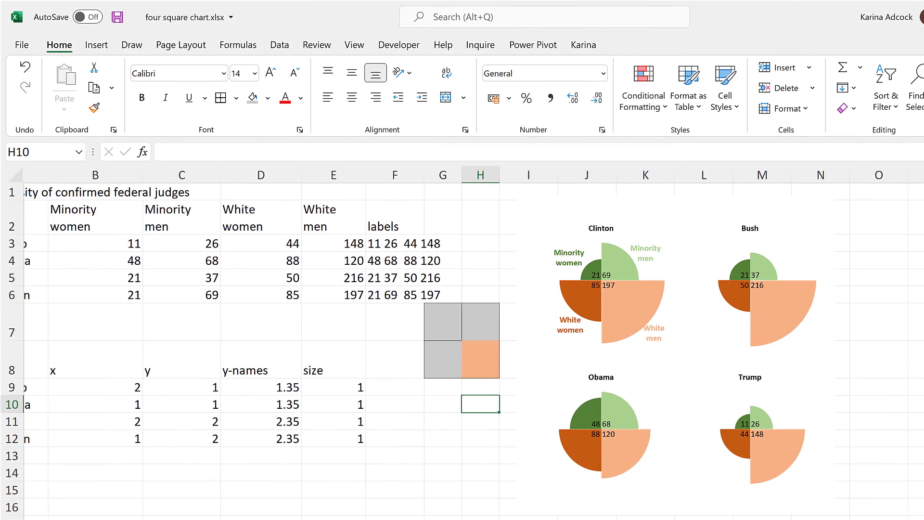
Draw a circle over the four-square shape group in G7:H8, slightly larger than the squares.
{"action": "scroll", "coordinate": [470, 333], "scroll_direction": "left", "scroll_amount": 1}
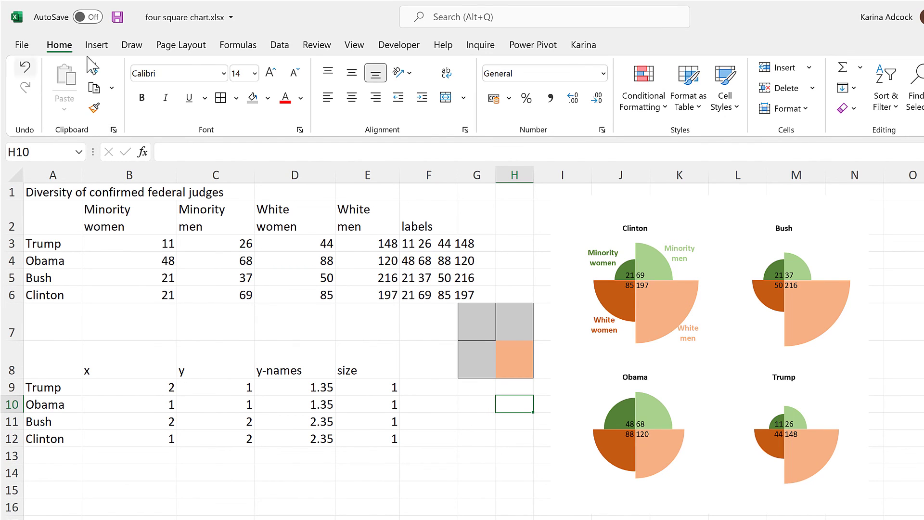
{"action": "left_click", "coordinate": [96, 44]}
{"action": "left_click", "coordinate": [180, 116]}
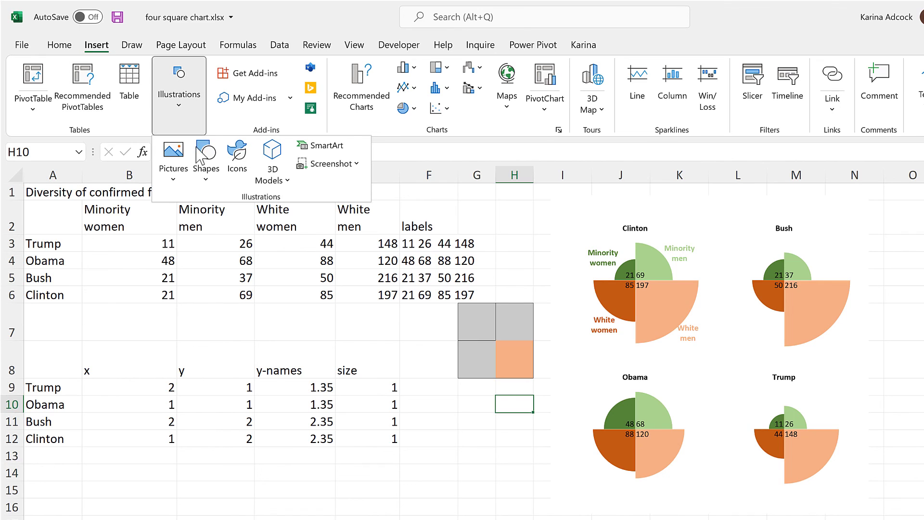
{"action": "left_click", "coordinate": [198, 165]}
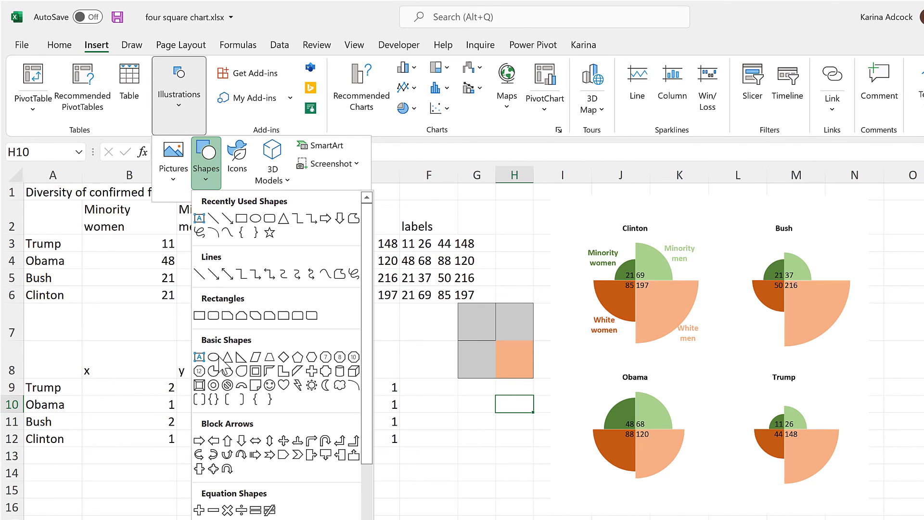
{"action": "left_click", "coordinate": [215, 357]}
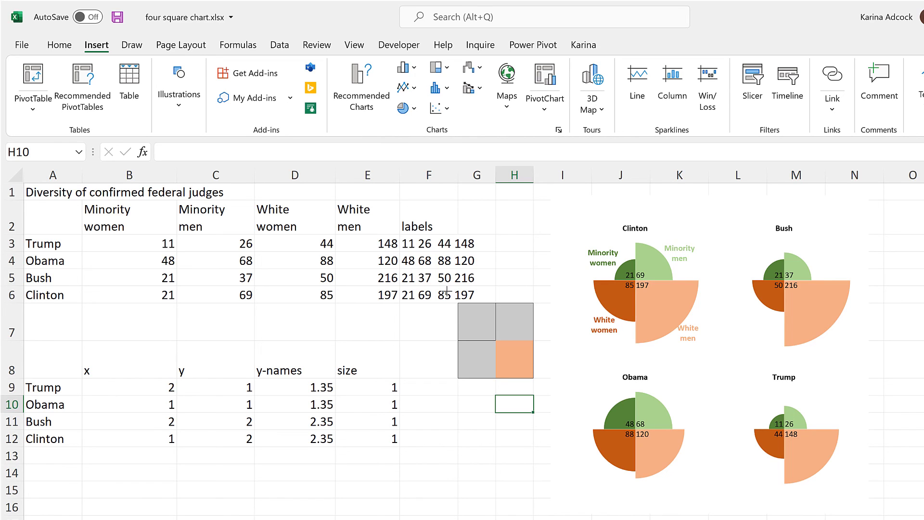
{"action": "left_click_drag", "start_coordinate": [445, 290], "coordinate": [547, 388]}
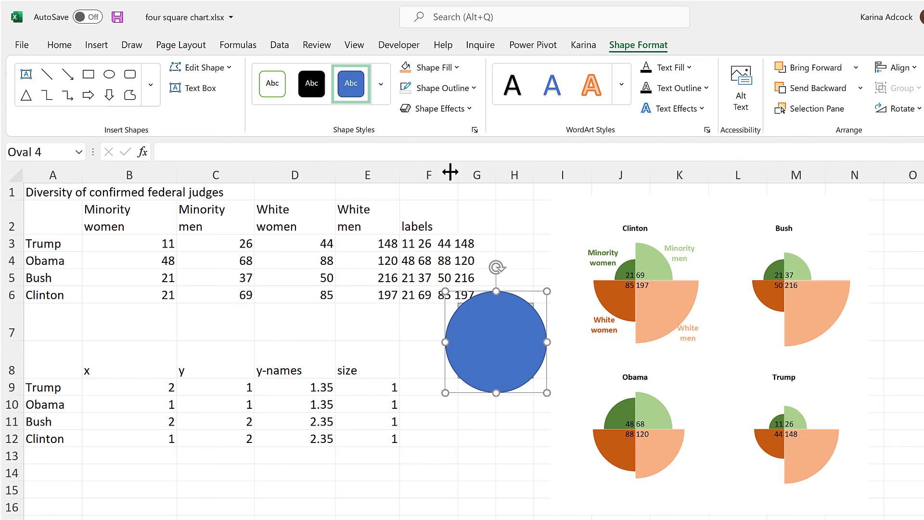
Remove the circle's fill and outline, and reposition and enlarge it so it is centred around the four squares.
{"action": "left_click", "coordinate": [430, 67]}
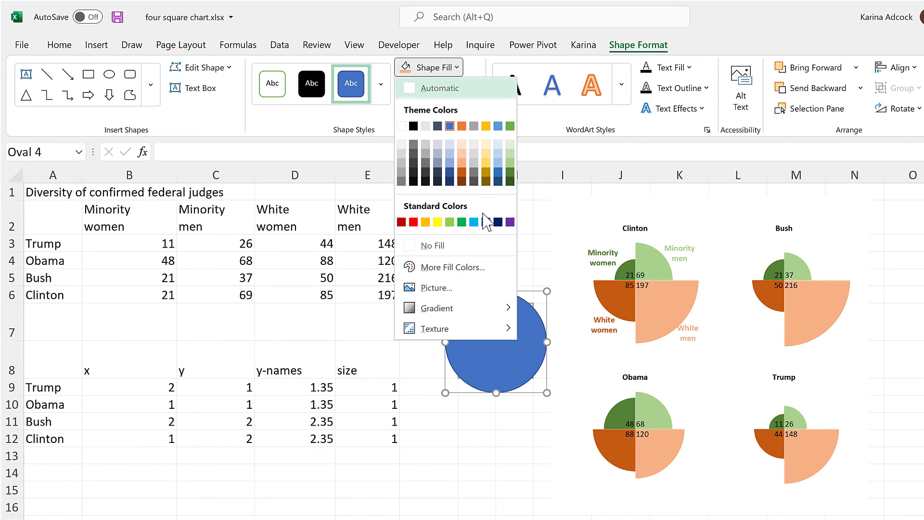
{"action": "left_click", "coordinate": [462, 245]}
{"action": "left_click_drag", "start_coordinate": [522, 298], "coordinate": [520, 293]}
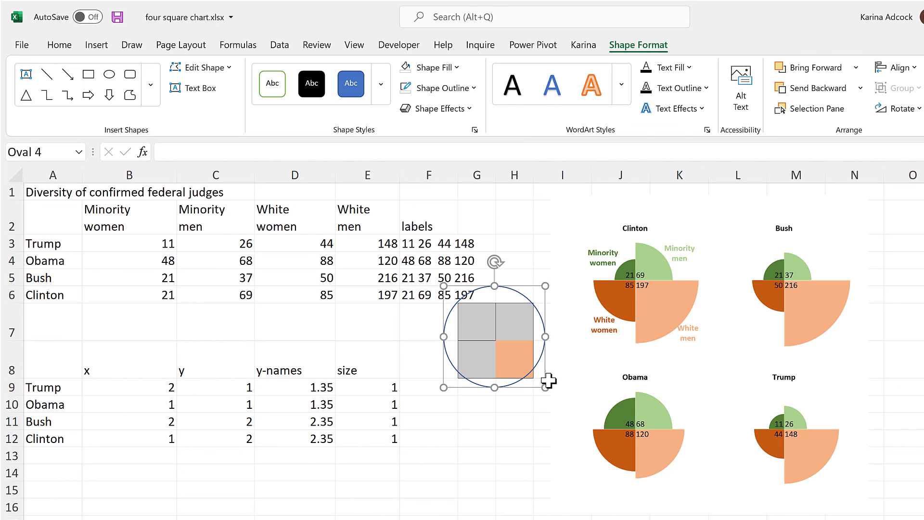
{"action": "left_click_drag", "start_coordinate": [547, 387], "coordinate": [548, 394]}
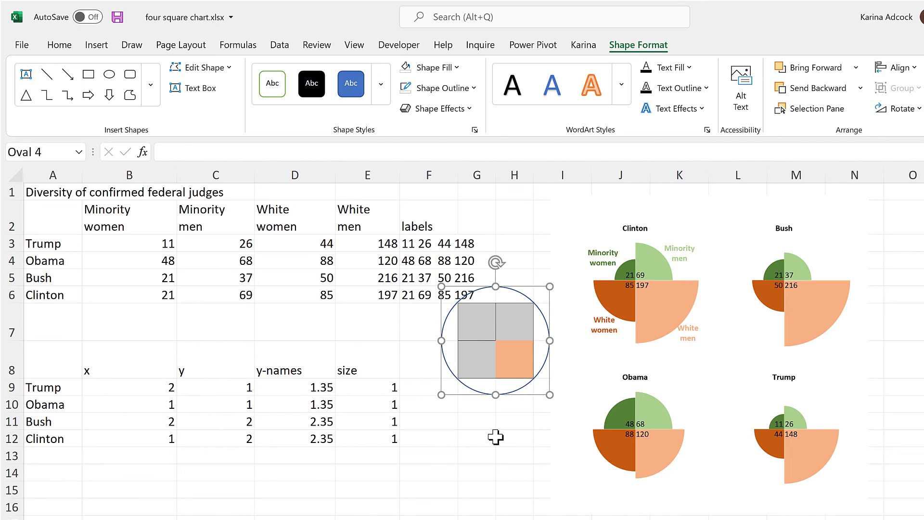
{"action": "left_click", "coordinate": [447, 88]}
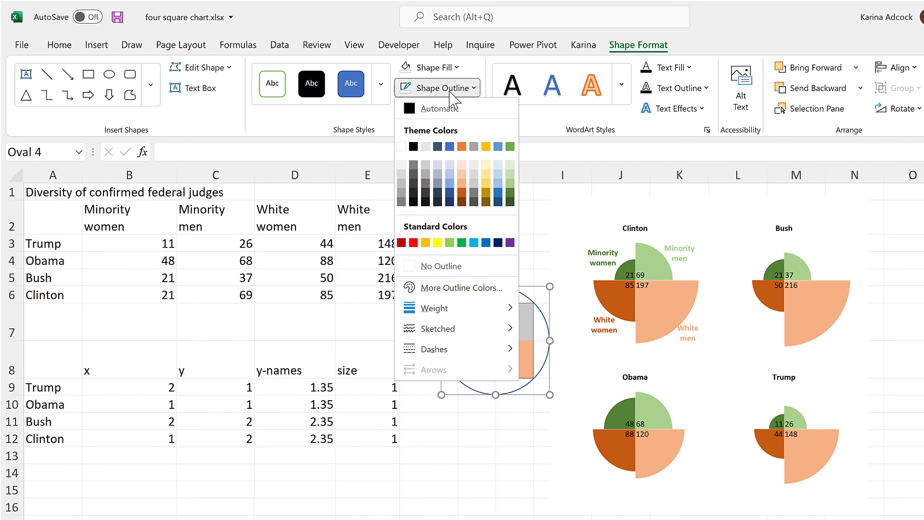
{"action": "left_click", "coordinate": [471, 272]}
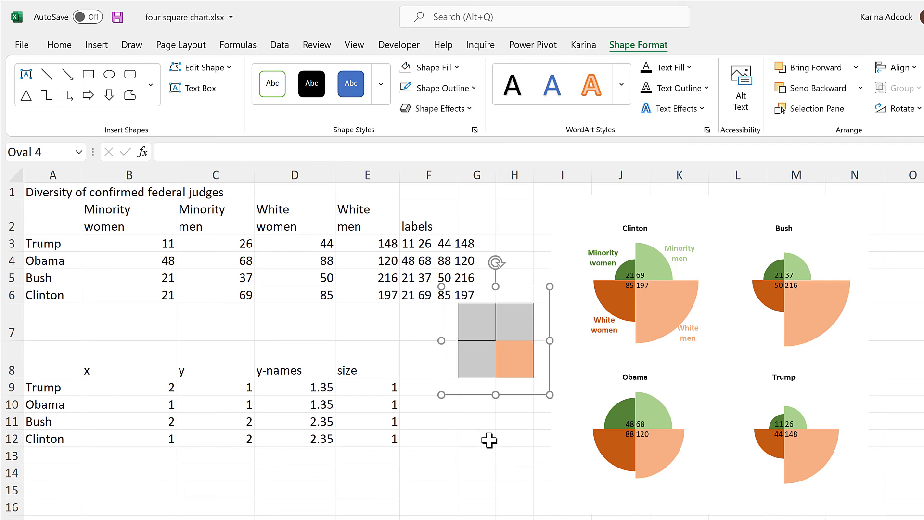
Copy the invisible circle together with the orange square and paste them into the White men bubble series.
{"action": "key", "text": "ctrl"}
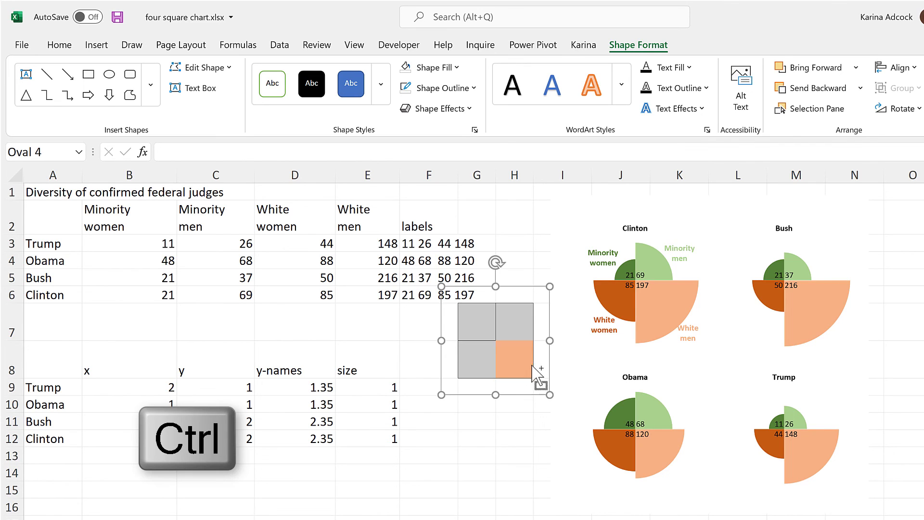
{"action": "left_click", "coordinate": [517, 365], "text": "ctrl"}
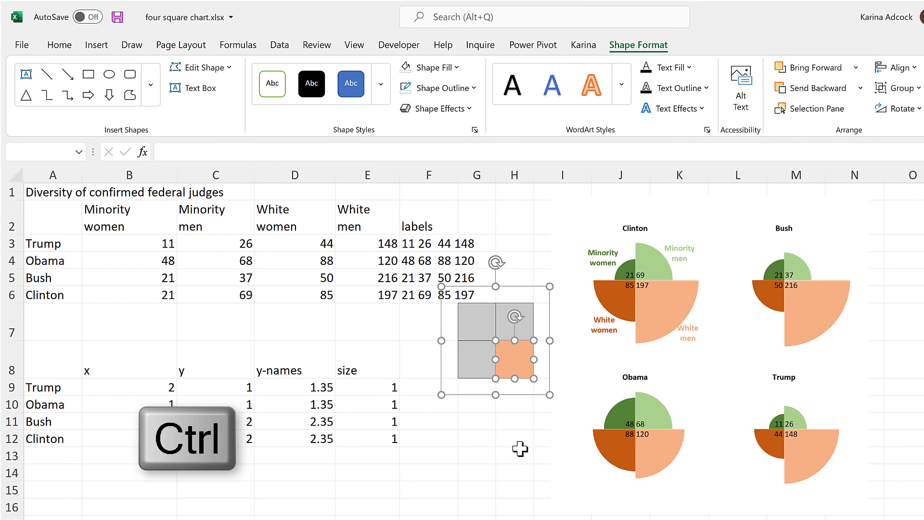
{"action": "key", "text": "ctrl+c"}
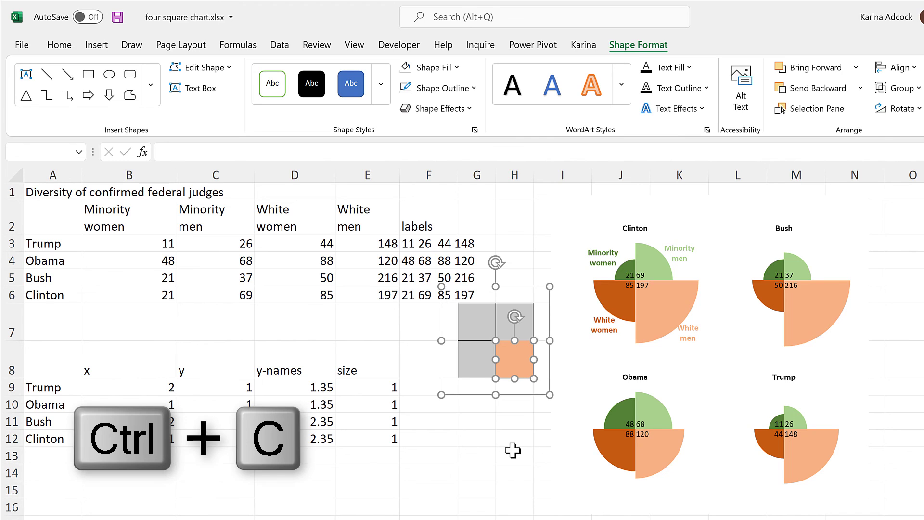
{"action": "left_click", "coordinate": [657, 472]}
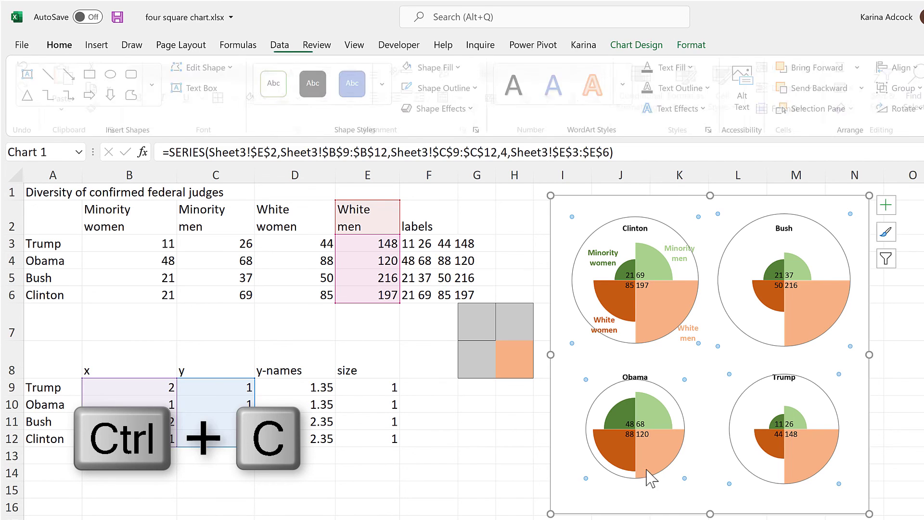
{"action": "key", "text": "ctrl+v"}
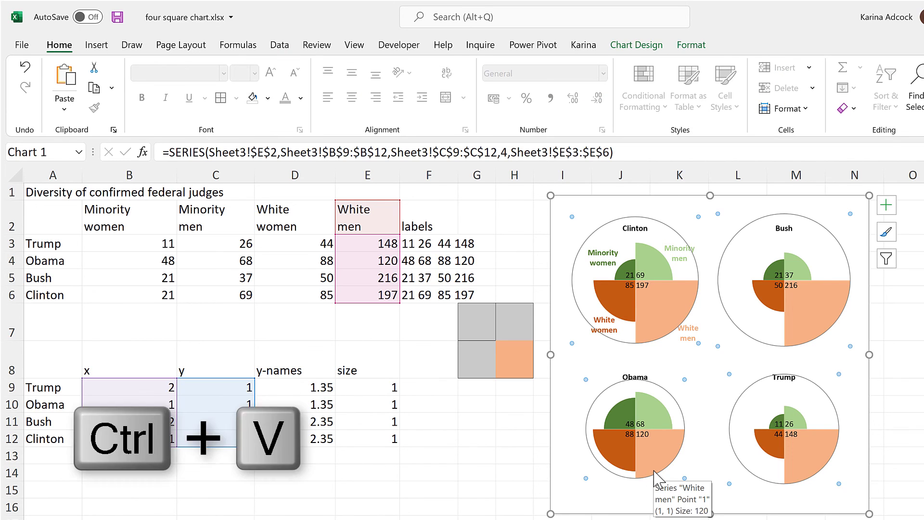
{"action": "left_click", "coordinate": [478, 407]}
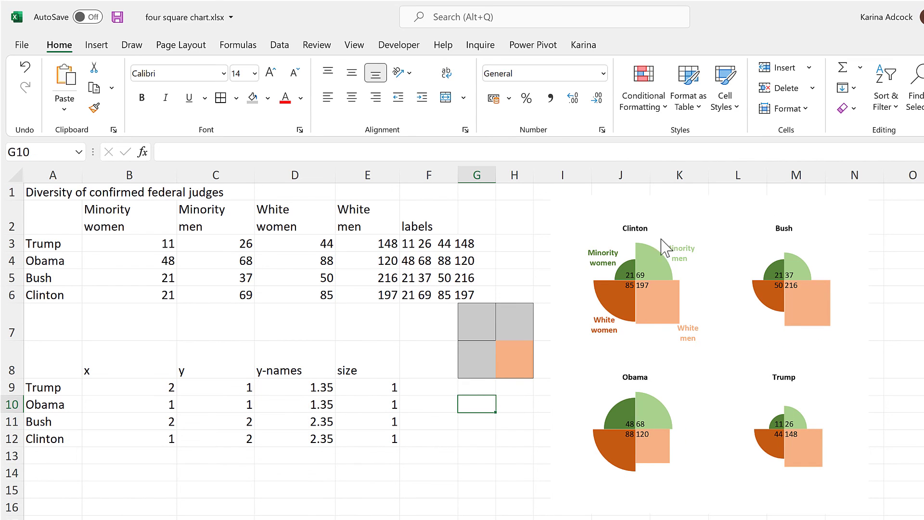
{"action": "mouse_move", "coordinate": [663, 457]}
{"action": "left_click", "coordinate": [516, 404]}
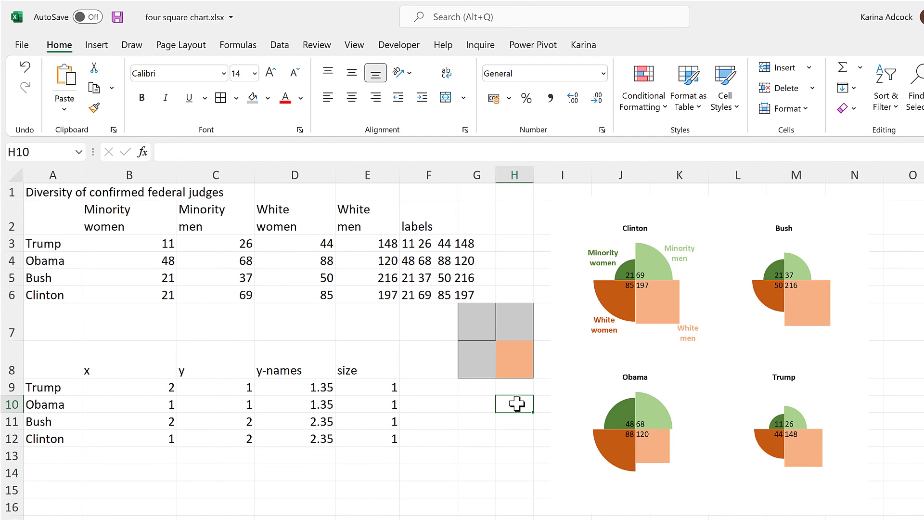